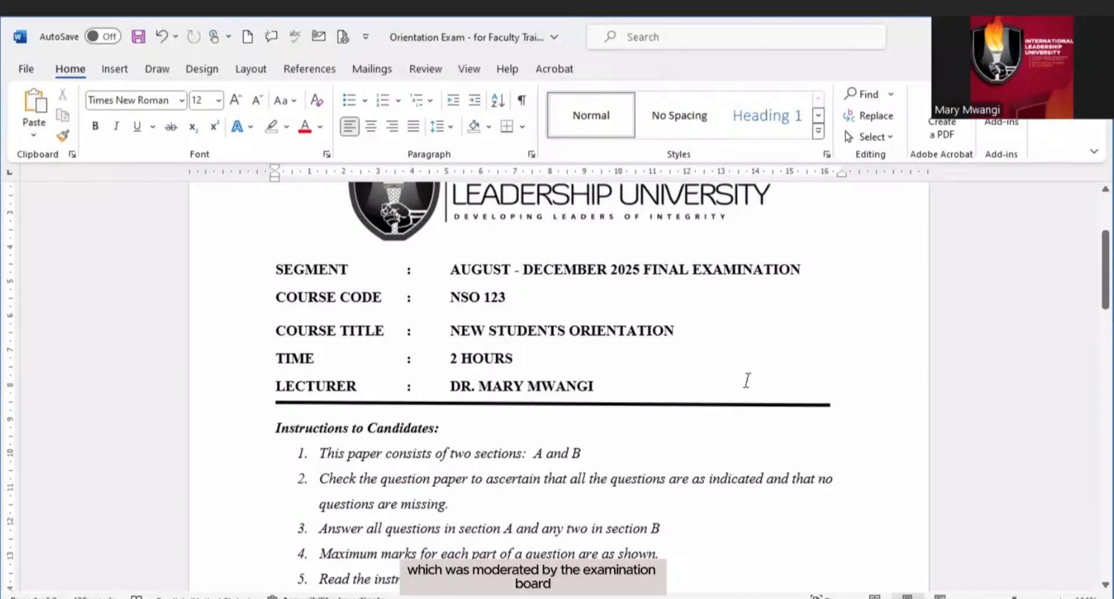
Review the exam paper's header, the instructions to candidates, and the Section A and Section B questions
{"action": "scroll", "coordinate": [747, 380], "scroll_direction": "down", "scroll_amount": 1}
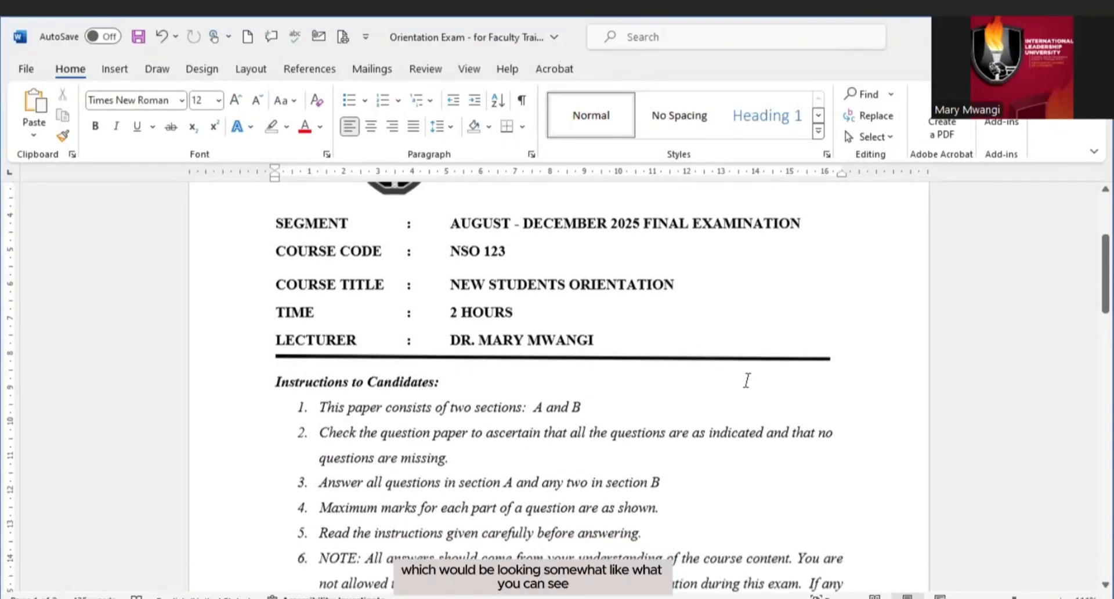
{"action": "scroll", "coordinate": [747, 380], "scroll_direction": "up", "scroll_amount": 2}
{"action": "scroll", "coordinate": [747, 380], "scroll_direction": "down", "scroll_amount": 3}
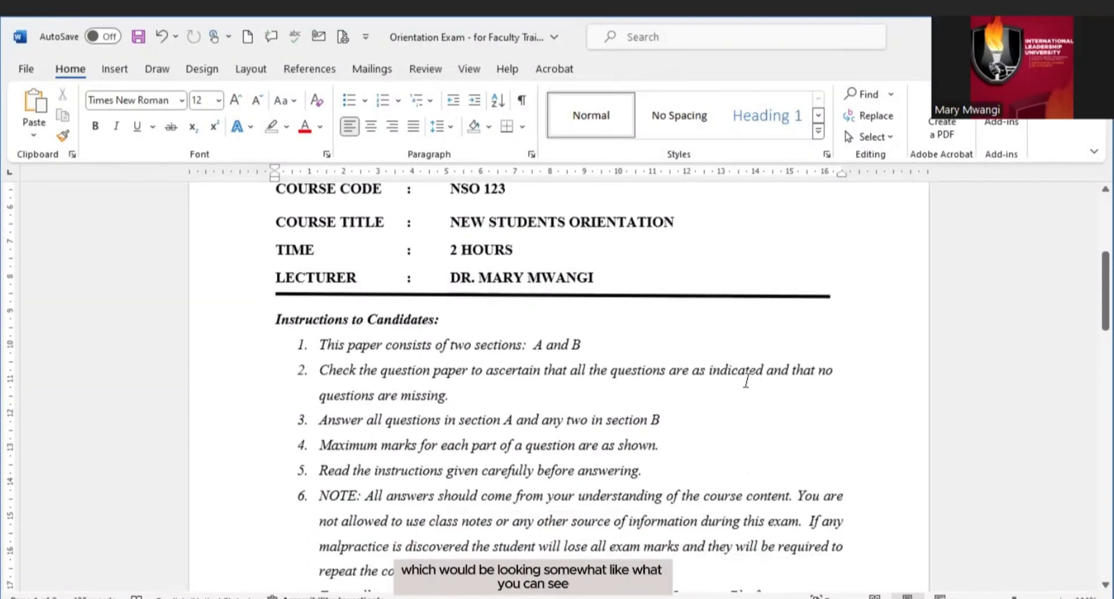
{"action": "scroll", "coordinate": [747, 380], "scroll_direction": "down", "scroll_amount": 1}
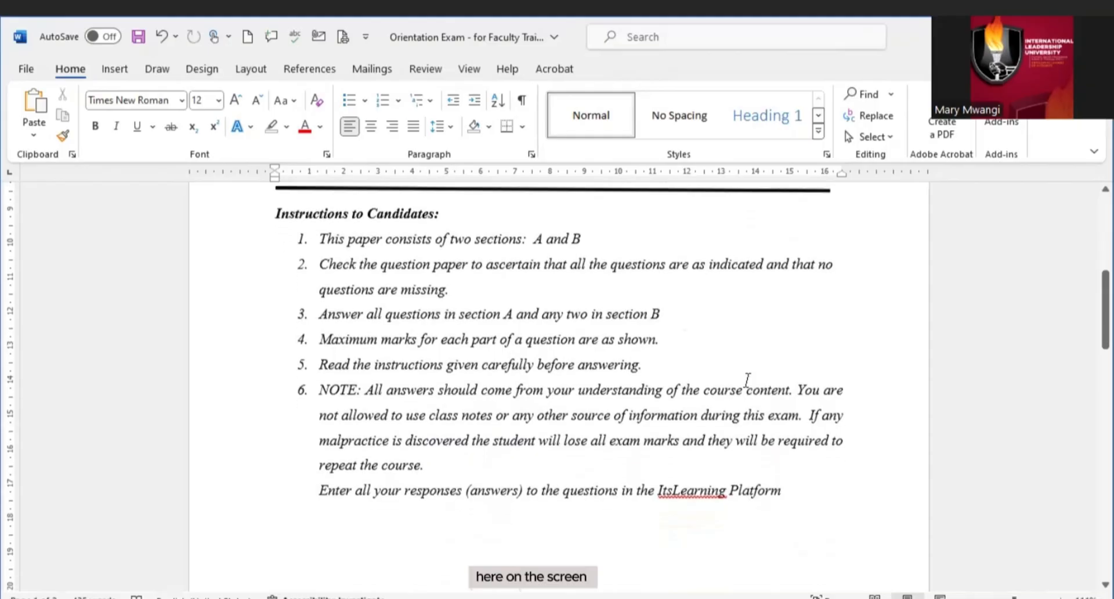
{"action": "scroll", "coordinate": [747, 380], "scroll_direction": "up", "scroll_amount": 2}
{"action": "scroll", "coordinate": [747, 380], "scroll_direction": "up", "scroll_amount": 3}
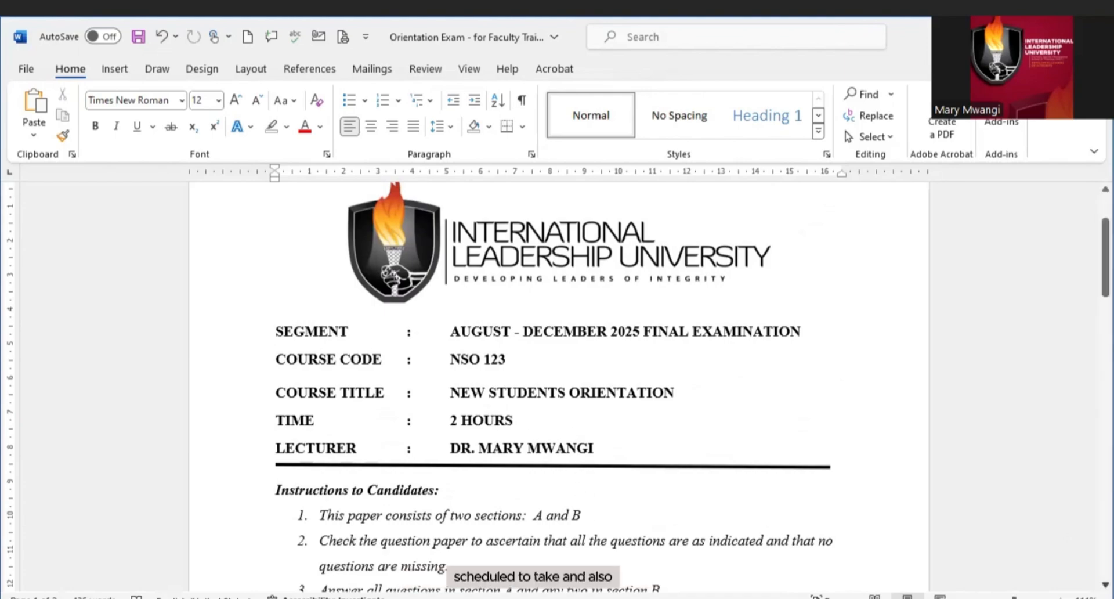
{"action": "scroll", "coordinate": [557, 387], "scroll_direction": "down", "scroll_amount": 3}
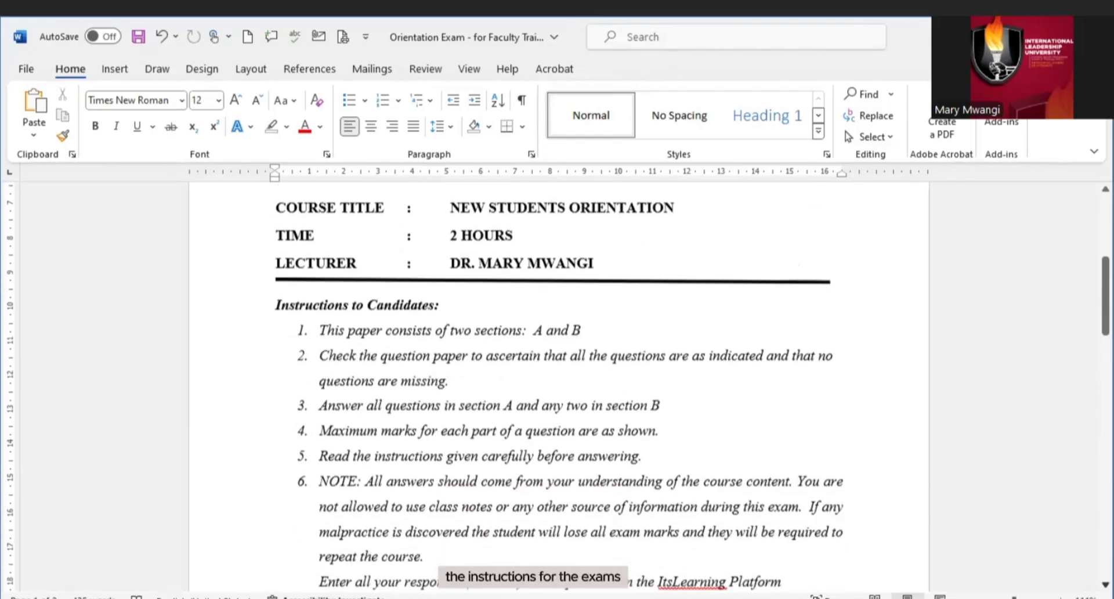
{"action": "scroll", "coordinate": [557, 387], "scroll_direction": "down", "scroll_amount": 1}
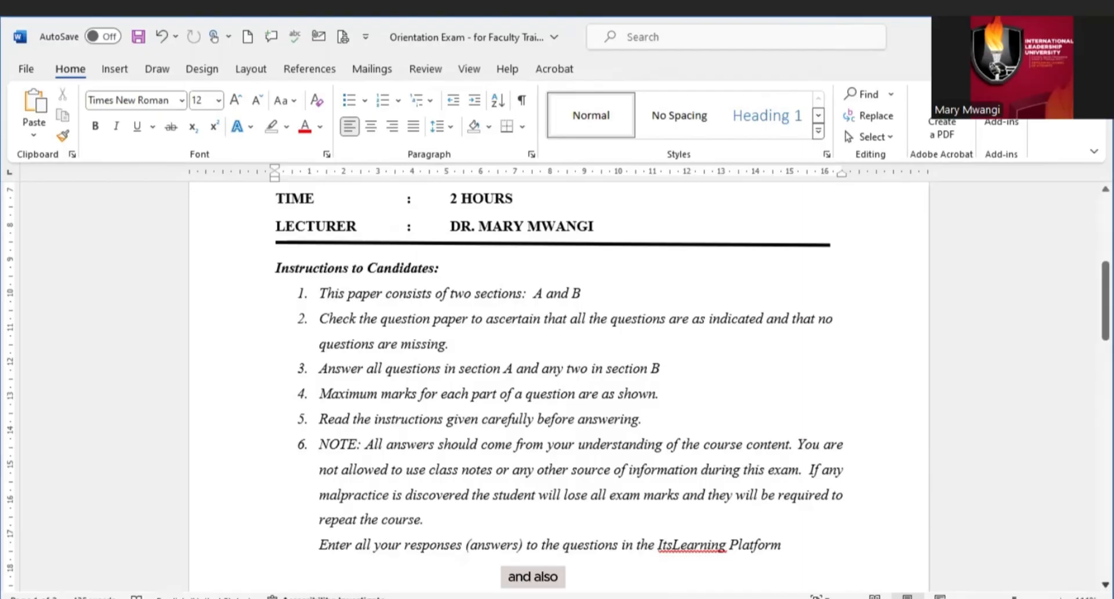
{"action": "scroll", "coordinate": [557, 387], "scroll_direction": "down", "scroll_amount": 1}
{"action": "scroll", "coordinate": [276, 519], "scroll_direction": "down", "scroll_amount": 10}
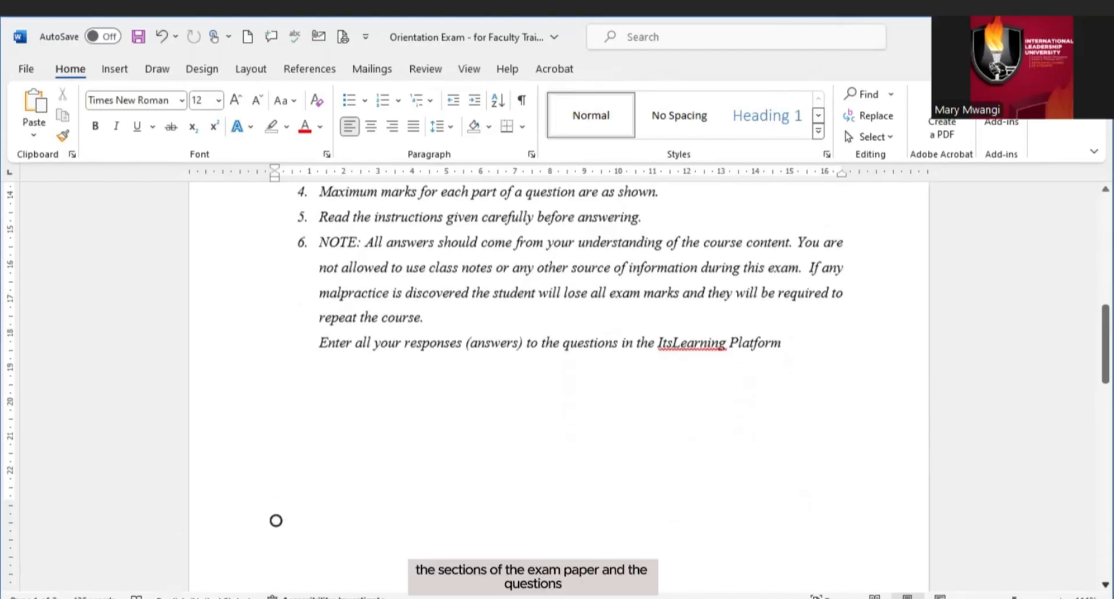
{"action": "scroll", "coordinate": [276, 302], "scroll_direction": "down", "scroll_amount": 8}
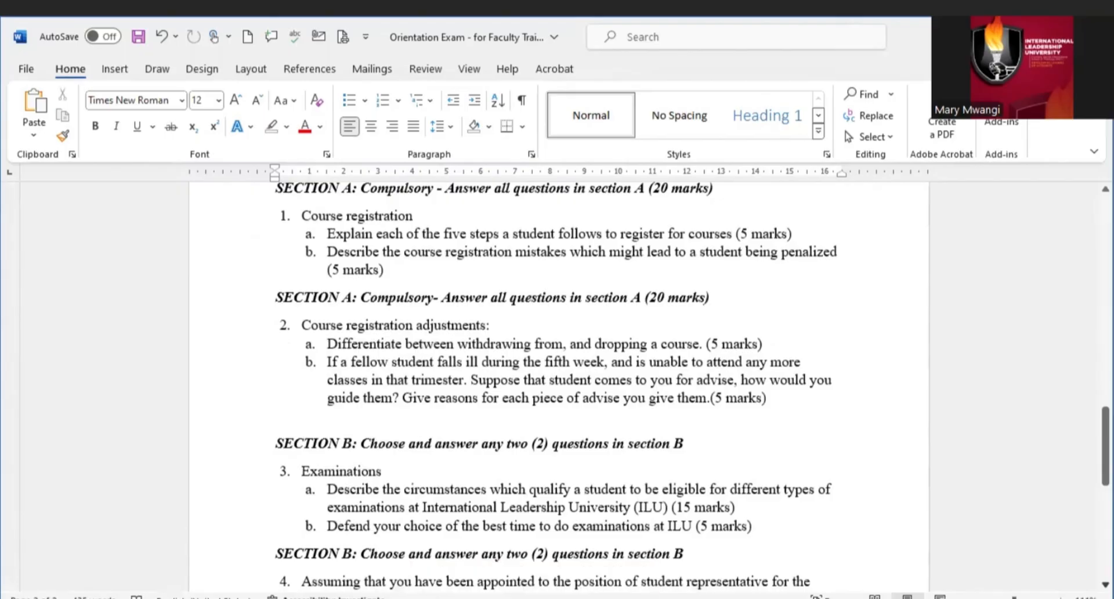
{"action": "scroll", "coordinate": [557, 387], "scroll_direction": "down", "scroll_amount": 1}
{"action": "scroll", "coordinate": [557, 387], "scroll_direction": "down", "scroll_amount": 7}
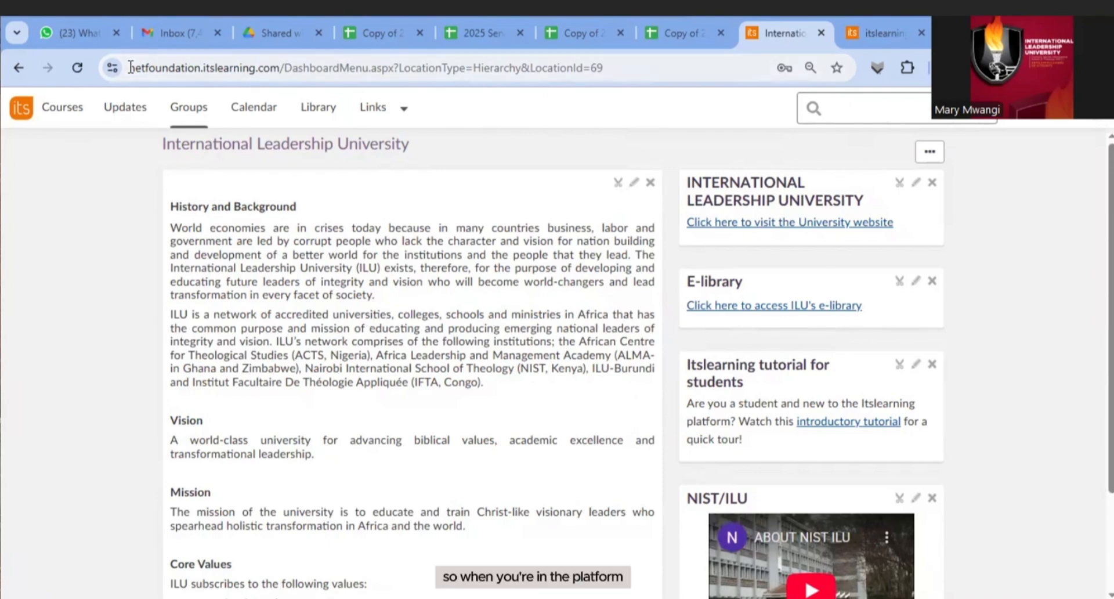
Switch to itslearning and open the resources of the 2025 FACULTY ORIENTATION COURSE
{"action": "left_click", "coordinate": [66, 113]}
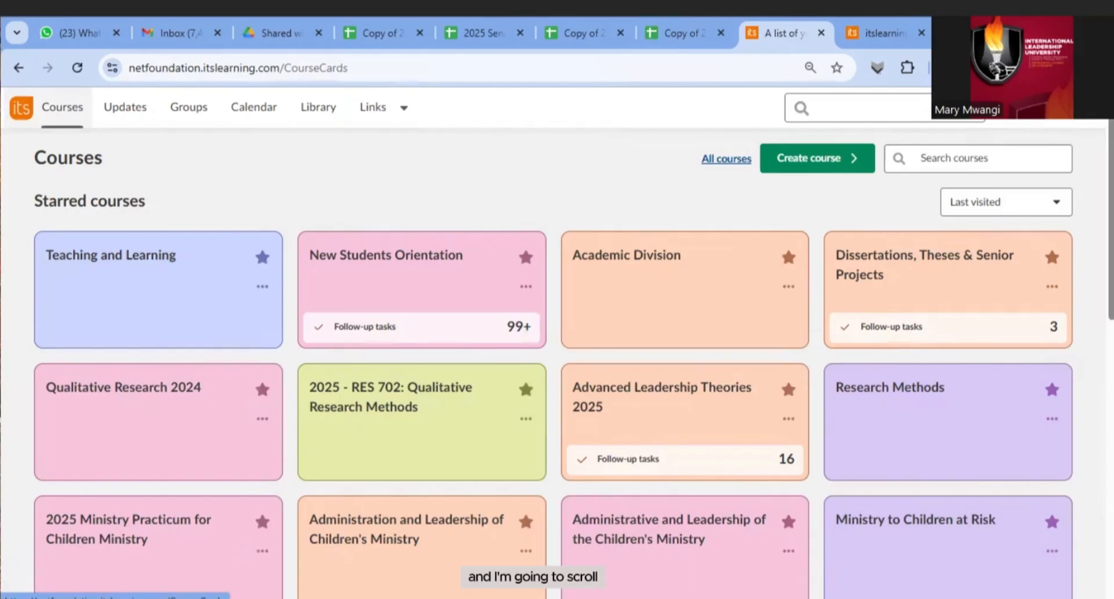
{"action": "scroll", "coordinate": [557, 343], "scroll_direction": "down", "scroll_amount": 6}
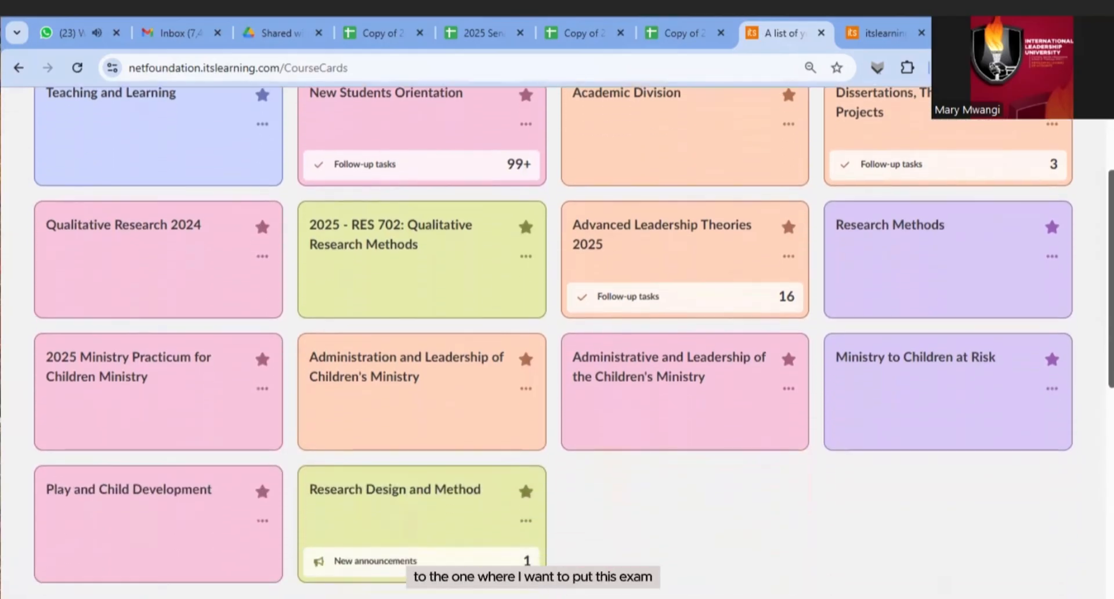
{"action": "scroll", "coordinate": [517, 392], "scroll_direction": "down", "scroll_amount": 1}
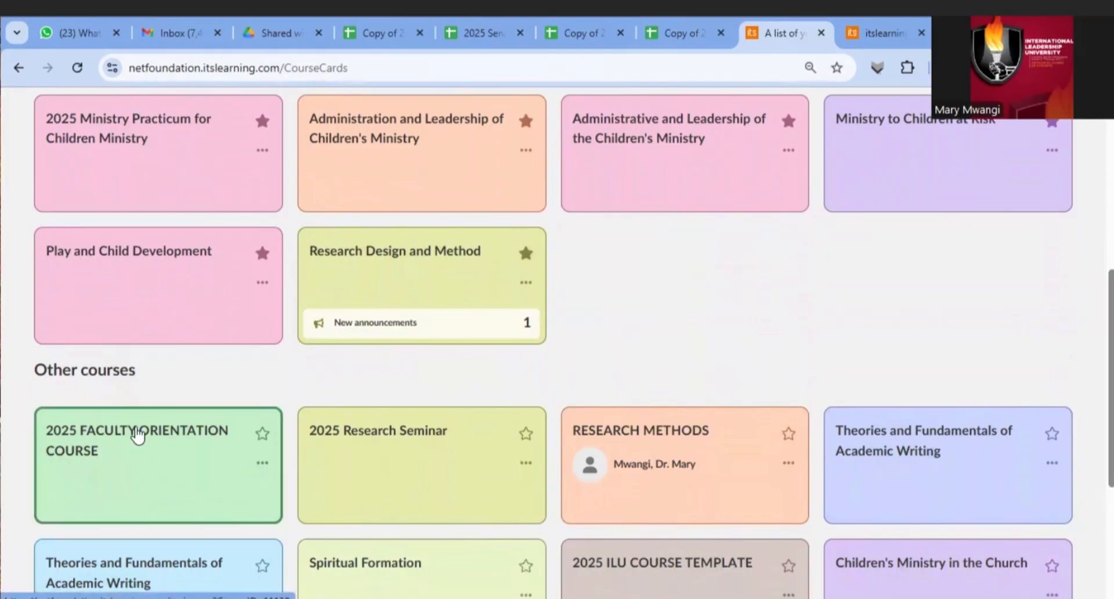
{"action": "left_click", "coordinate": [137, 435]}
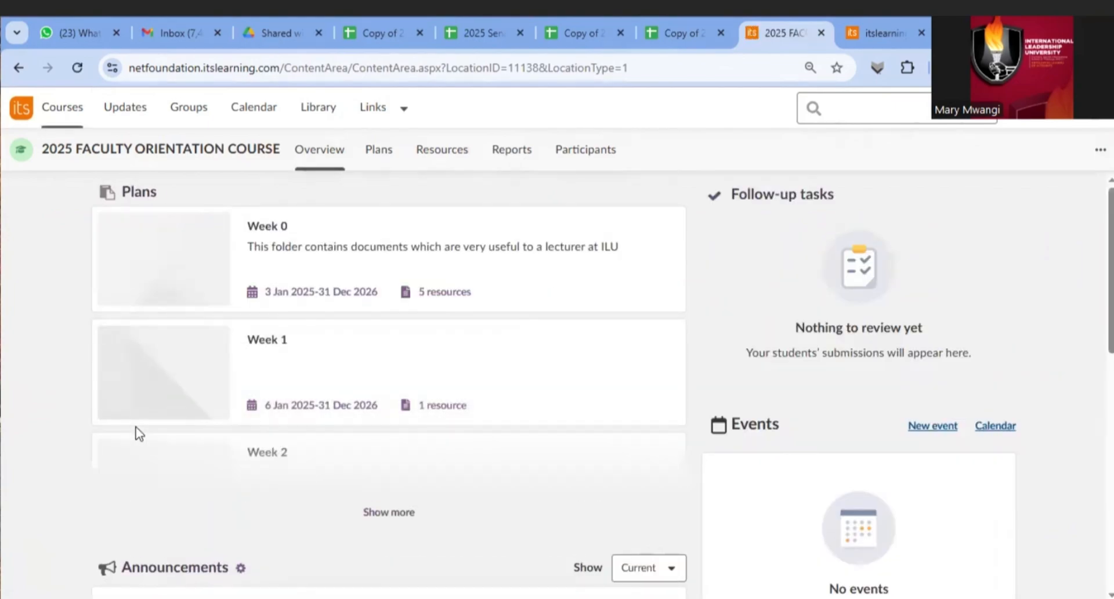
{"action": "left_click", "coordinate": [444, 152]}
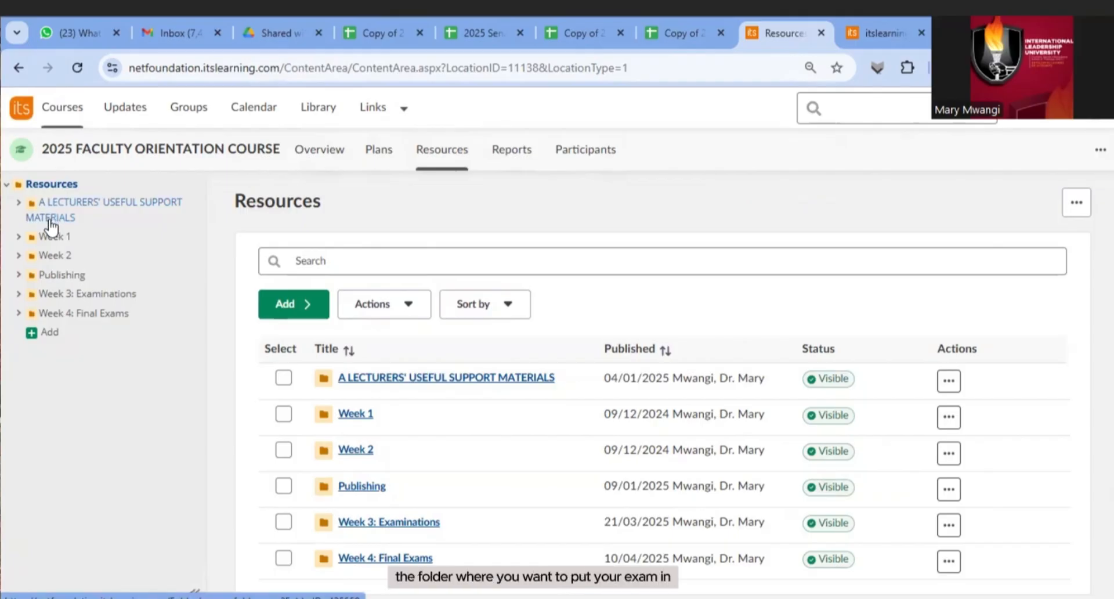
Start a new Test activity in the Week 3: Examinations folder
{"action": "left_click", "coordinate": [56, 297]}
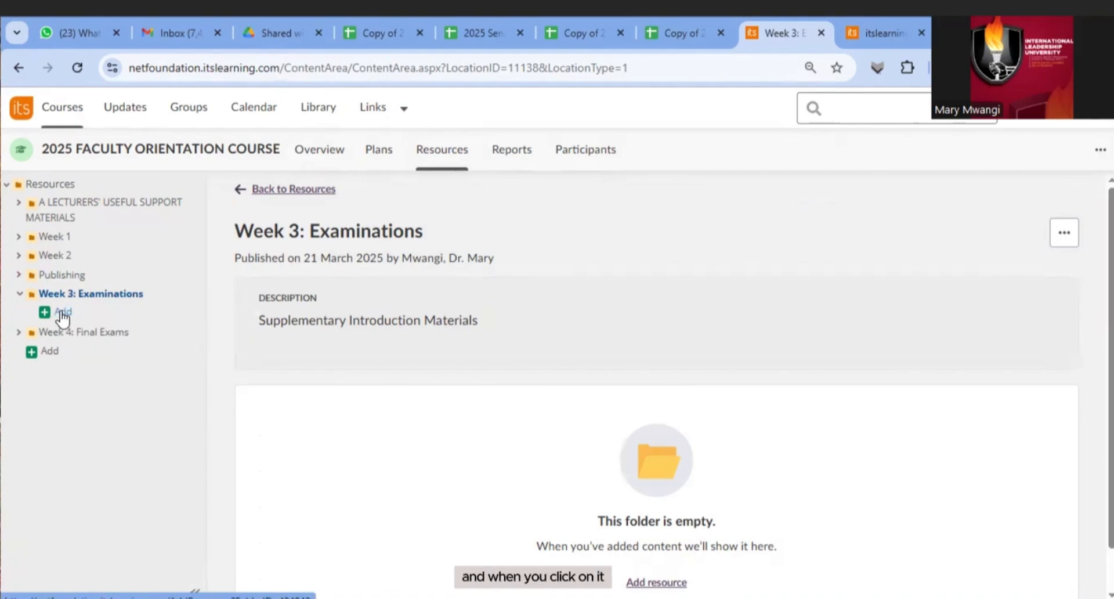
{"action": "left_click", "coordinate": [63, 314]}
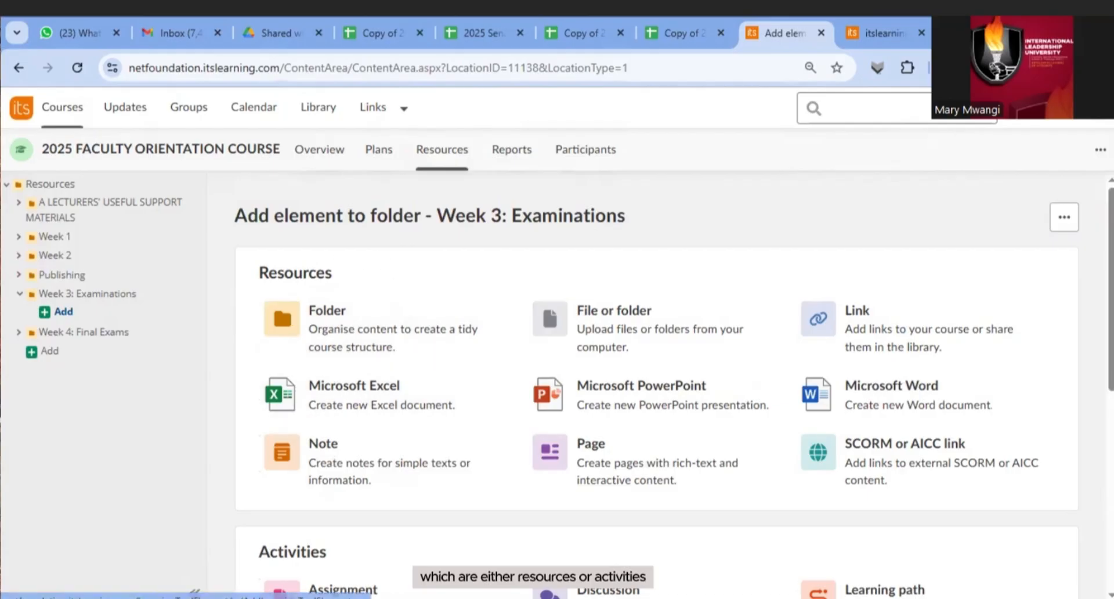
{"action": "scroll", "coordinate": [656, 383], "scroll_direction": "down", "scroll_amount": 5}
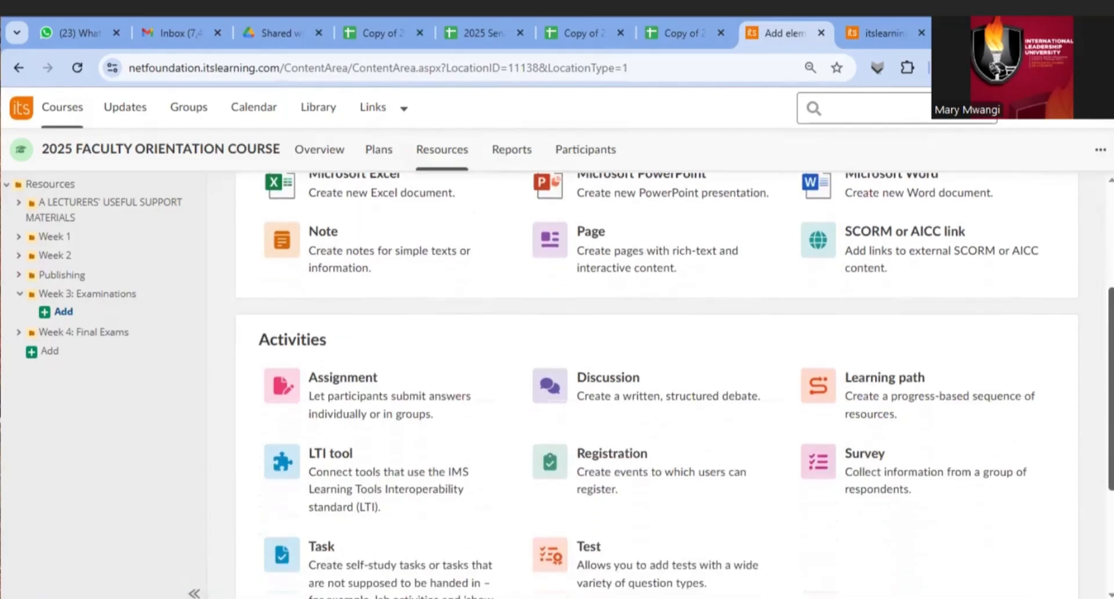
{"action": "left_click_drag", "start_coordinate": [1111, 415], "coordinate": [1112, 421]}
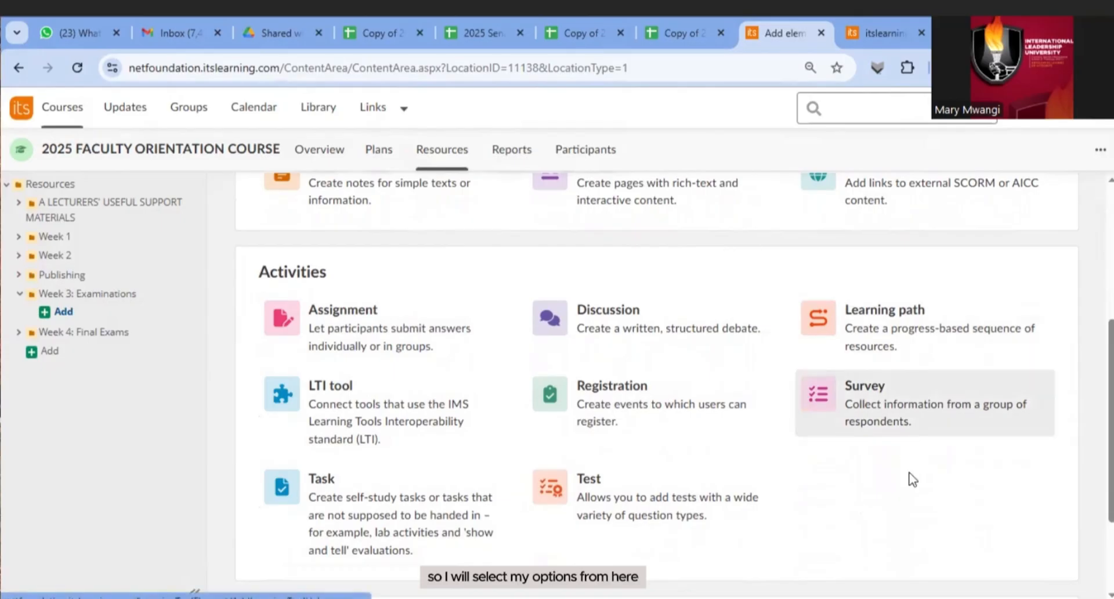
{"action": "left_click", "coordinate": [602, 496]}
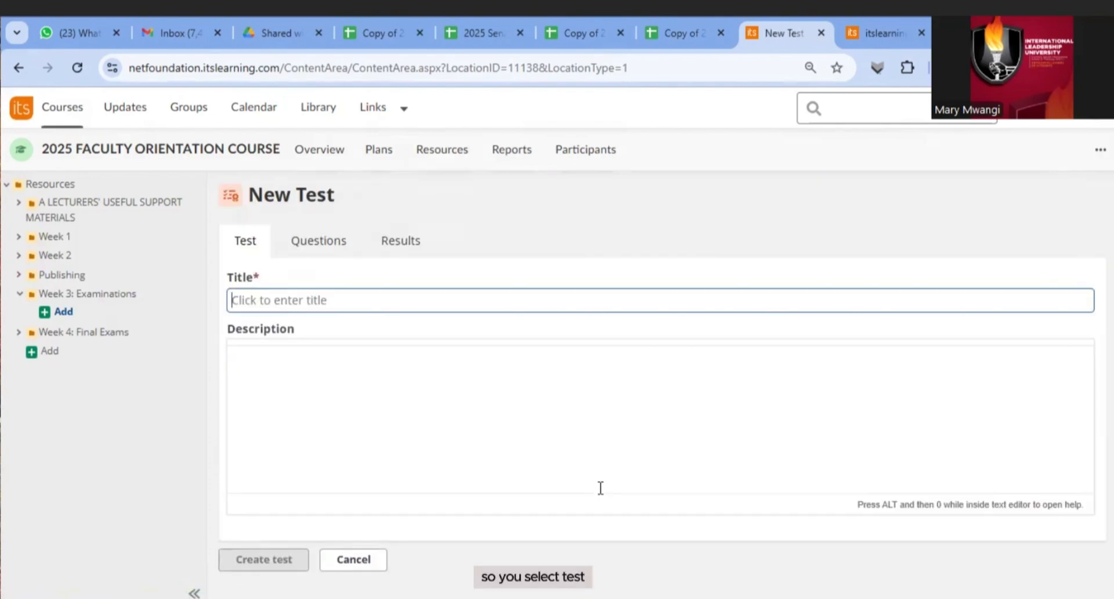
Title the new test "Final Exam for Orientation"
{"action": "left_click", "coordinate": [250, 297]}
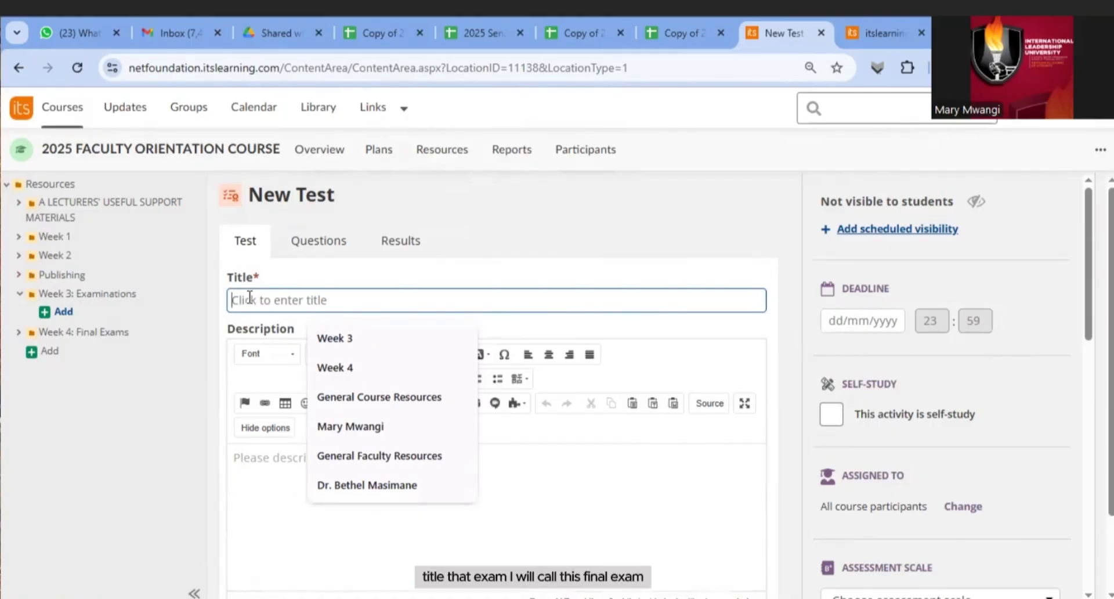
{"action": "type", "text": "Final"}
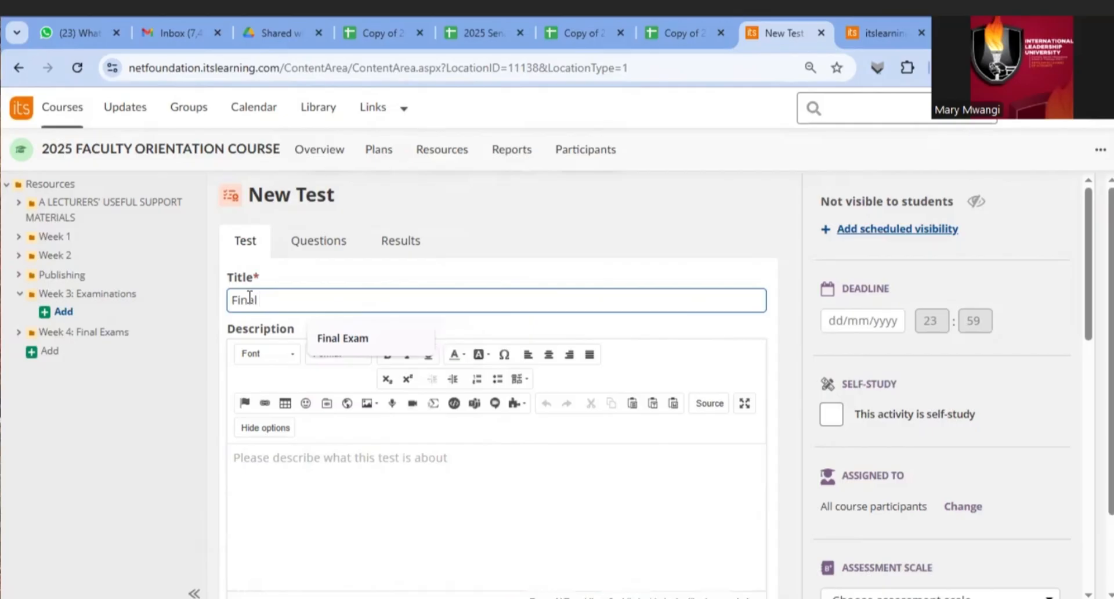
{"action": "key", "text": "Down"}
{"action": "key", "text": "Return"}
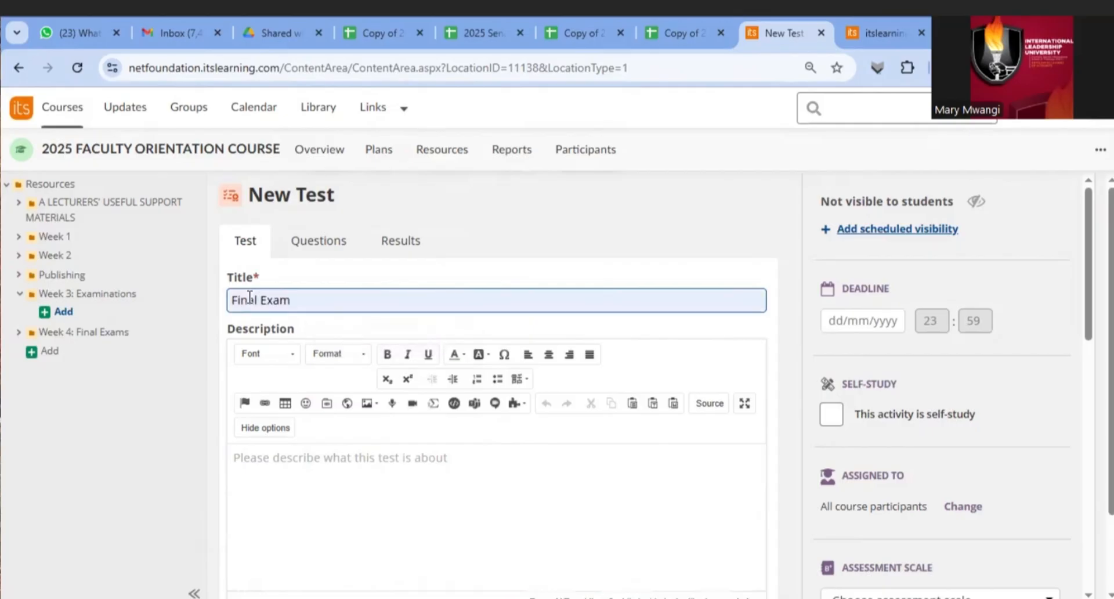
{"action": "type", "text": "for"}
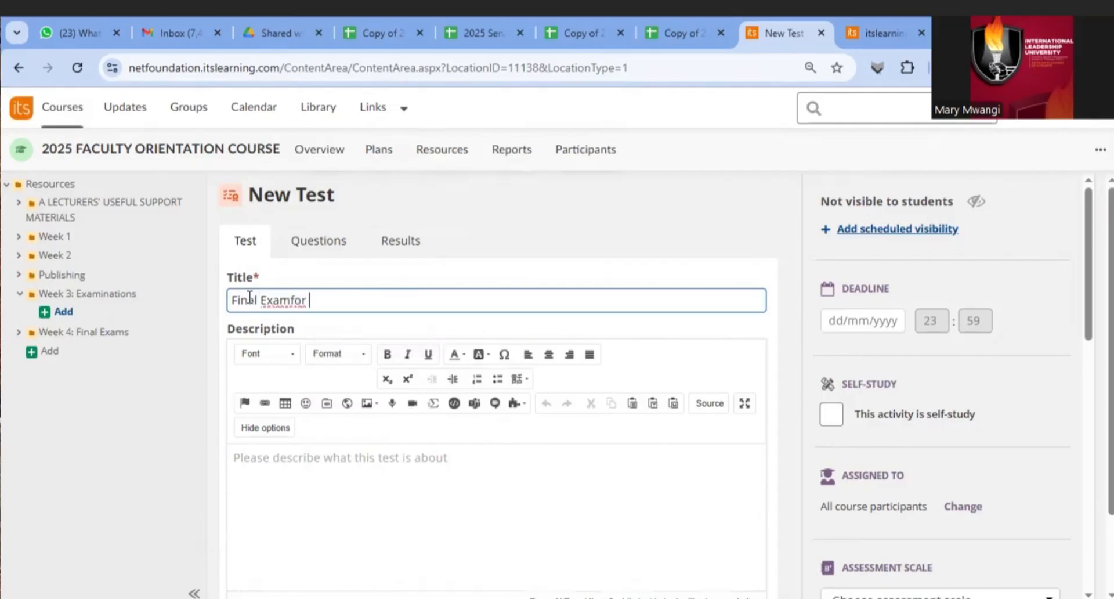
{"action": "key", "text": "BackSpace"}
{"action": "key", "text": "BackSpace"}
{"action": "type", "text": "for Orientation"}
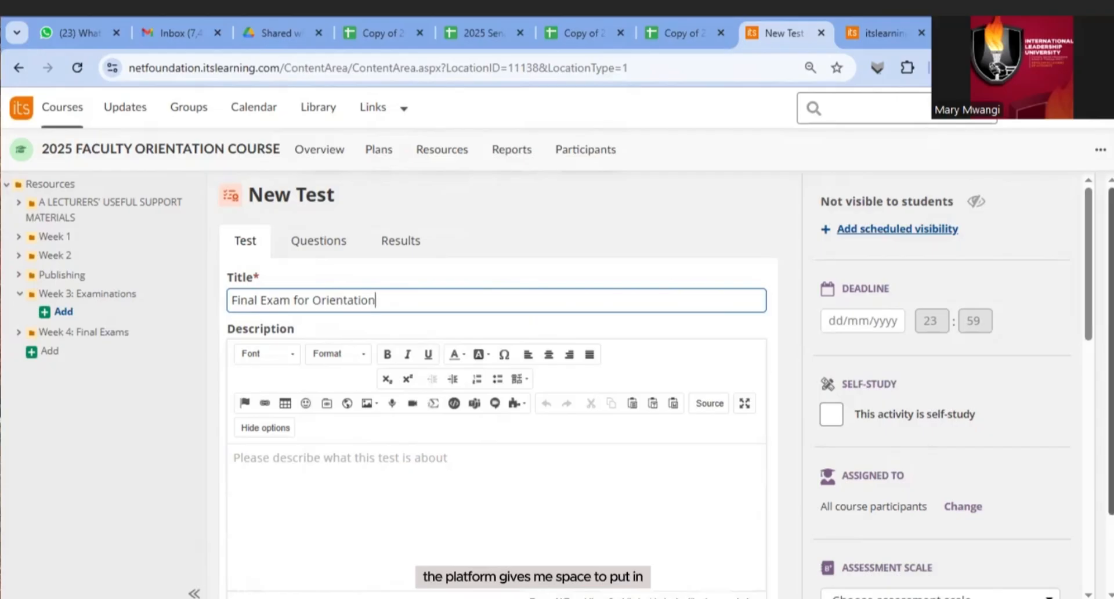
Paste the exam paper's header and instructions to candidates into the description and create the test
{"action": "scroll", "coordinate": [499, 377], "scroll_direction": "down", "scroll_amount": 1}
{"action": "scroll", "coordinate": [1108, 325], "scroll_direction": "down", "scroll_amount": 1}
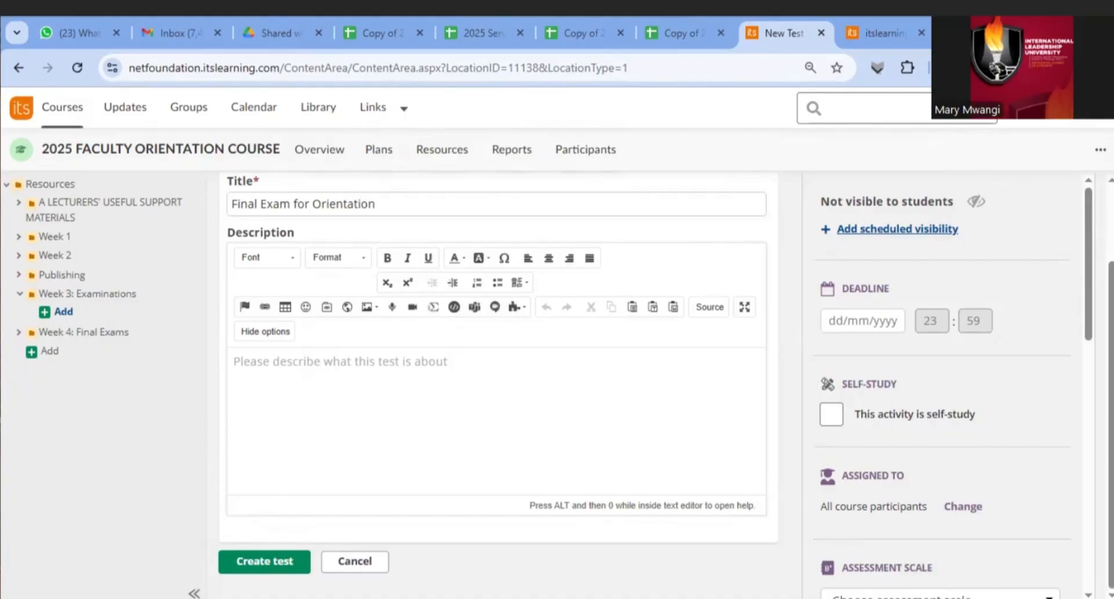
{"action": "left_click", "coordinate": [249, 365]}
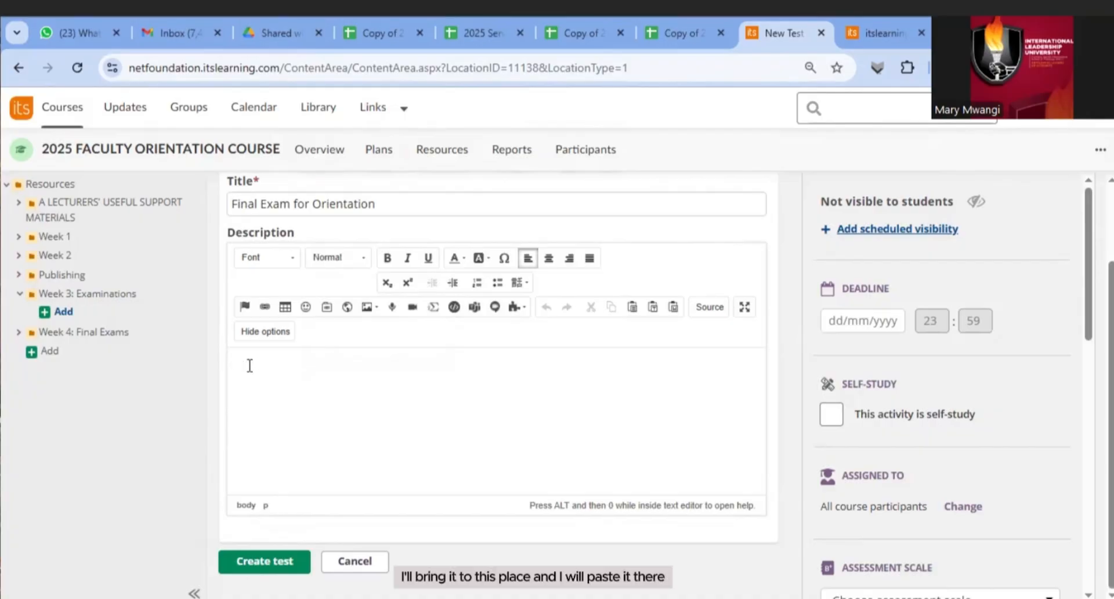
{"action": "key", "text": "ctrl+v"}
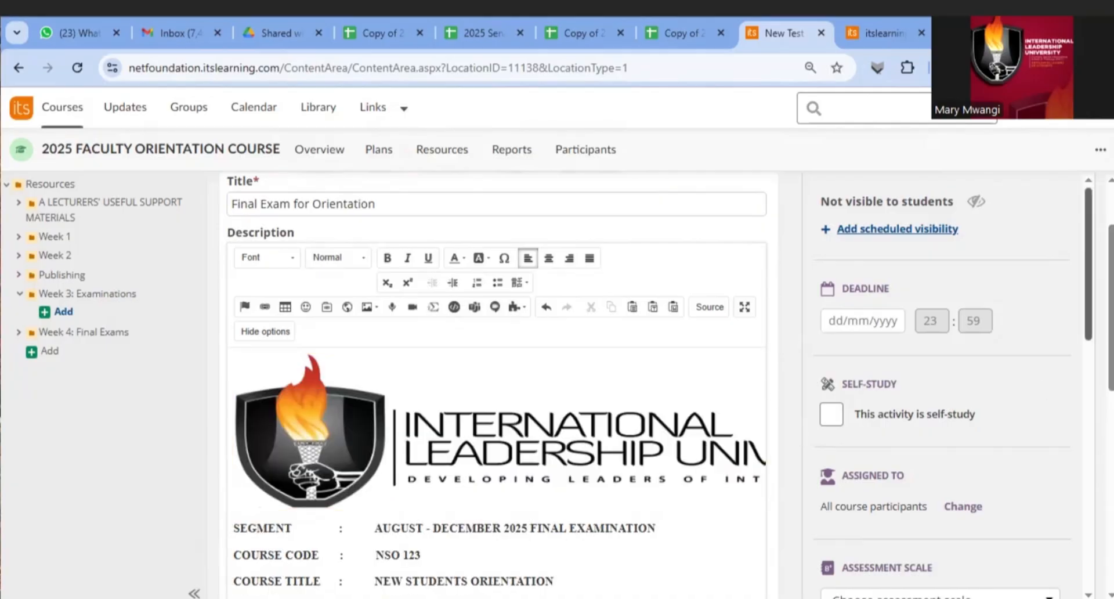
{"action": "scroll", "coordinate": [499, 383], "scroll_direction": "down", "scroll_amount": 5}
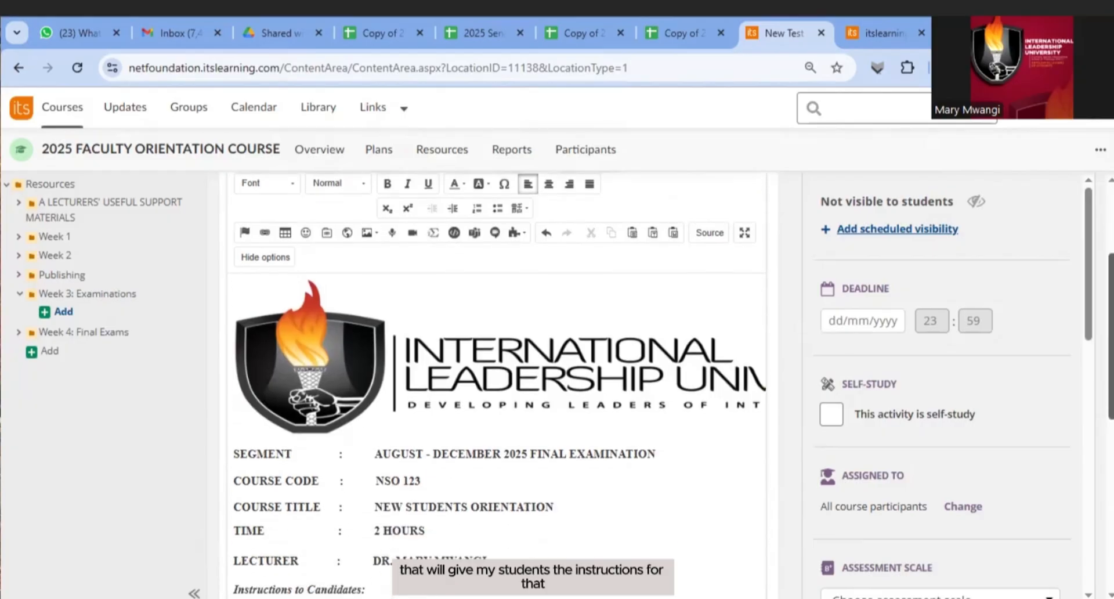
{"action": "scroll", "coordinate": [499, 383], "scroll_direction": "down", "scroll_amount": 1}
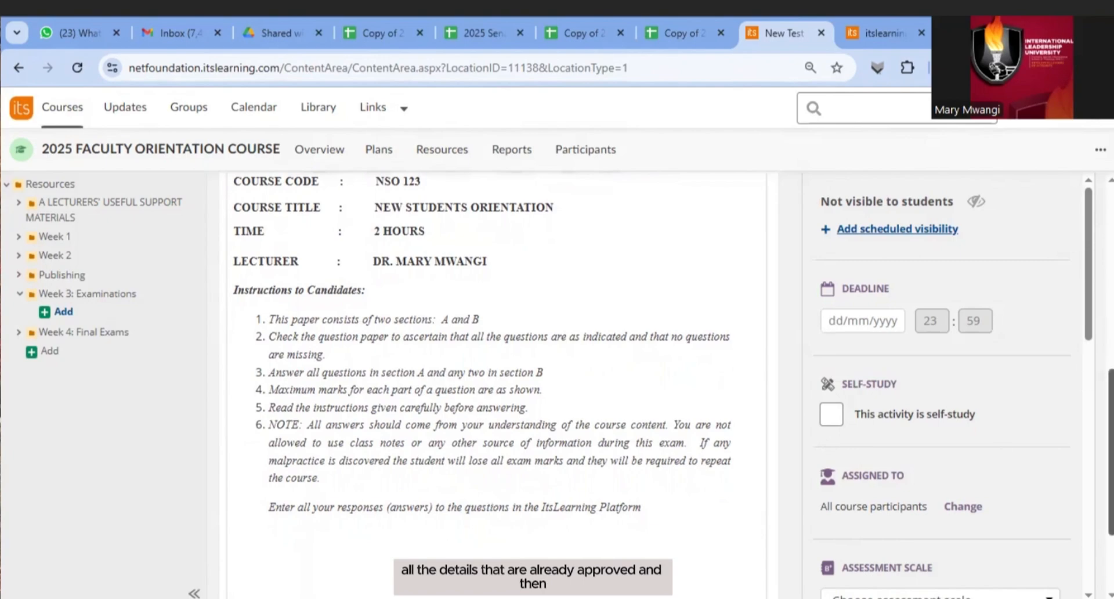
{"action": "scroll", "coordinate": [493, 377], "scroll_direction": "down", "scroll_amount": 2}
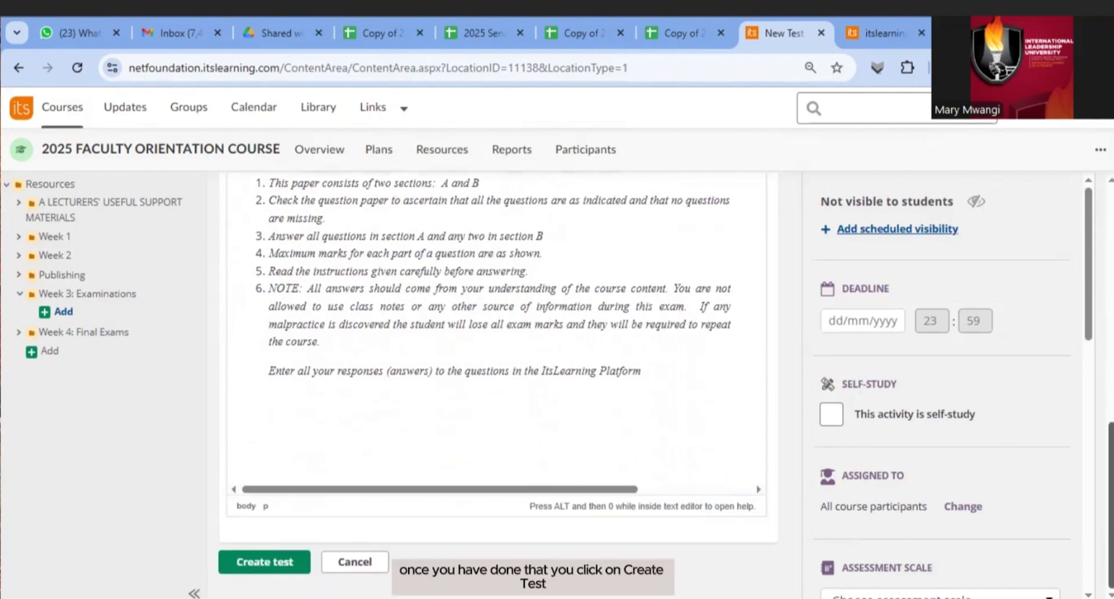
{"action": "left_click", "coordinate": [269, 563]}
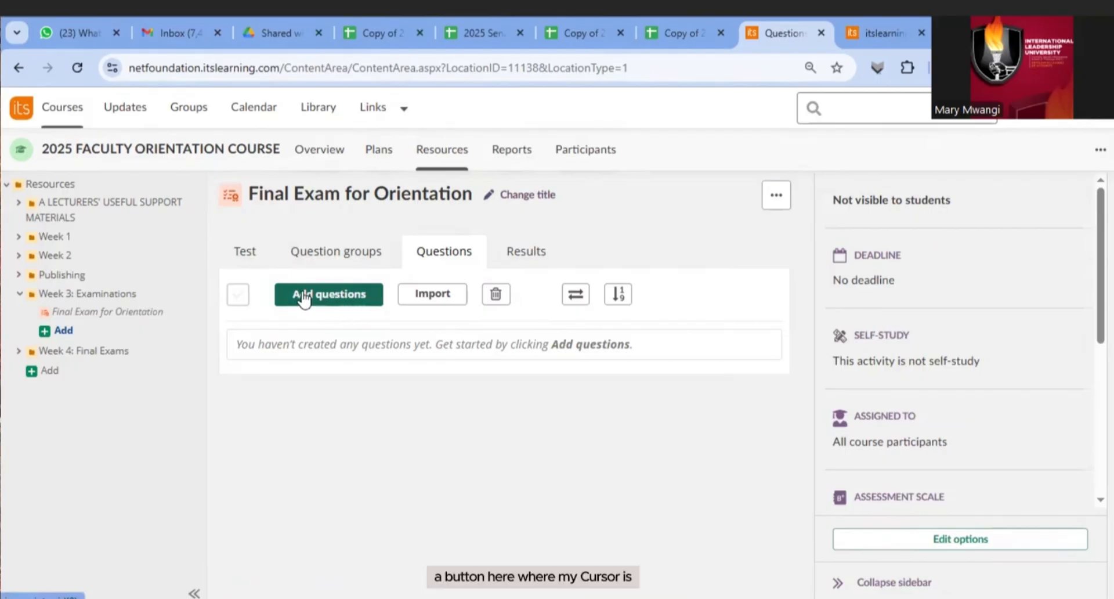
Add an open answer question to the test and paste in the Section A question on course registration with its two parts
{"action": "left_click", "coordinate": [339, 298]}
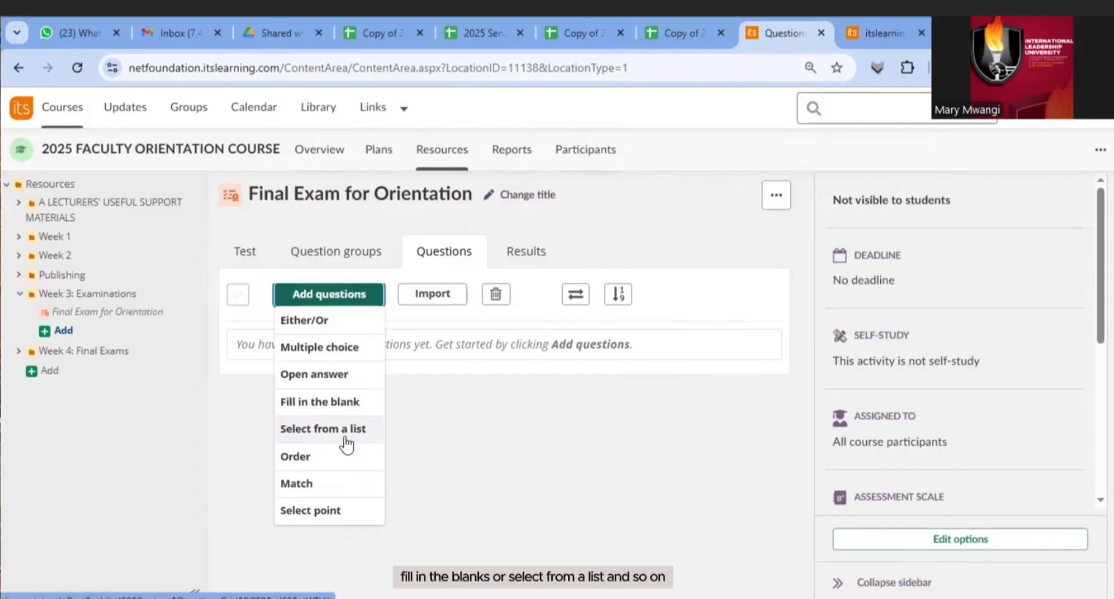
{"action": "left_click", "coordinate": [328, 374]}
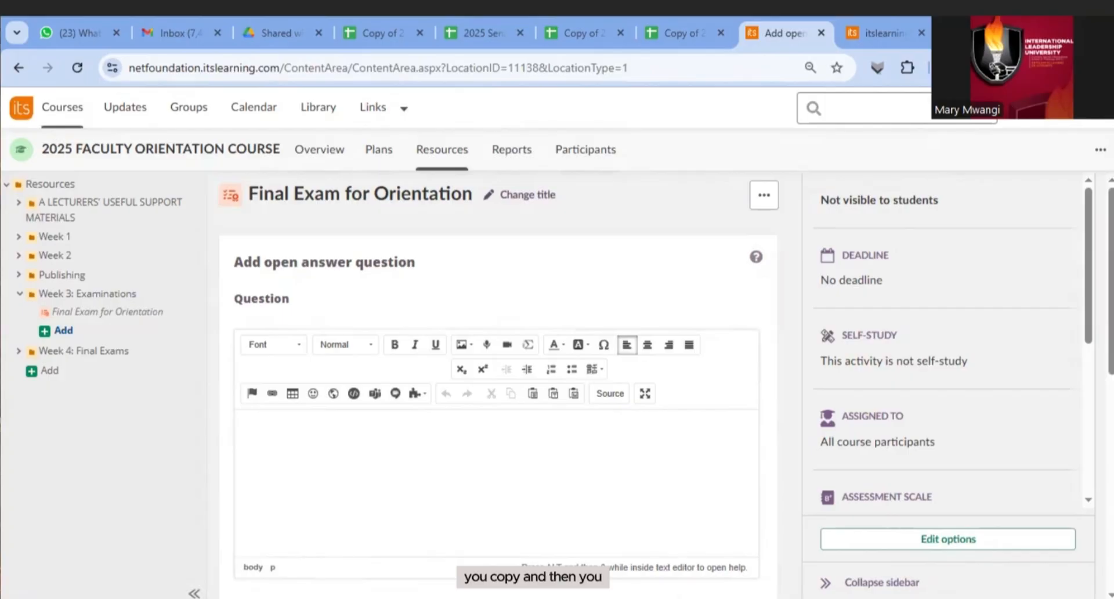
{"action": "type", "text": "SECTION A: Compulsory - Answer all questions in section A (20 marks) Course registration Explain each of the five steps a student follows to register for courses (5 marks) Describe the course registration mistakes which might lead to a student being penalized (5 marks)"}
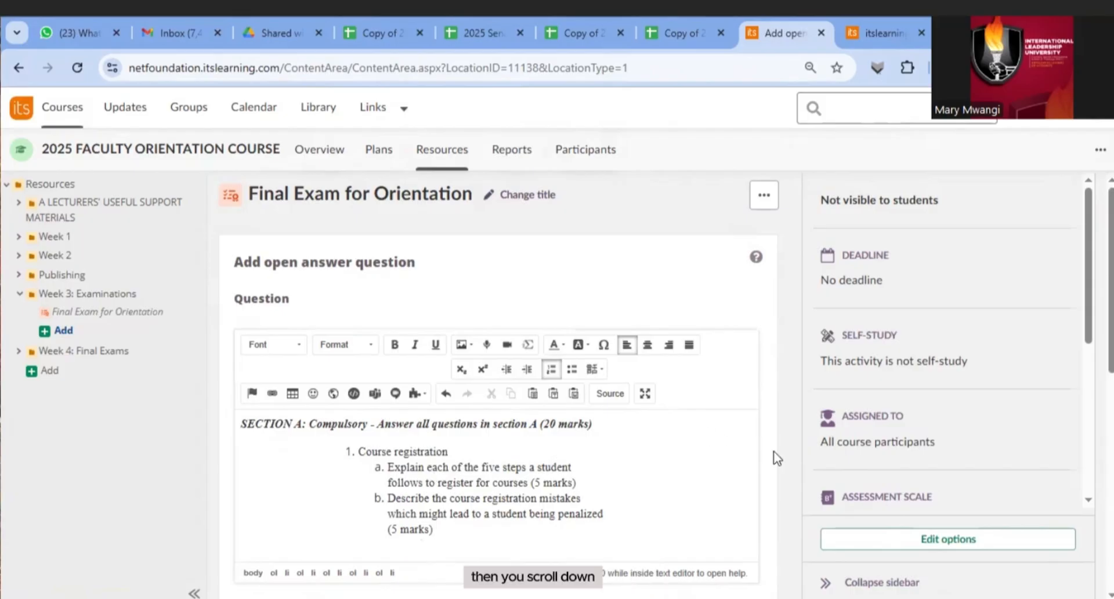
Set the course registration question's score value to 10, keep manual assessment enabled, and save it while opening another question of the same type
{"action": "left_click_drag", "start_coordinate": [1112, 344], "coordinate": [1112, 532]}
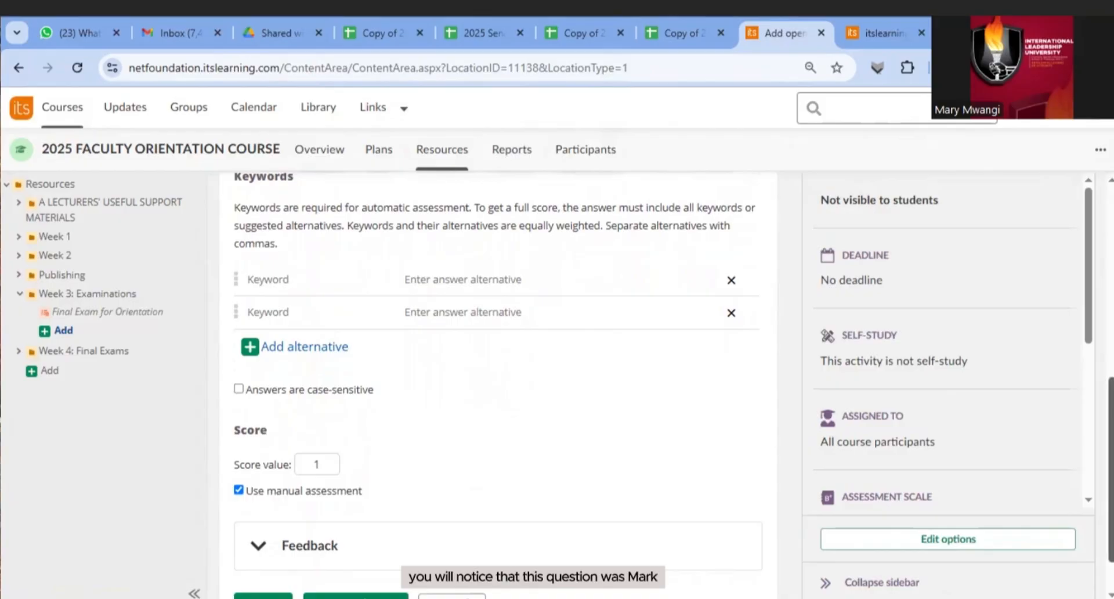
{"action": "scroll", "coordinate": [1069, 302], "scroll_direction": "up", "scroll_amount": 4}
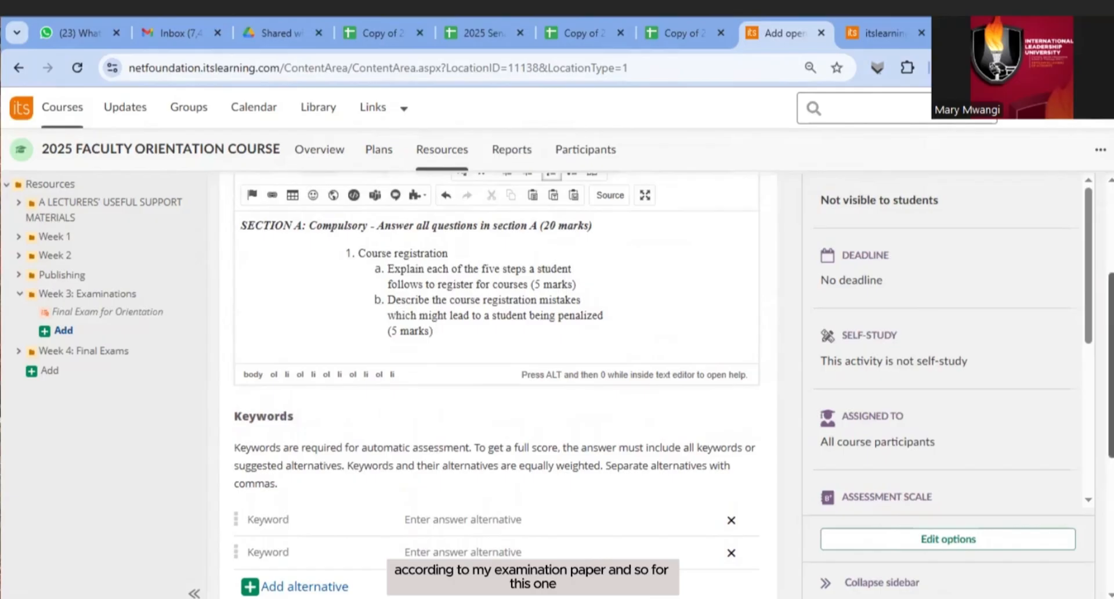
{"action": "scroll", "coordinate": [586, 444], "scroll_direction": "down", "scroll_amount": 5}
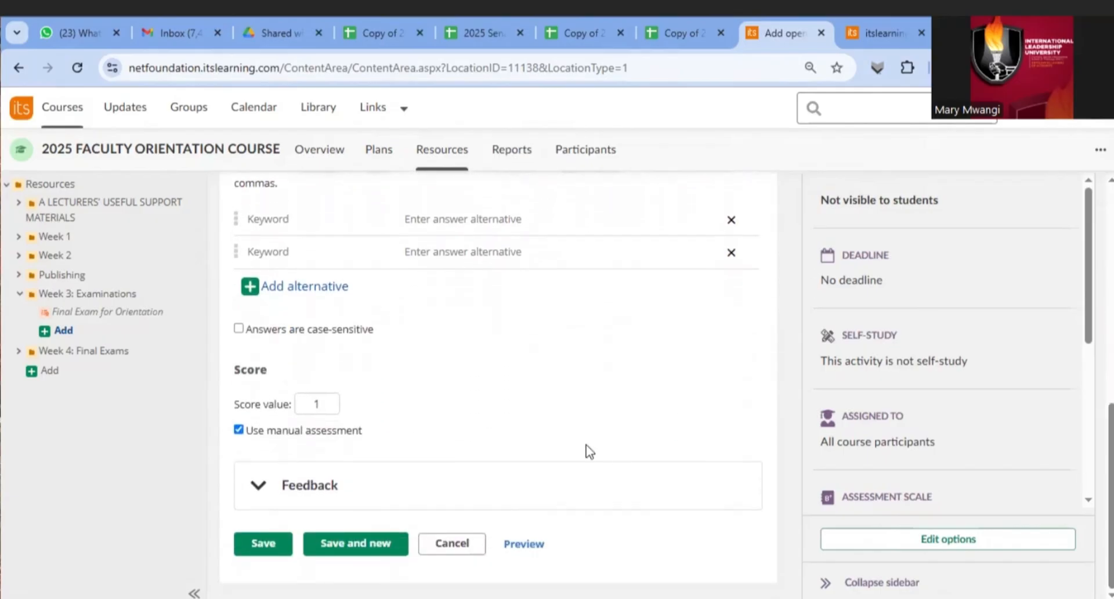
{"action": "left_click", "coordinate": [319, 404]}
{"action": "type", "text": "10"}
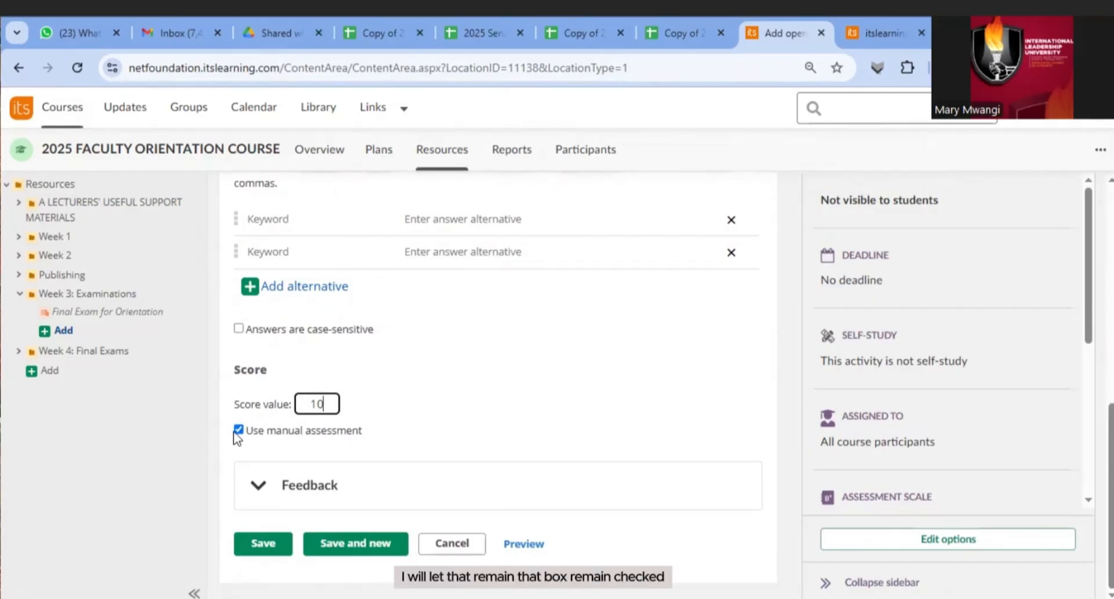
{"action": "left_click", "coordinate": [347, 543]}
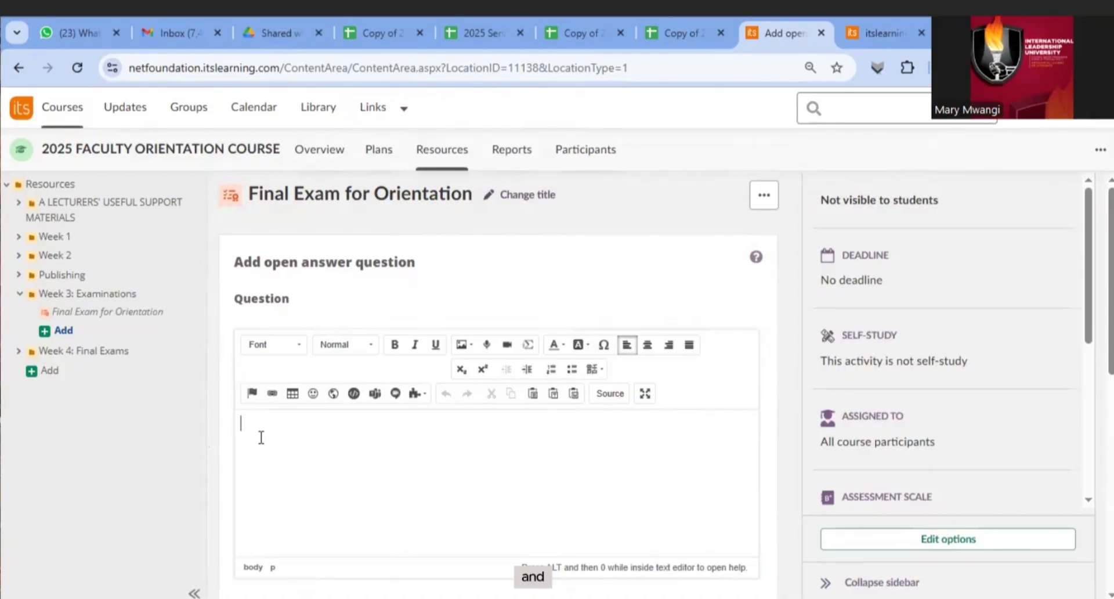
Paste the Section A question on course registration adjustments with a score value of 10, and save it while opening another open answer question
{"action": "key", "text": "ctrl+v"}
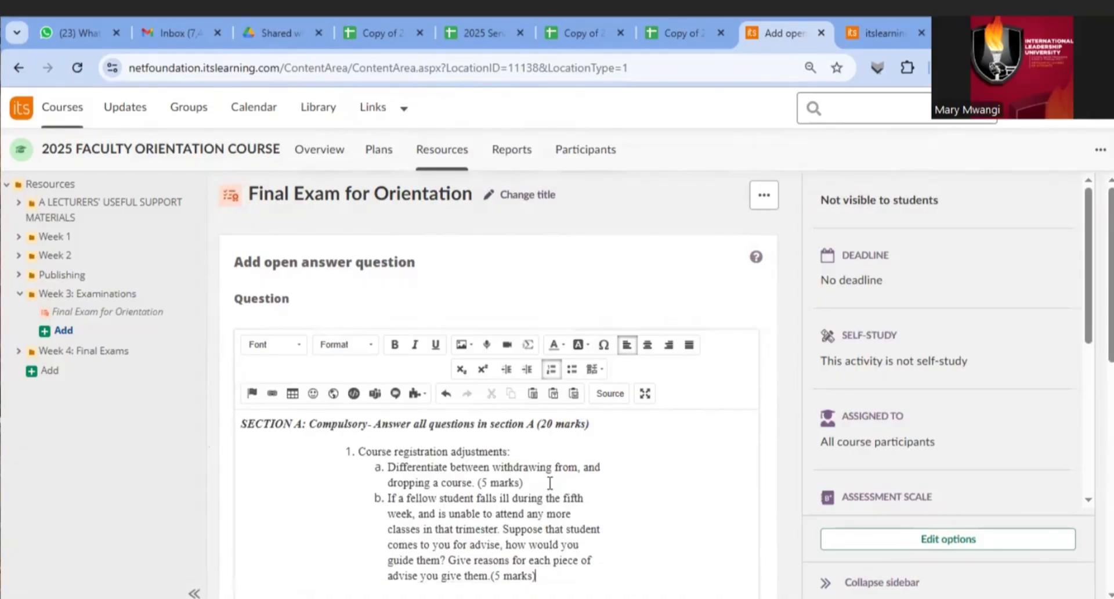
{"action": "scroll", "coordinate": [600, 513], "scroll_direction": "down", "scroll_amount": 7}
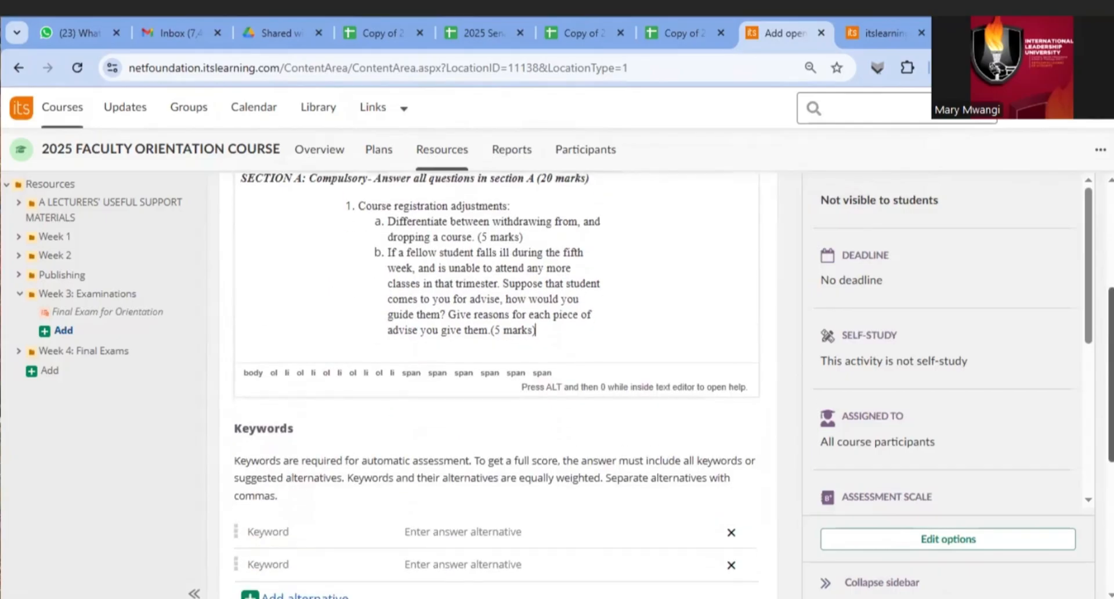
{"action": "scroll", "coordinate": [498, 383], "scroll_direction": "down", "scroll_amount": 3}
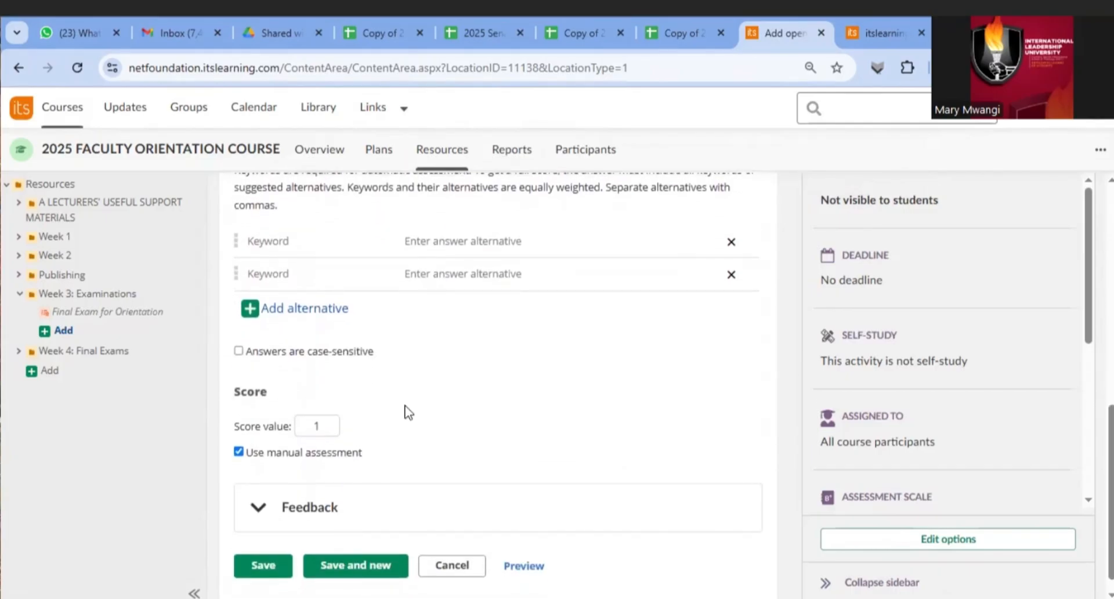
{"action": "left_click", "coordinate": [323, 422]}
{"action": "type", "text": "0"}
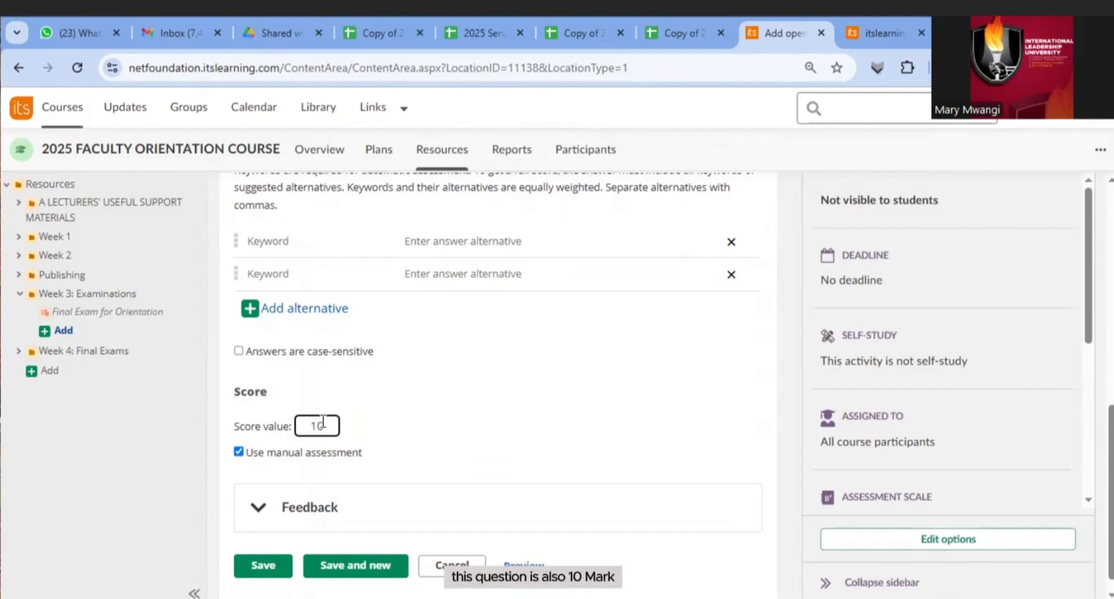
{"action": "left_click", "coordinate": [358, 565]}
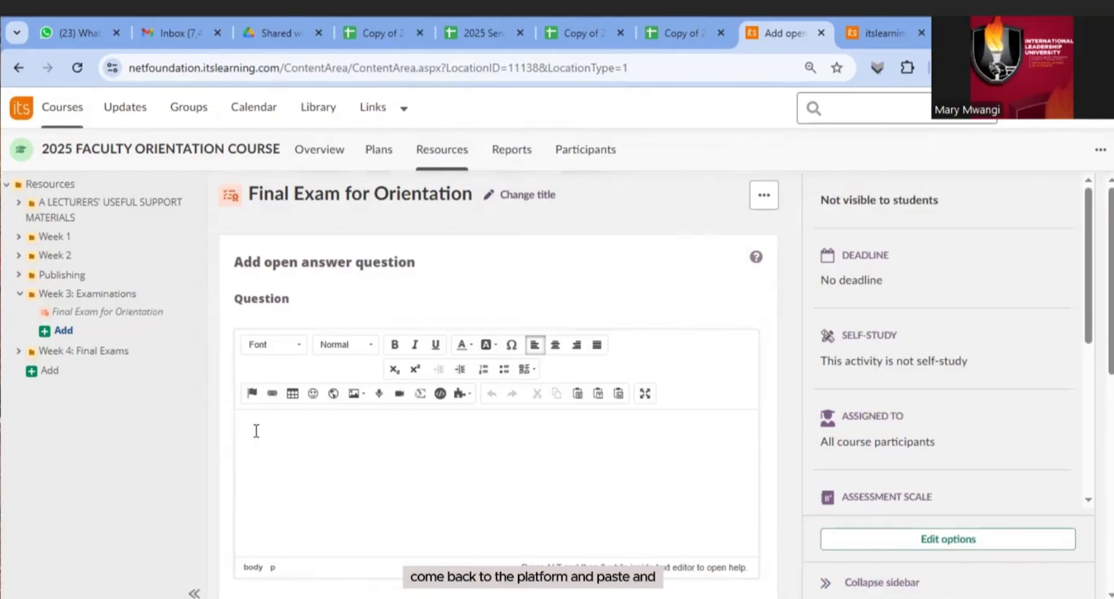
Paste the Section B question on examinations, set its score value to 10, and save it to the test's question list
{"action": "type", "text": "SECTION B: Choose and answer any two (2) questions in section B Examinations Describe the circumstances which qualify a student to be eligible for different types of examinations at International Leadership University (ILU) (15 marks) Defend your choice of the best time to do examinations at ILU (5 marks)"}
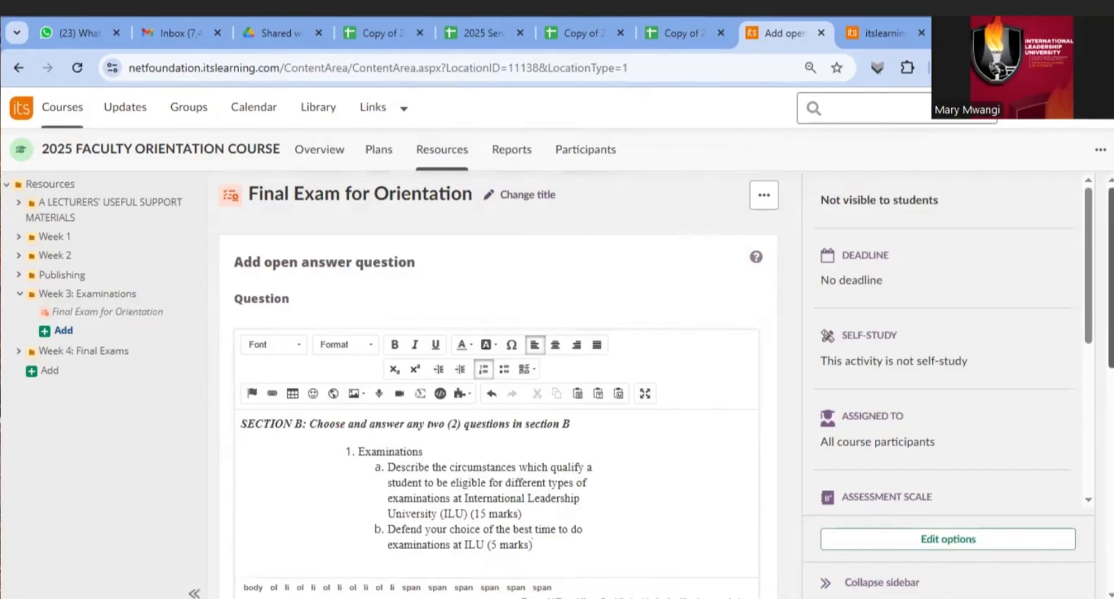
{"action": "scroll", "coordinate": [499, 383], "scroll_direction": "down", "scroll_amount": 7}
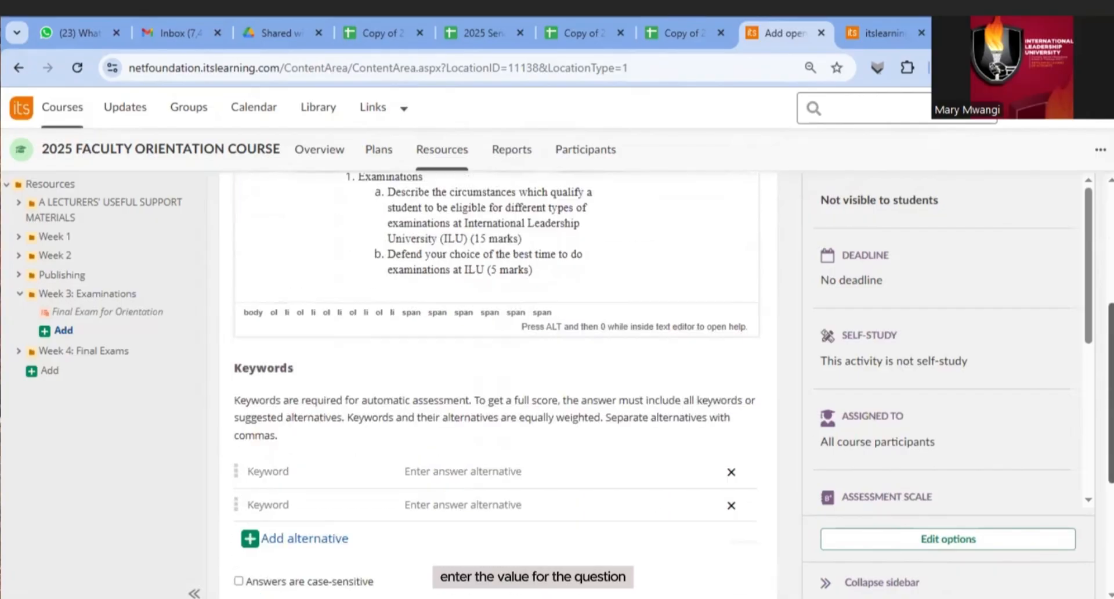
{"action": "scroll", "coordinate": [500, 383], "scroll_direction": "down", "scroll_amount": 1}
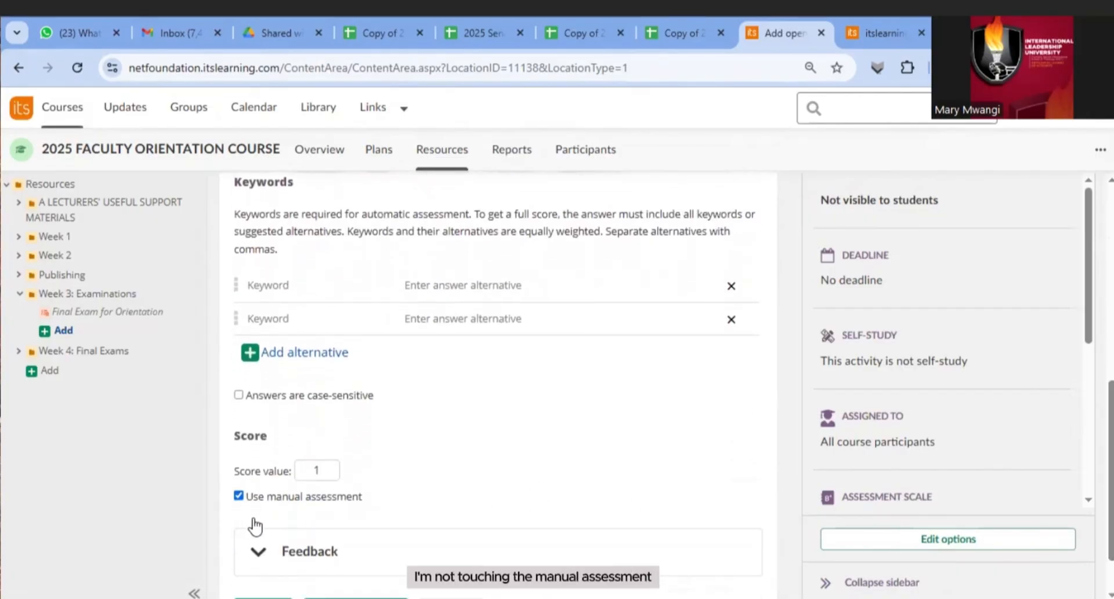
{"action": "left_click", "coordinate": [321, 470]}
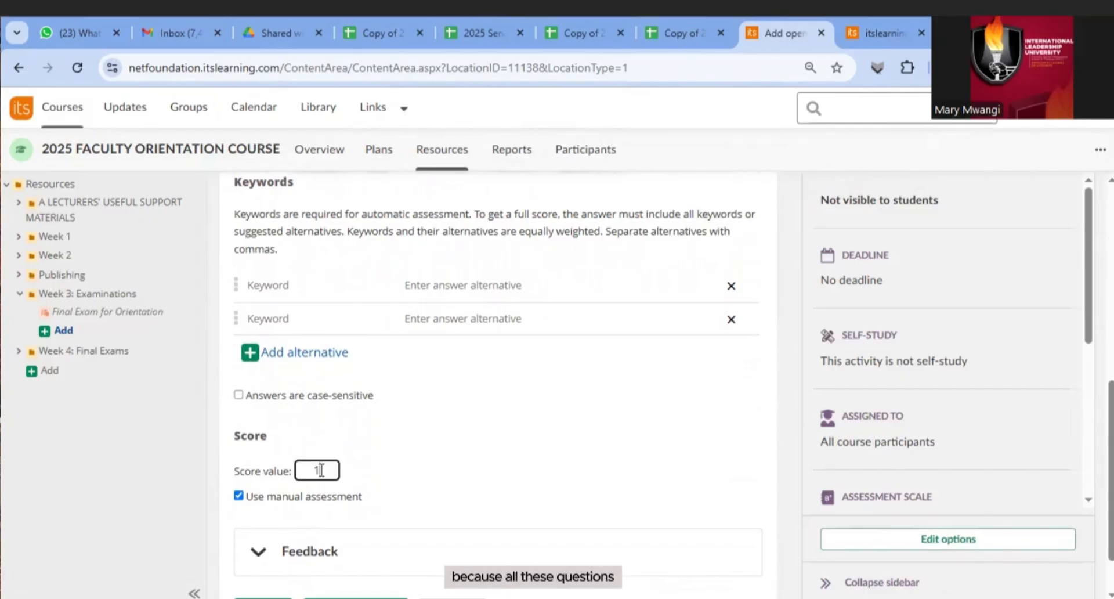
{"action": "type", "text": "0"}
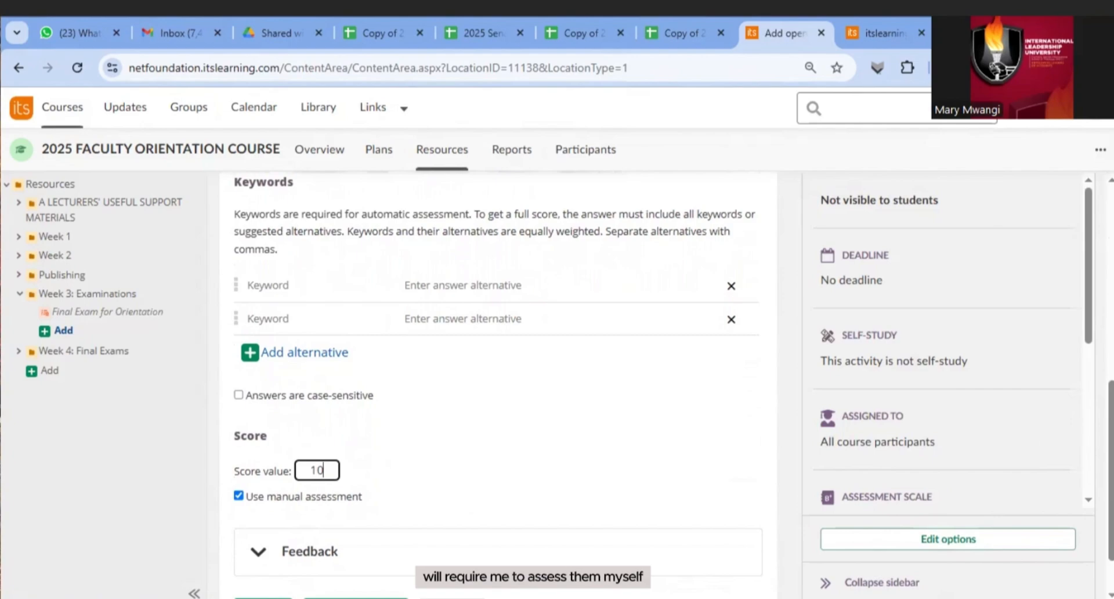
{"action": "scroll", "coordinate": [1109, 494], "scroll_direction": "down", "scroll_amount": 1}
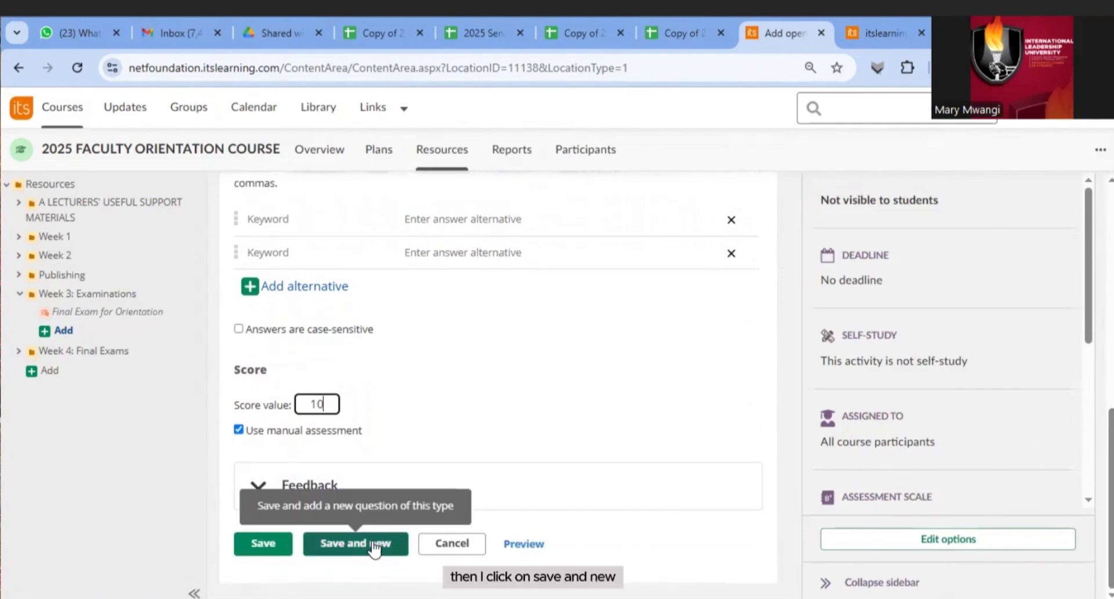
{"action": "left_click", "coordinate": [264, 545]}
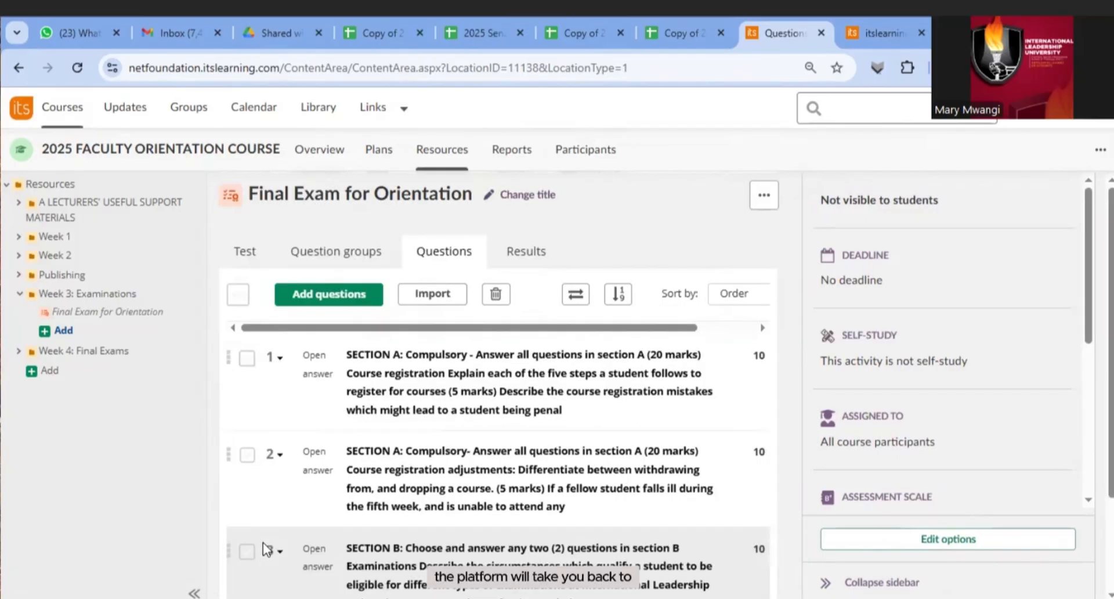
Add another open answer question and paste in the Section B question on designing a new students' orientation program as student representative
{"action": "left_click", "coordinate": [328, 296]}
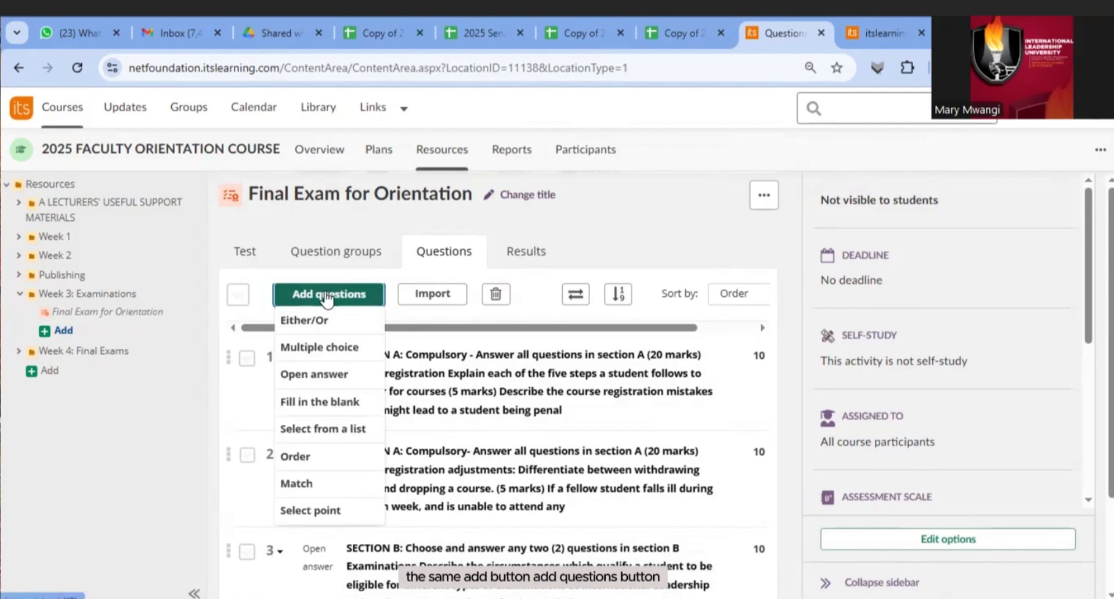
{"action": "left_click", "coordinate": [317, 376]}
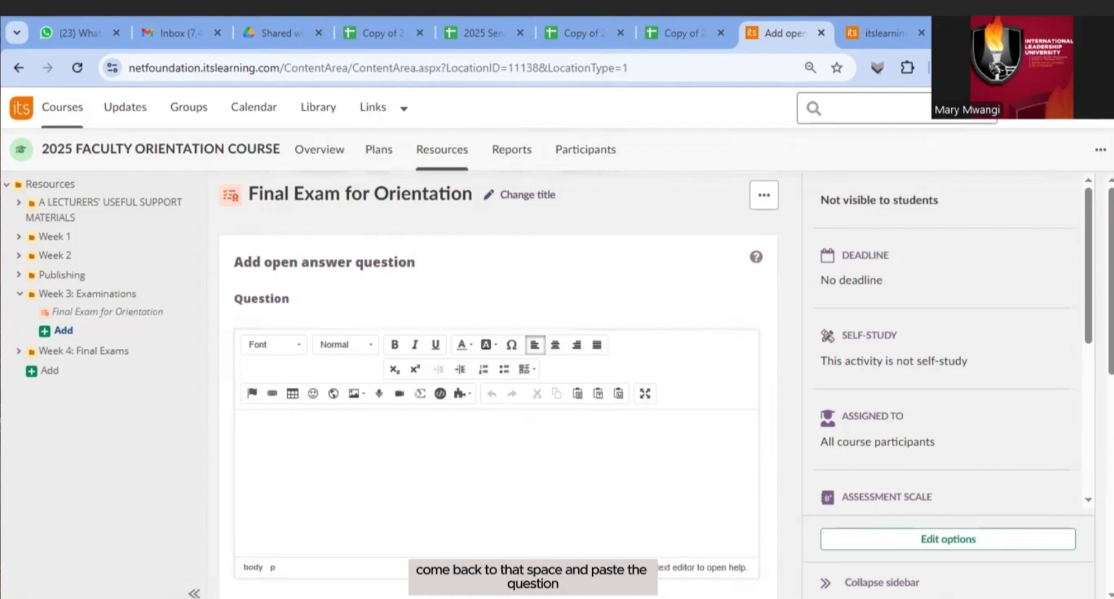
{"action": "left_click", "coordinate": [266, 433]}
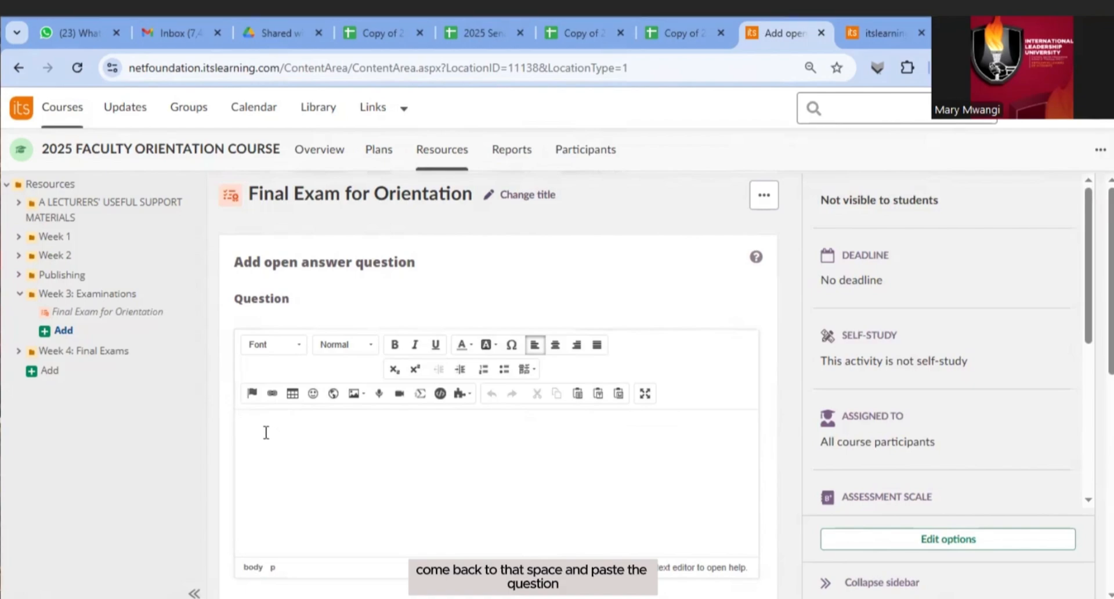
{"action": "type", "text": "SECTION B: Choose and answer any two (2) questions in section B Assuming that you have been appointed to the position of student representative for the program you have been admitted to. Five new students who missed the regular oreintation program are directed to you for assistance. Design a new students oreintation program outlining the elements you would include in each of the segments. (20 marks)."}
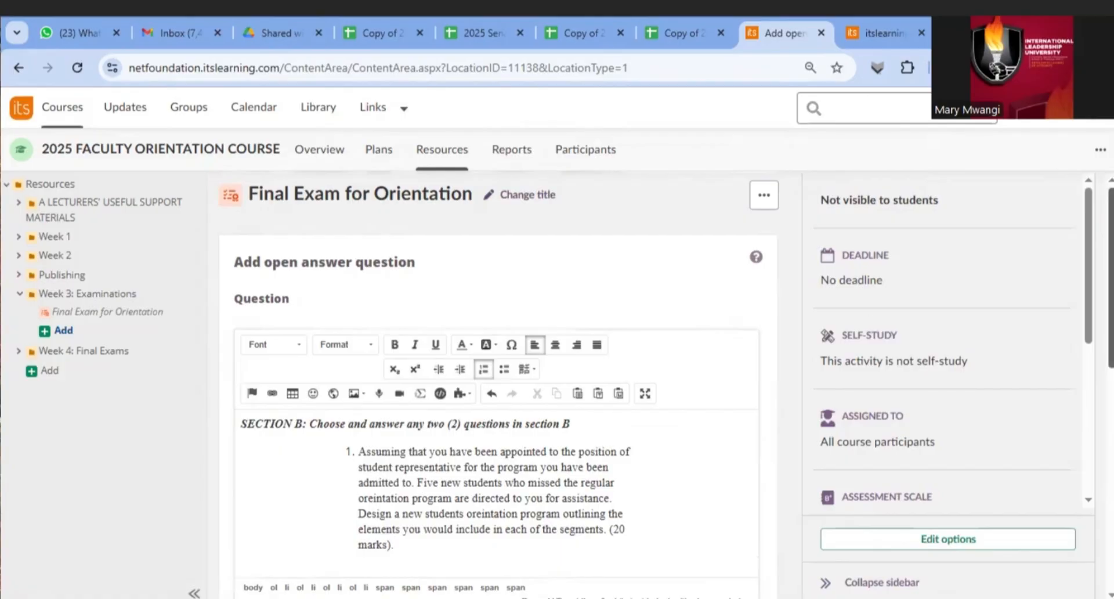
Set the student representative question's score value to 10 and save the question
{"action": "scroll", "coordinate": [496, 383], "scroll_direction": "down", "scroll_amount": 5}
{"action": "scroll", "coordinate": [496, 383], "scroll_direction": "down", "scroll_amount": 4}
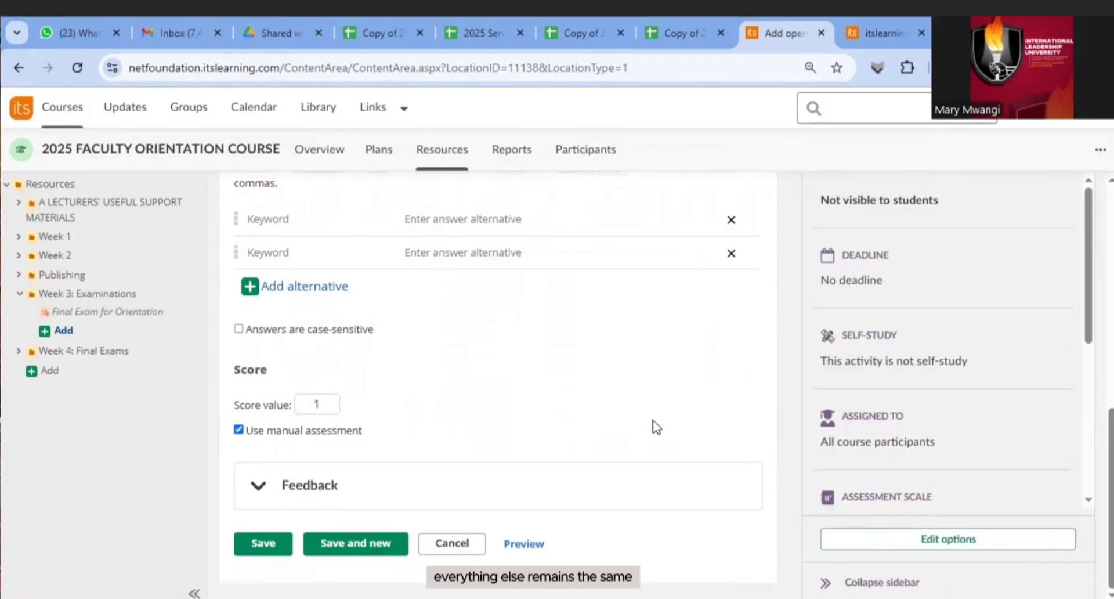
{"action": "left_click", "coordinate": [319, 405]}
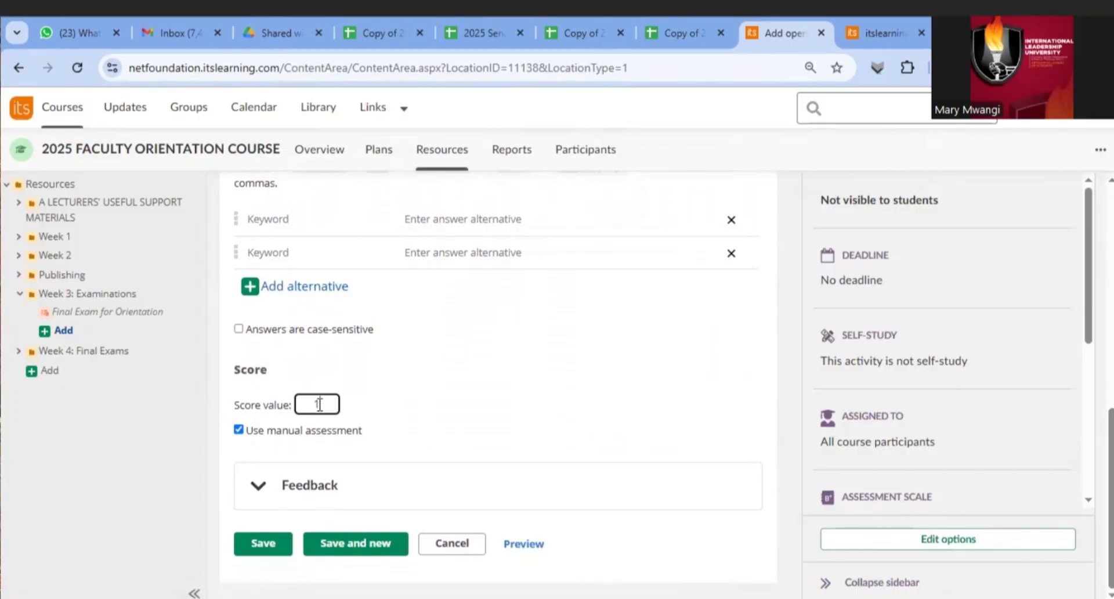
{"action": "type", "text": "0"}
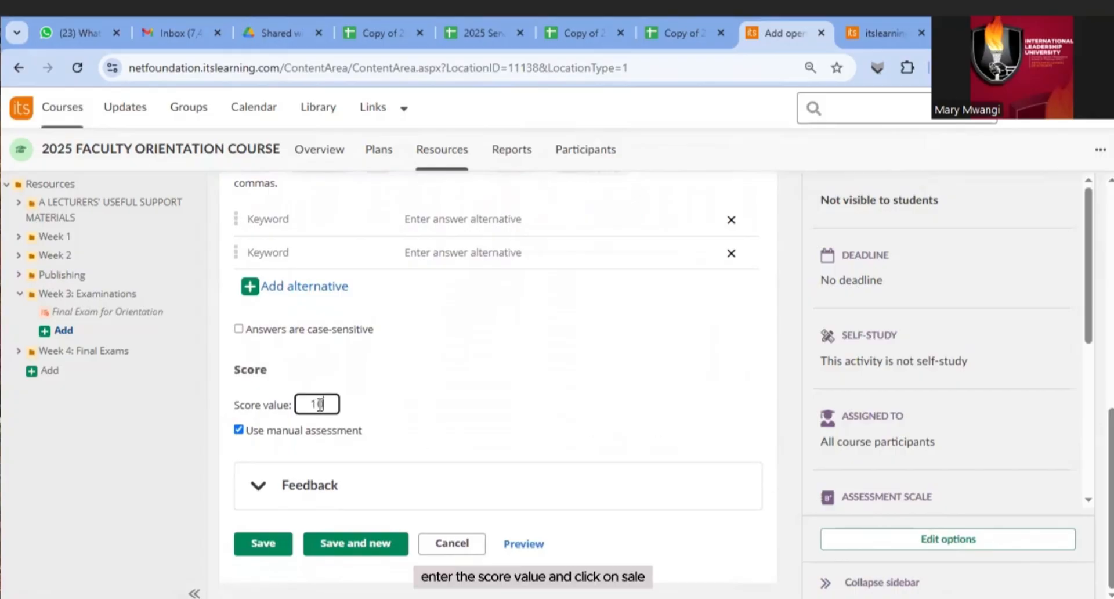
{"action": "left_click", "coordinate": [267, 549]}
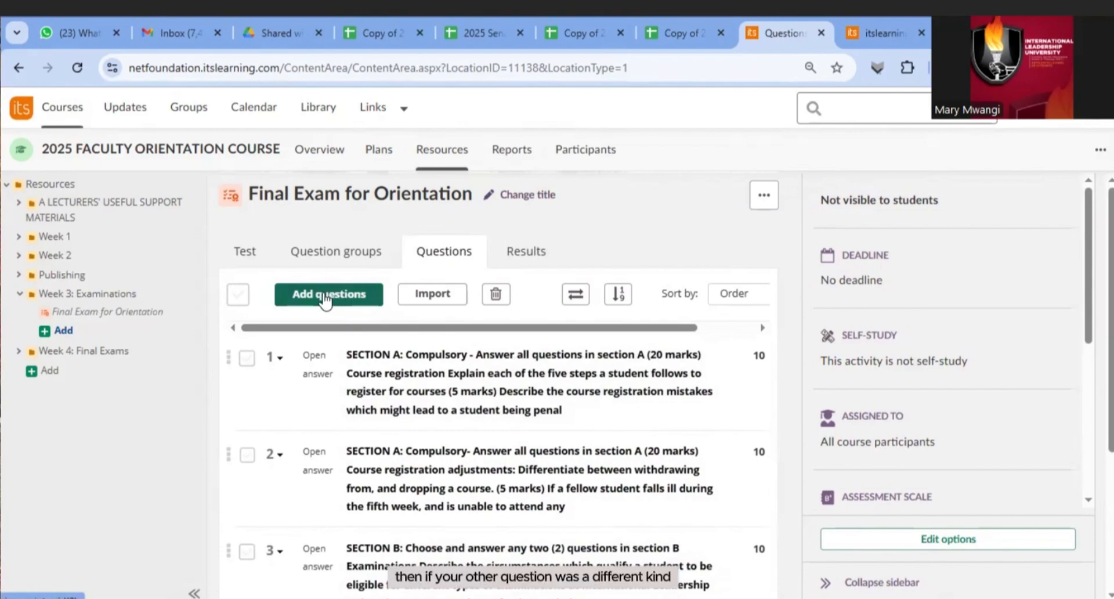
Add another open answer question and paste in the Section B question on recommending the in-person new student orientation
{"action": "left_click", "coordinate": [334, 297]}
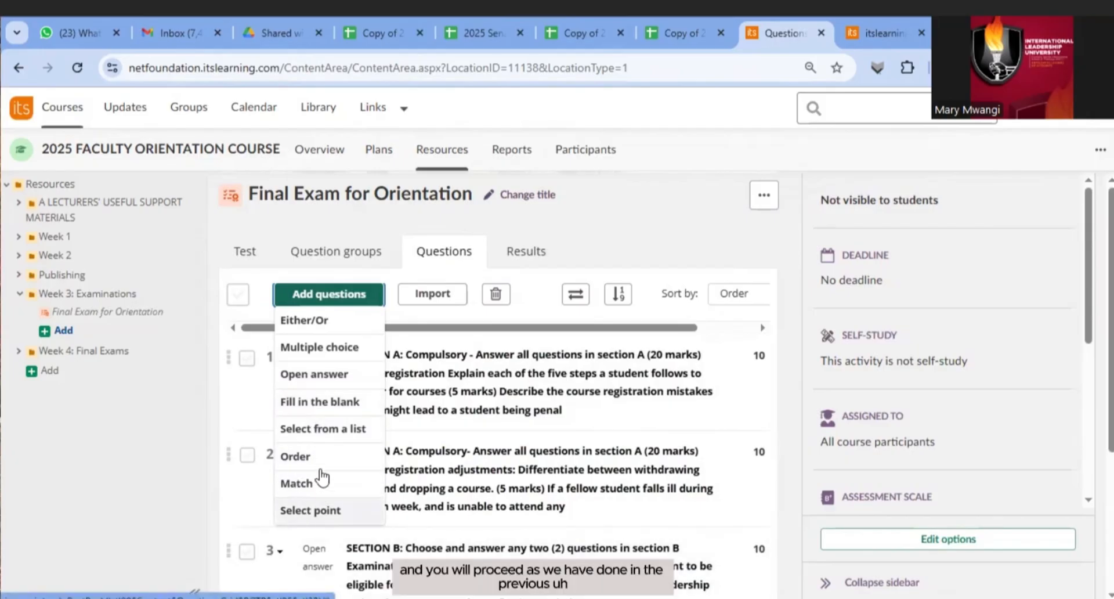
{"action": "left_click", "coordinate": [307, 381]}
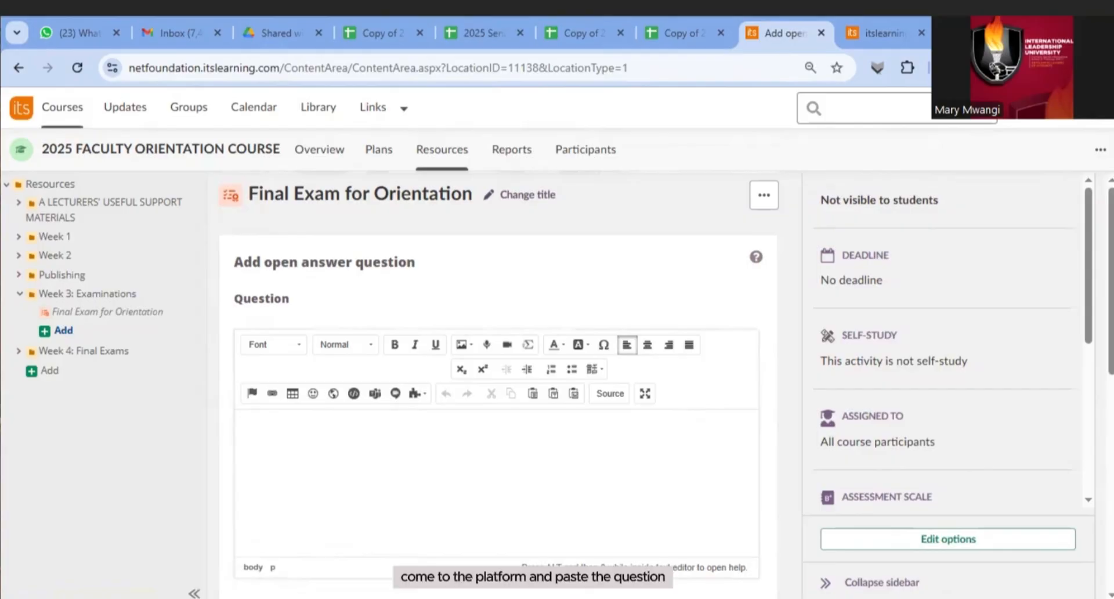
{"action": "left_click", "coordinate": [246, 422]}
{"action": "type", "text": "SECTION B: Choose and answer any two (2) questions in section B Now that you have the experience of having attended the in-person new student orientation, why would, or wouldn't you recommend it to all new students? (20 marks)"}
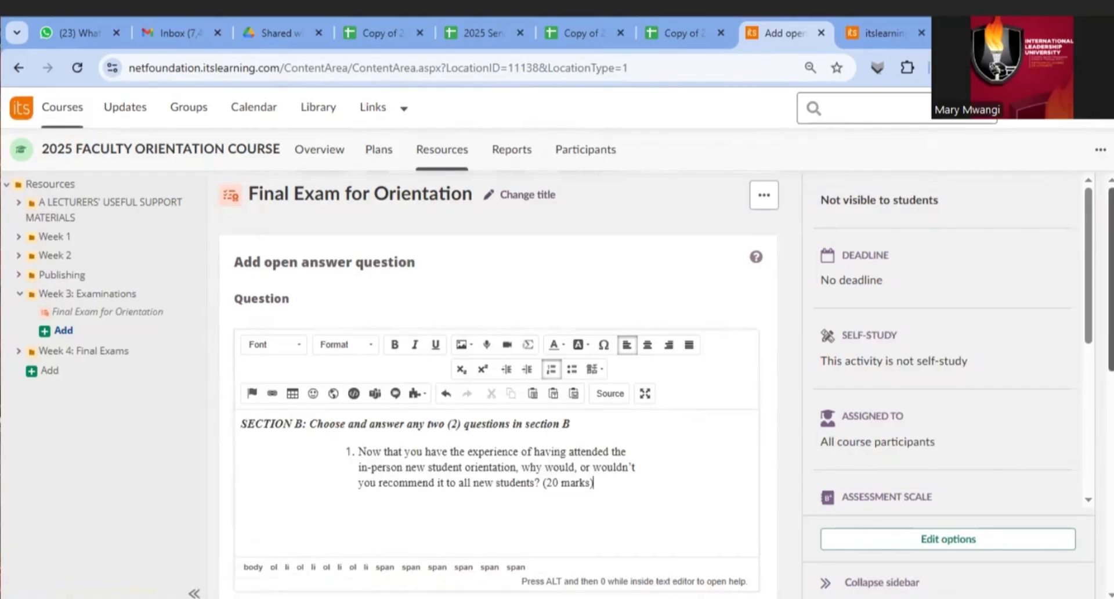
Set the in-person orientation question's score value to 10 and save it to the test
{"action": "scroll", "coordinate": [499, 383], "scroll_direction": "down", "scroll_amount": 8}
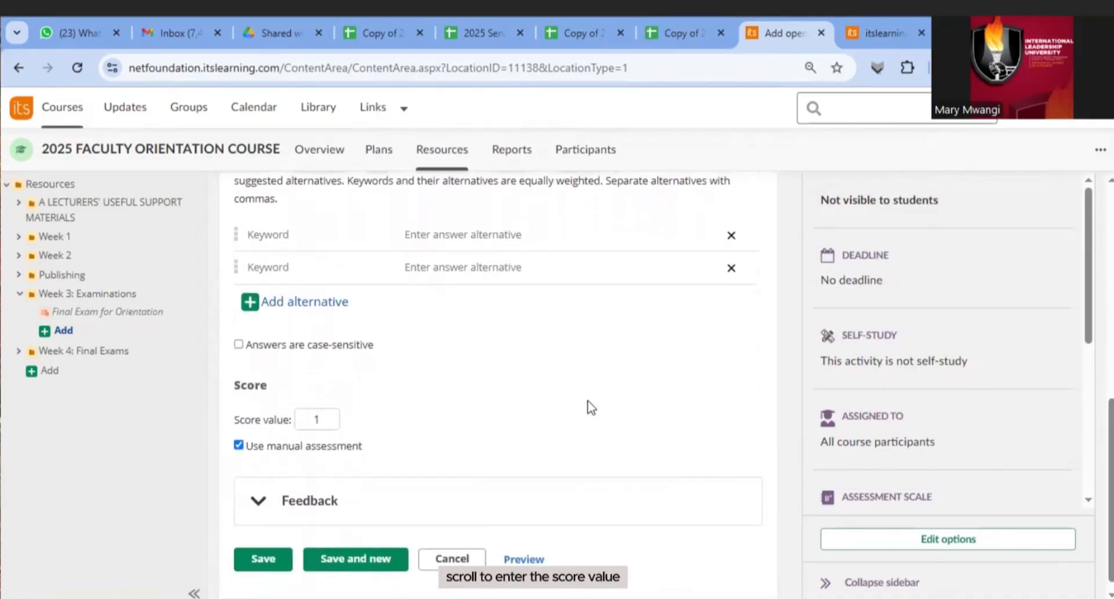
{"action": "left_click", "coordinate": [321, 419]}
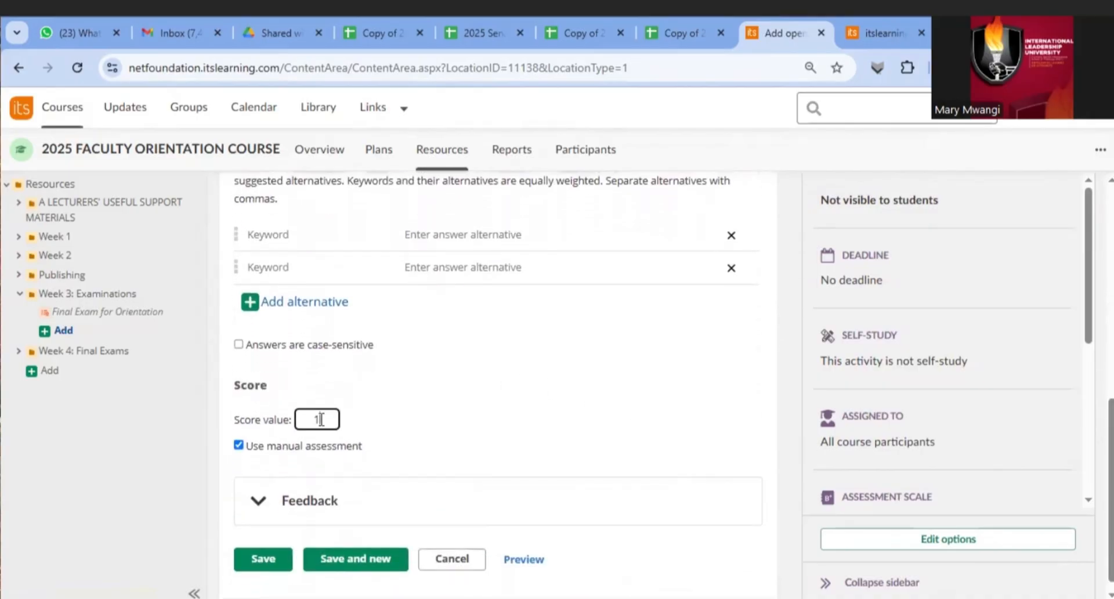
{"action": "type", "text": "0"}
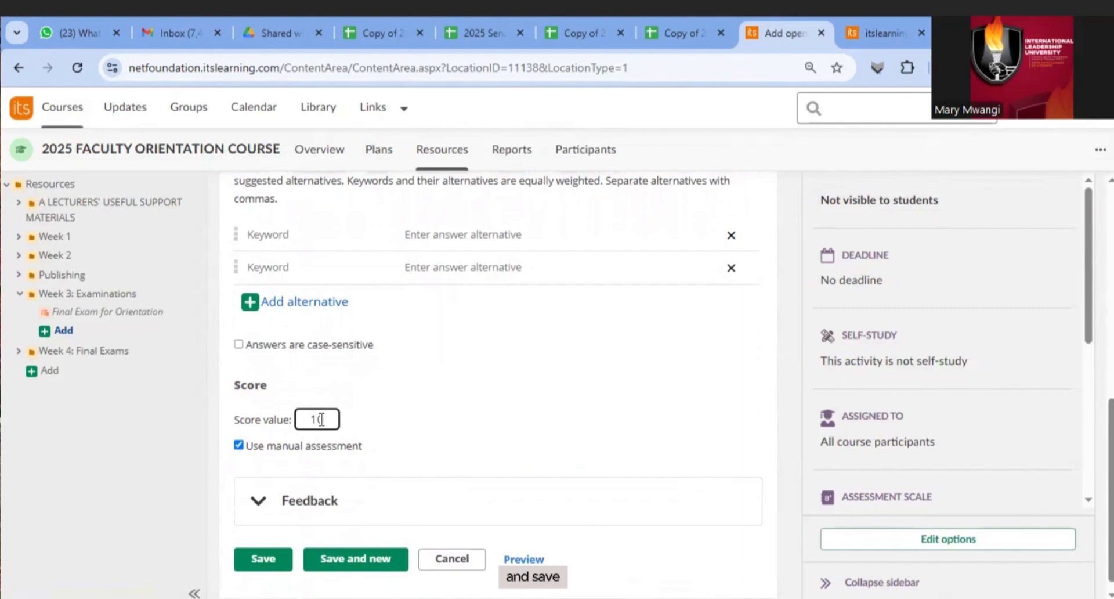
{"action": "left_click", "coordinate": [264, 559]}
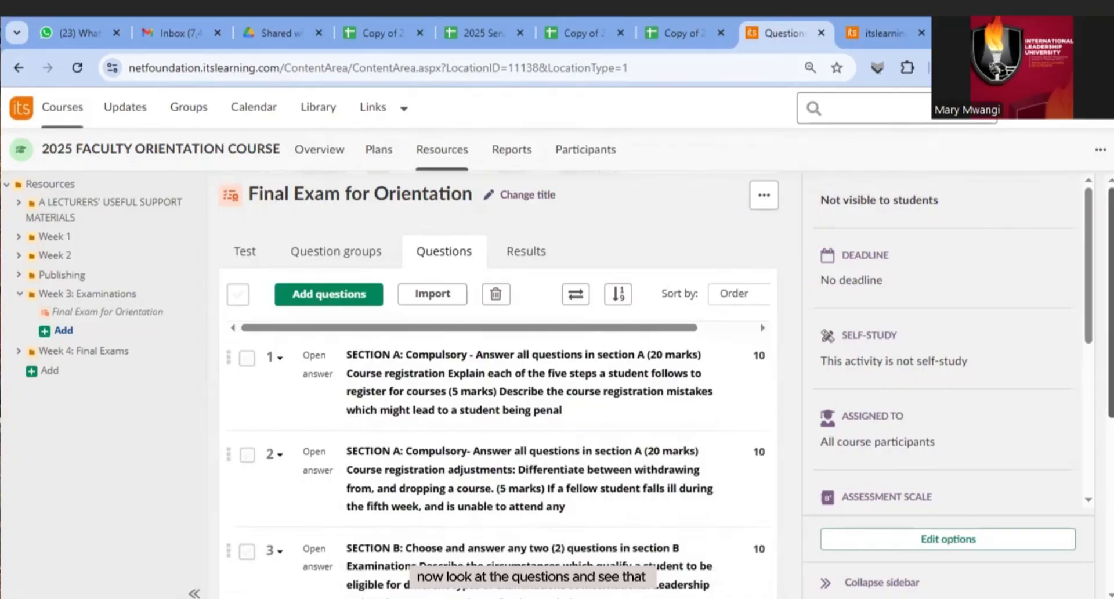
Open the Section B question on examination eligibility, change its score value to 20, and save it
{"action": "scroll", "coordinate": [1071, 419], "scroll_direction": "down", "scroll_amount": 3}
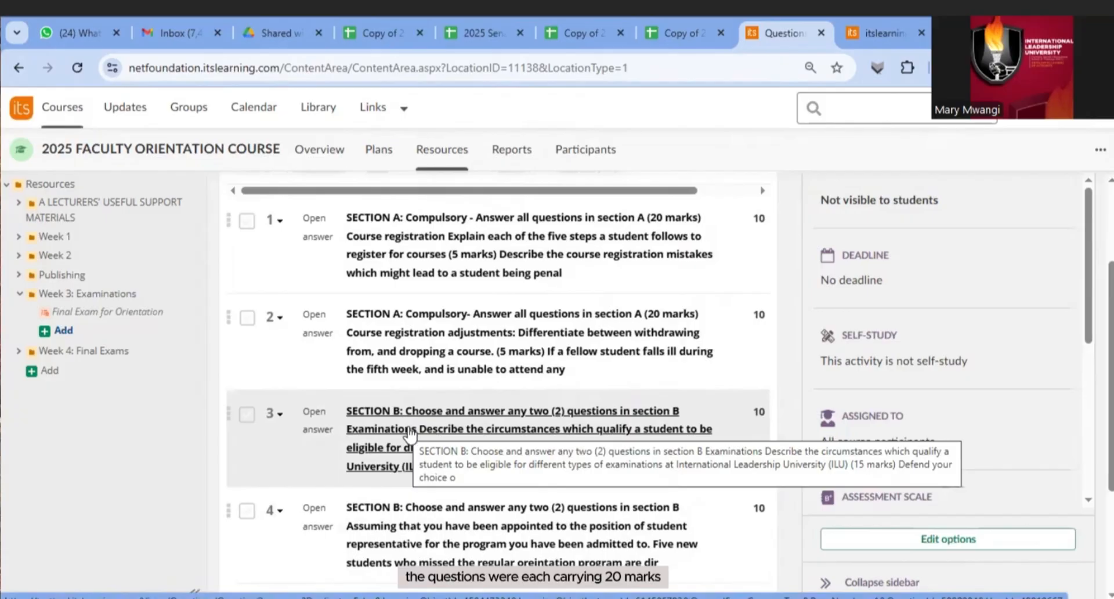
{"action": "left_click", "coordinate": [388, 430]}
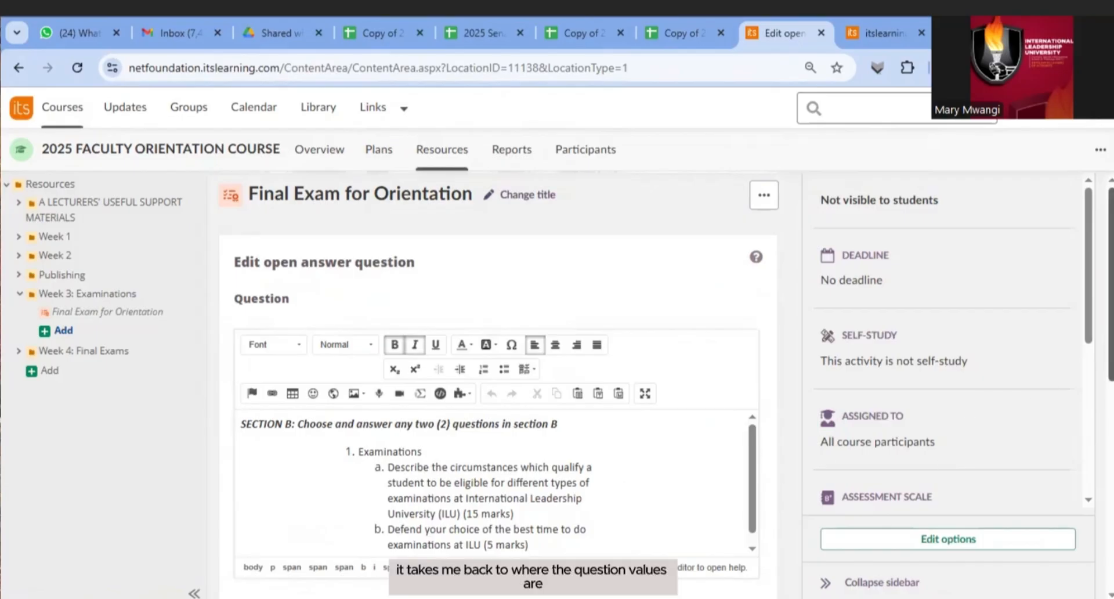
{"action": "scroll", "coordinate": [499, 383], "scroll_direction": "down", "scroll_amount": 8}
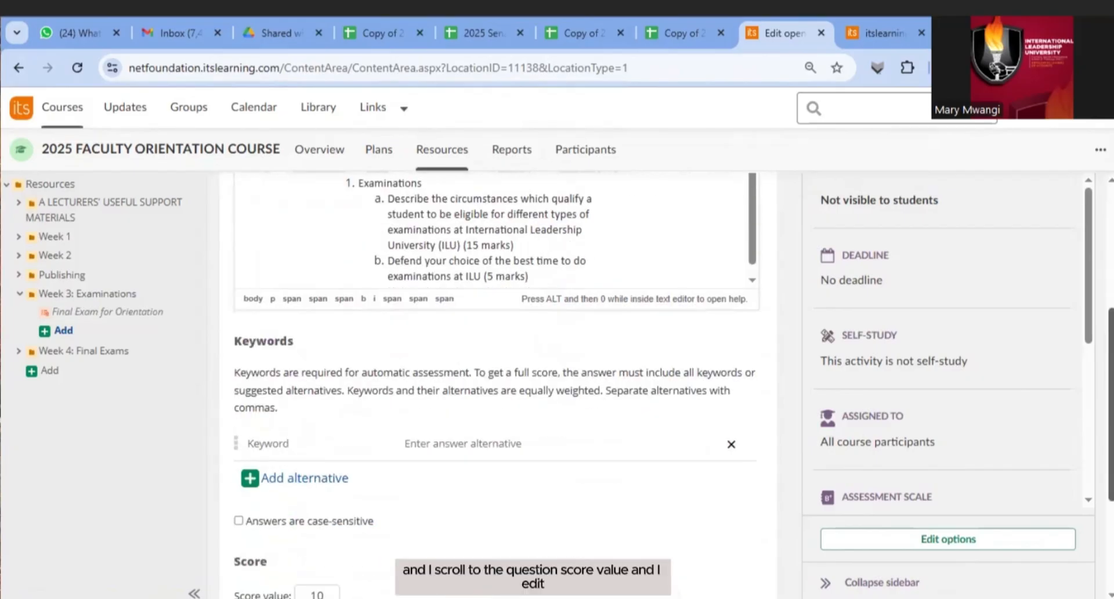
{"action": "scroll", "coordinate": [499, 383], "scroll_direction": "down", "scroll_amount": 1}
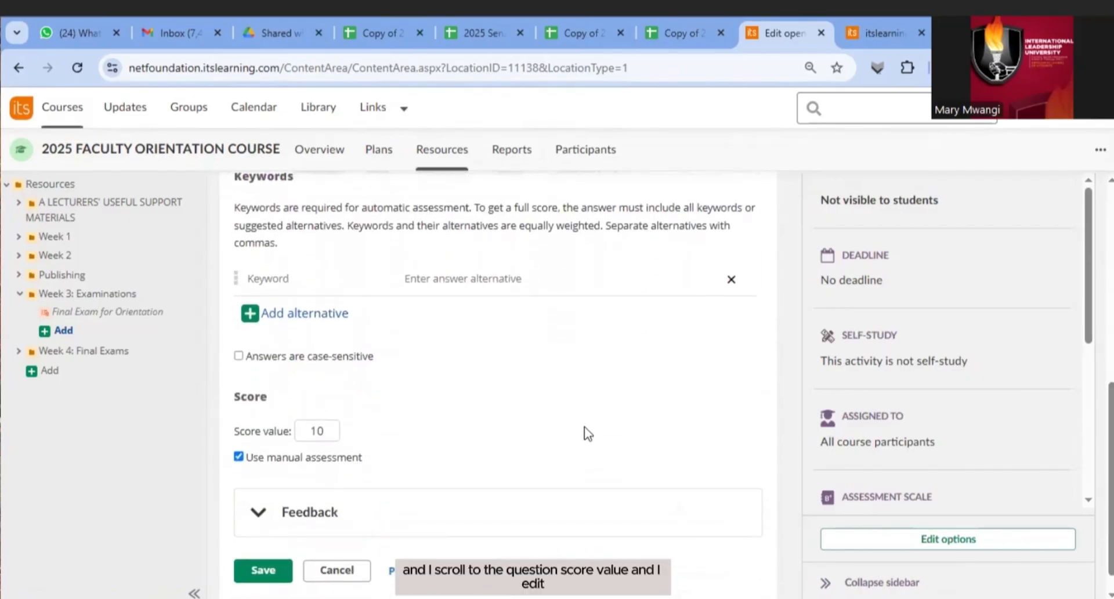
{"action": "left_click", "coordinate": [317, 431]}
{"action": "key", "text": "BackSpace"}
{"action": "key", "text": "BackSpace"}
{"action": "type", "text": "20"}
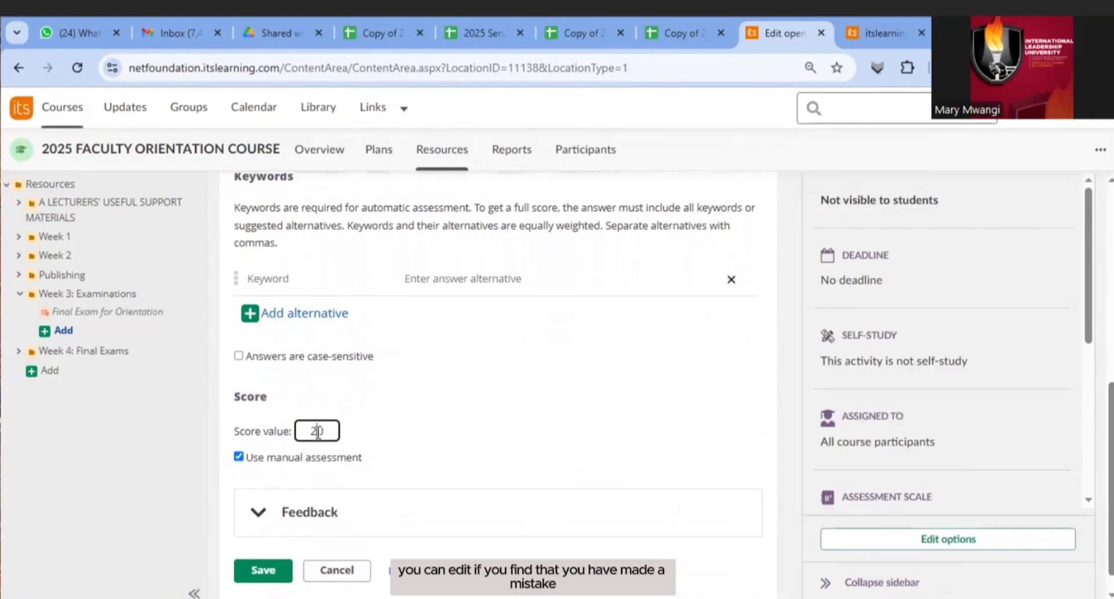
{"action": "left_click", "coordinate": [263, 572]}
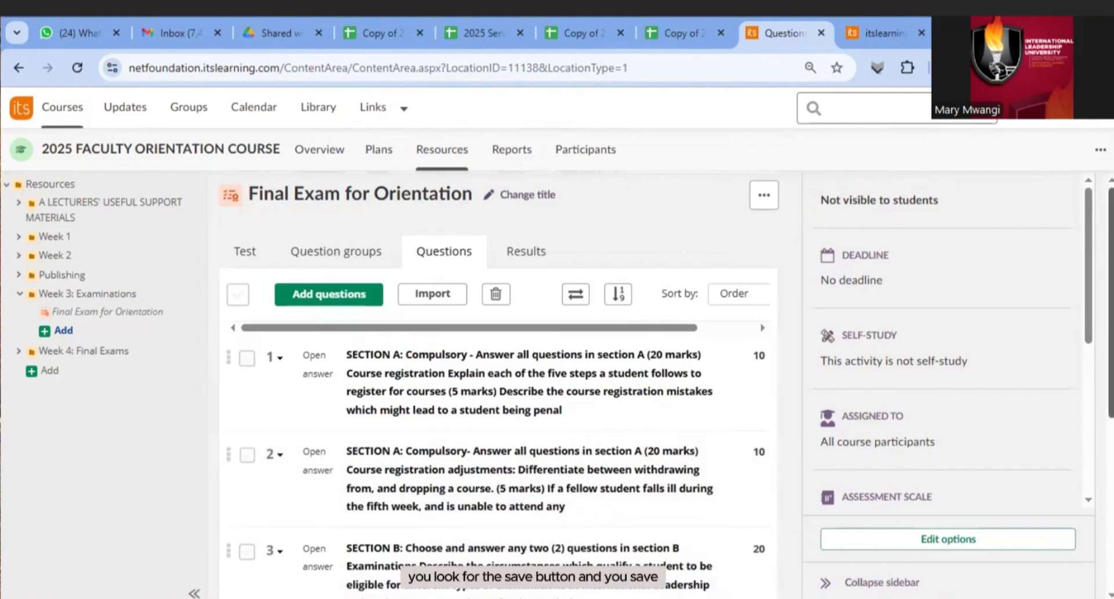
Open the Section B question on being appointed student representative, change its score value to 20, and save it
{"action": "scroll", "coordinate": [499, 383], "scroll_direction": "down", "scroll_amount": 5}
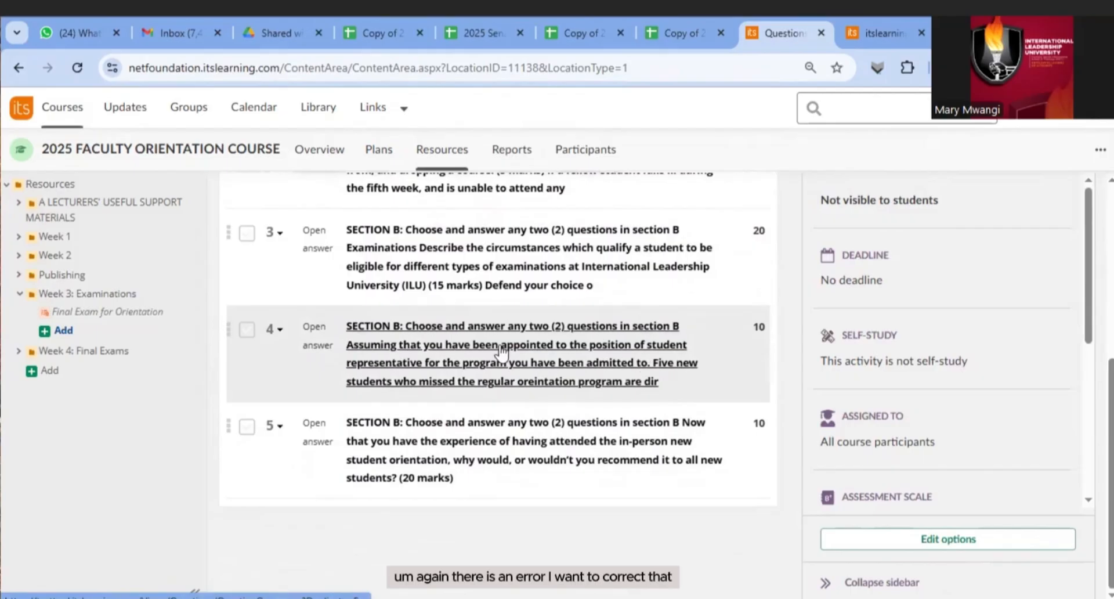
{"action": "left_click", "coordinate": [383, 351]}
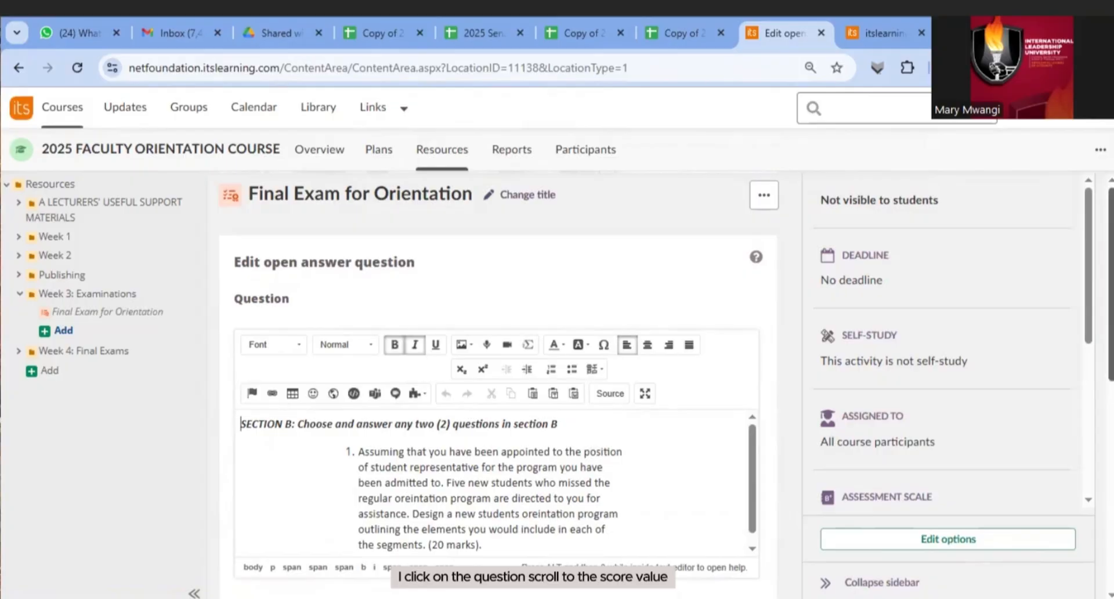
{"action": "scroll", "coordinate": [499, 377], "scroll_direction": "down", "scroll_amount": 5}
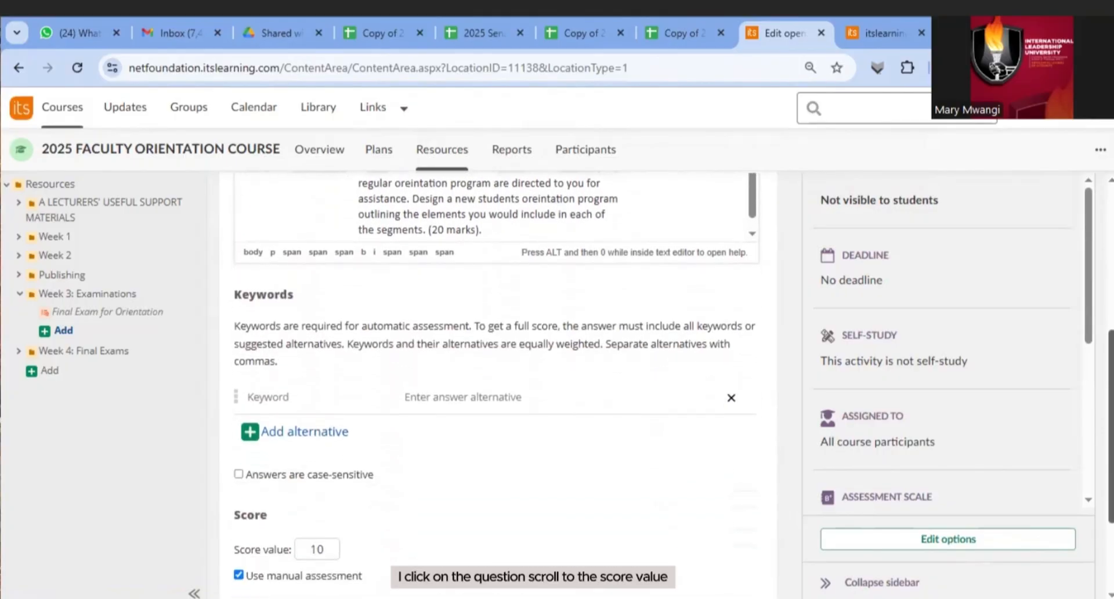
{"action": "scroll", "coordinate": [499, 377], "scroll_direction": "down", "scroll_amount": 2}
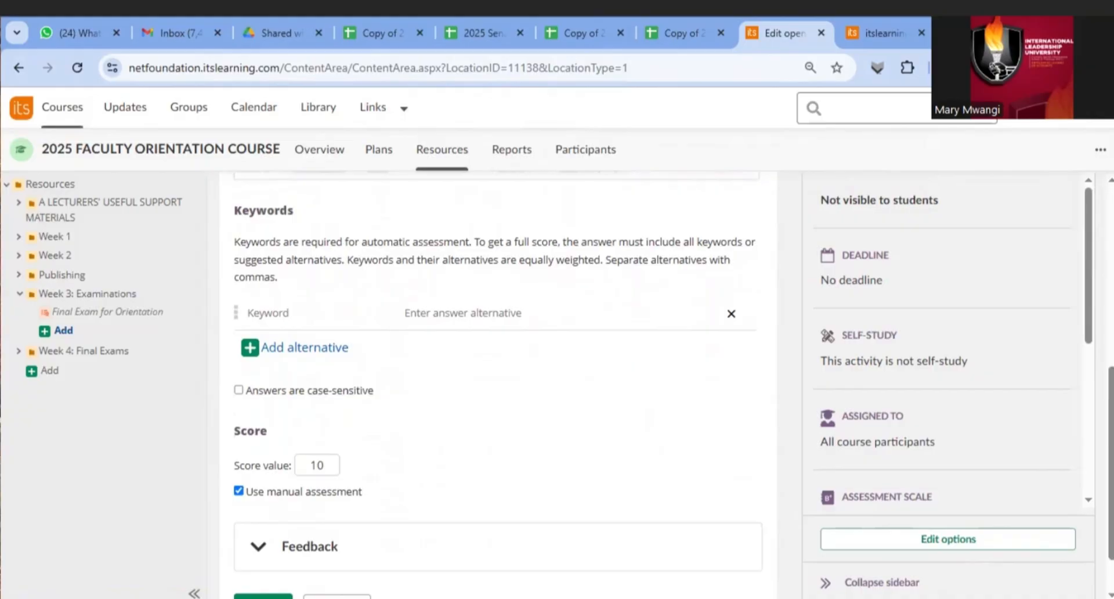
{"action": "scroll", "coordinate": [499, 377], "scroll_direction": "up", "scroll_amount": 2}
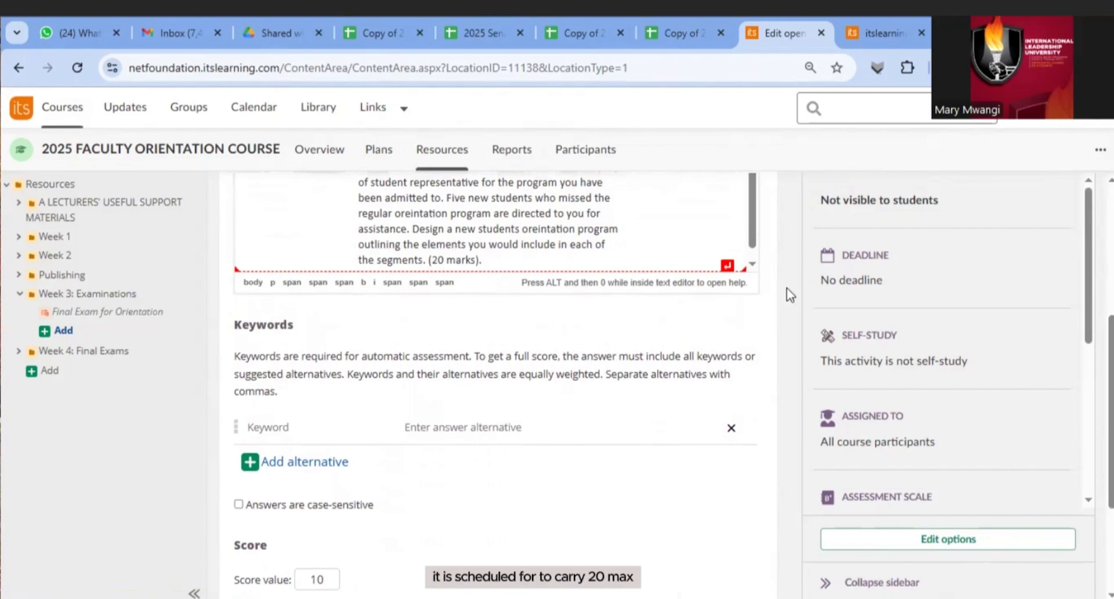
{"action": "scroll", "coordinate": [608, 445], "scroll_direction": "down", "scroll_amount": 2}
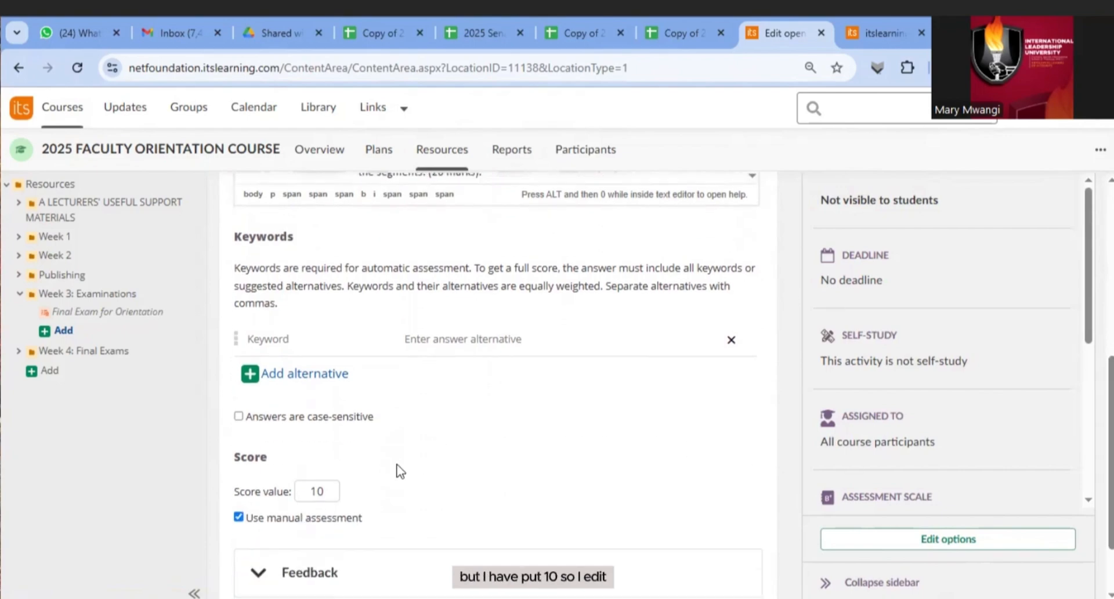
{"action": "left_click", "coordinate": [317, 490]}
{"action": "key", "text": "BackSpace"}
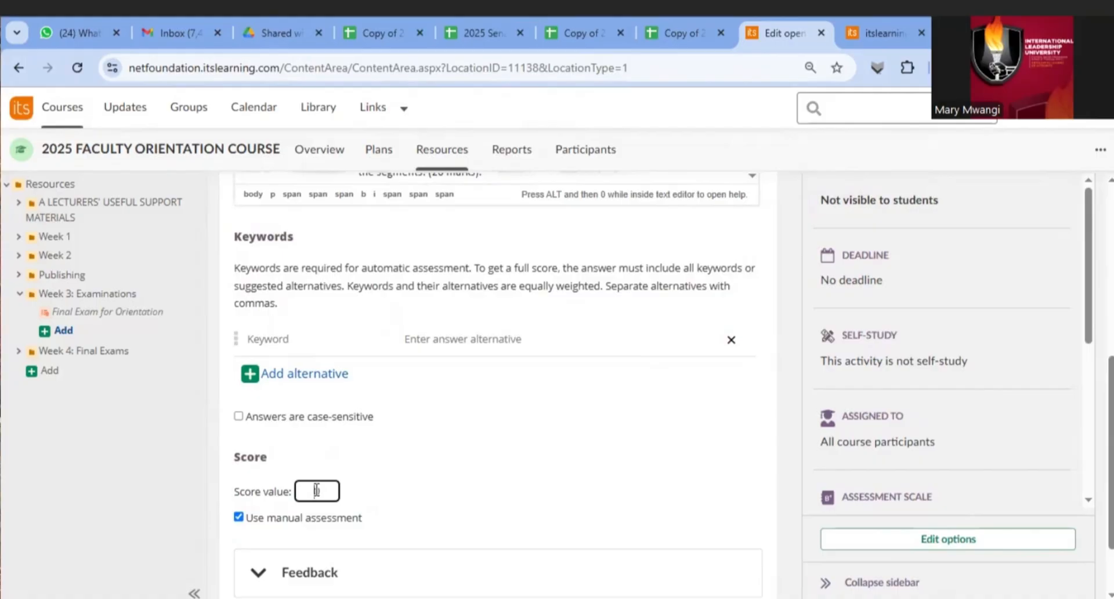
{"action": "type", "text": "2"}
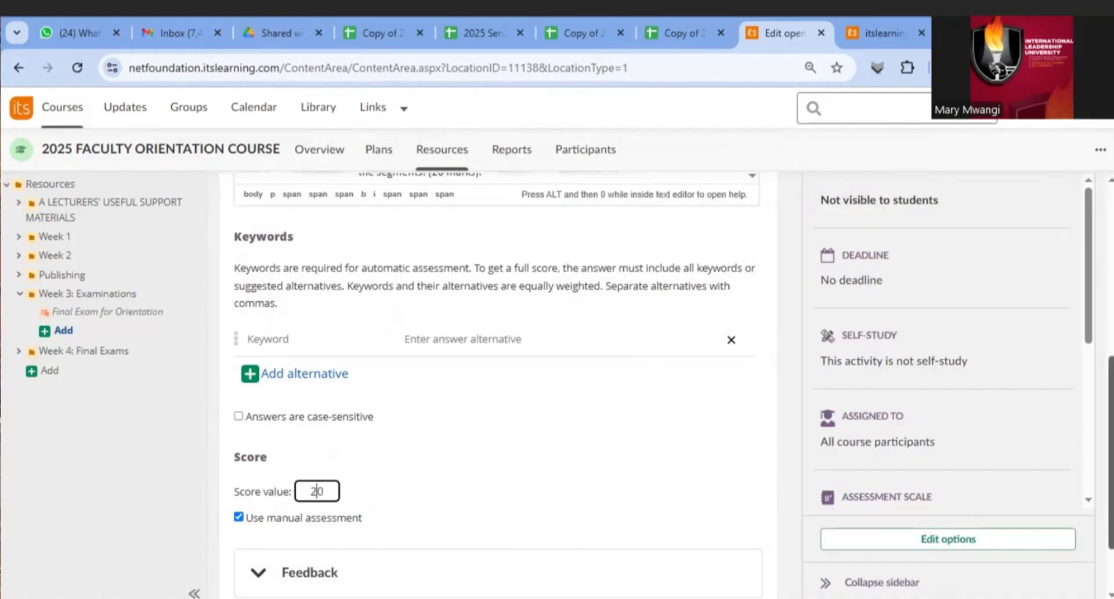
{"action": "scroll", "coordinate": [498, 383], "scroll_direction": "down", "scroll_amount": 1}
{"action": "left_click", "coordinate": [263, 544]}
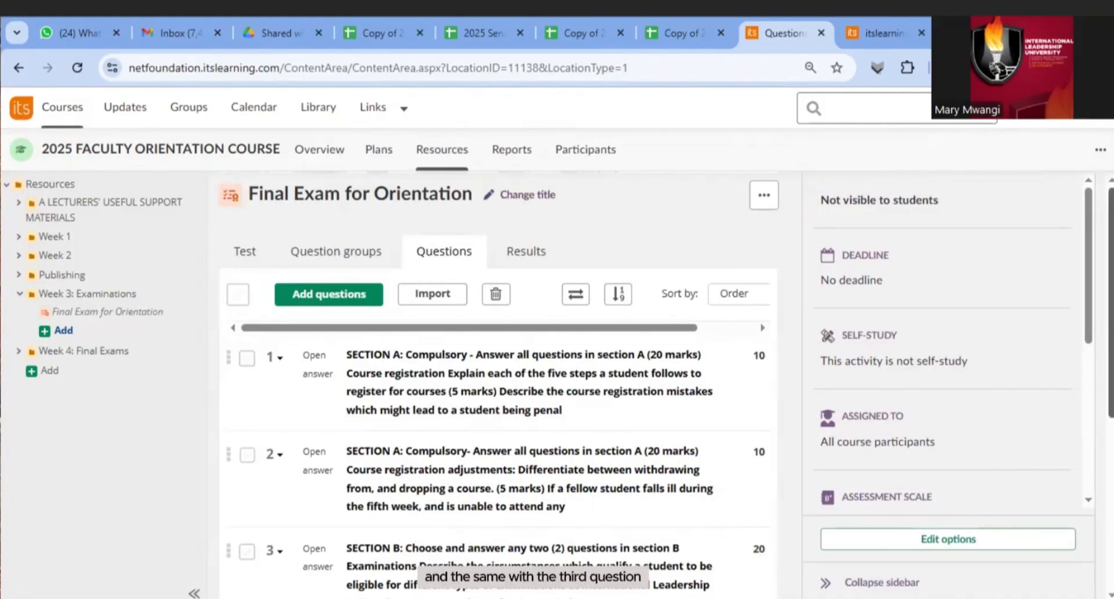
Open the Section B question on recommending the in-person new student orientation, change its score value to 20, and save it
{"action": "scroll", "coordinate": [499, 383], "scroll_direction": "down", "scroll_amount": 5}
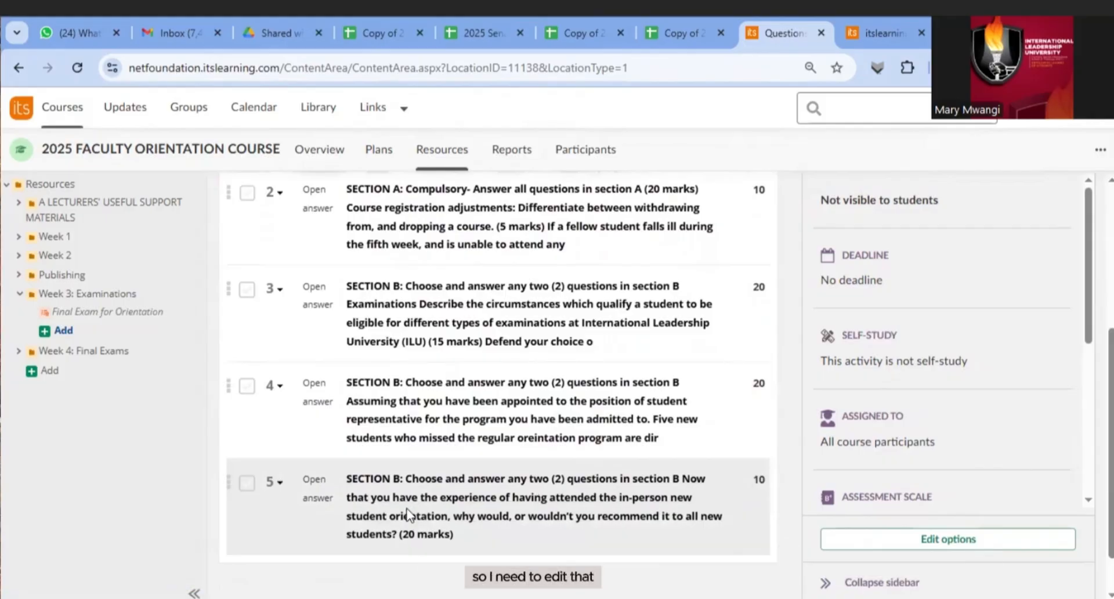
{"action": "left_click", "coordinate": [432, 492]}
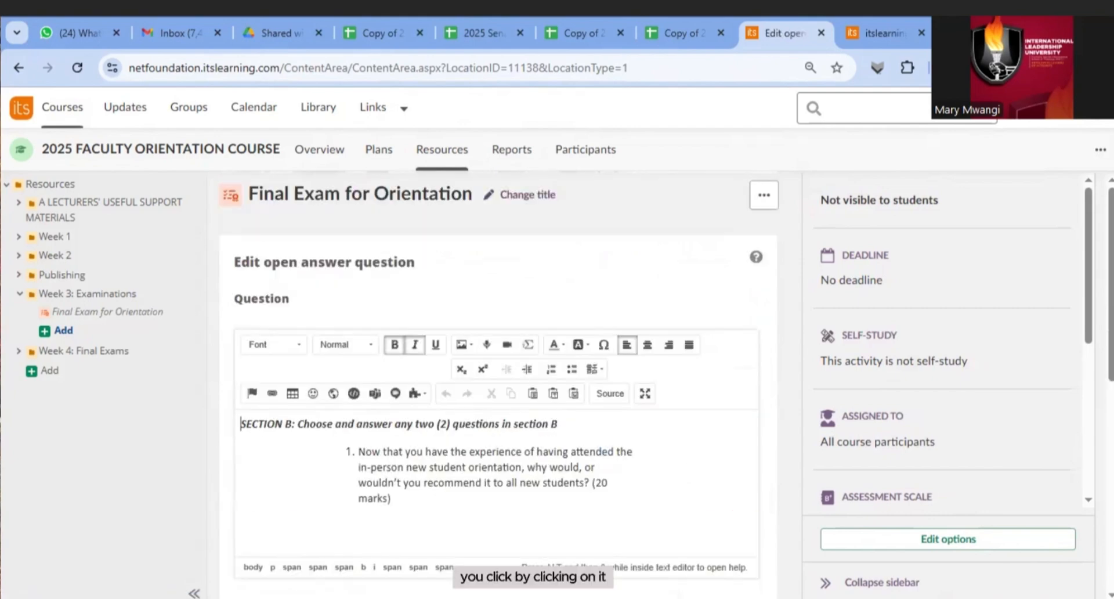
{"action": "scroll", "coordinate": [658, 499], "scroll_direction": "down", "scroll_amount": 7}
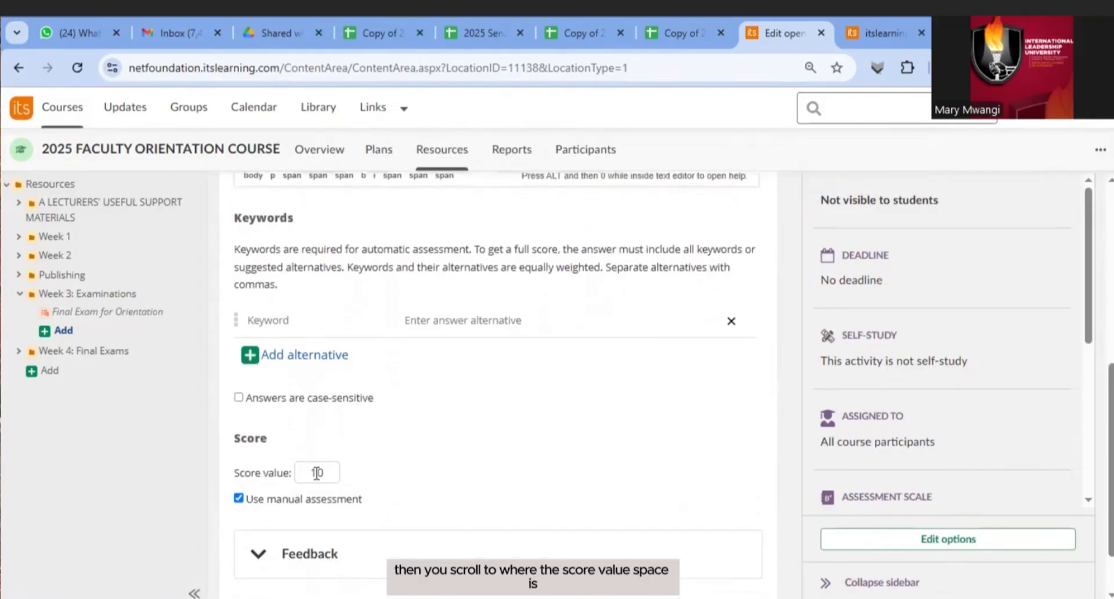
{"action": "scroll", "coordinate": [316, 473], "scroll_direction": "up", "scroll_amount": 3}
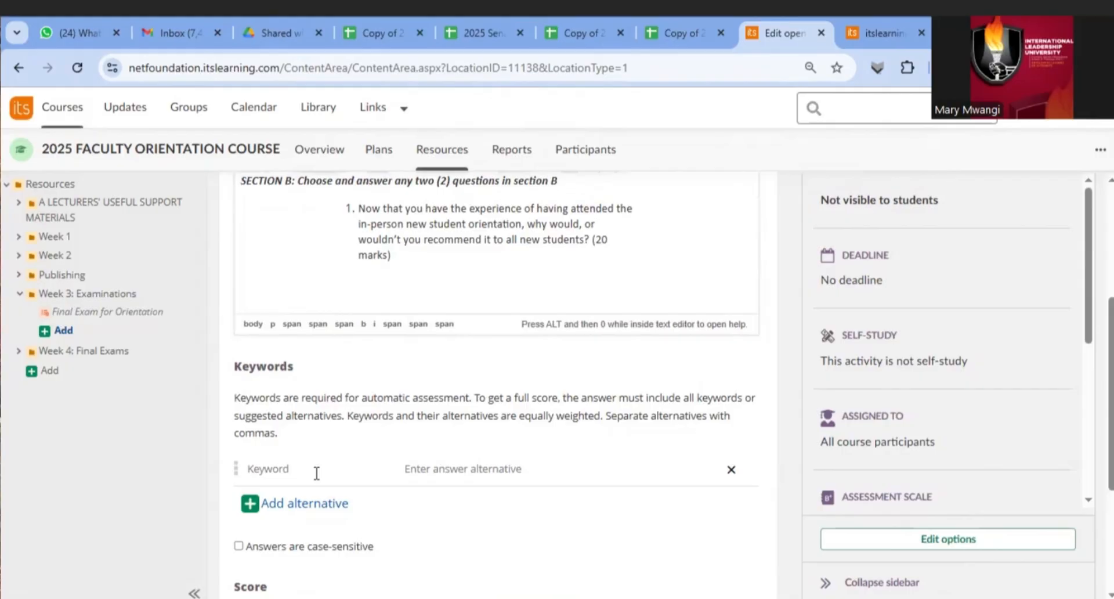
{"action": "scroll", "coordinate": [316, 472], "scroll_direction": "down", "scroll_amount": 3}
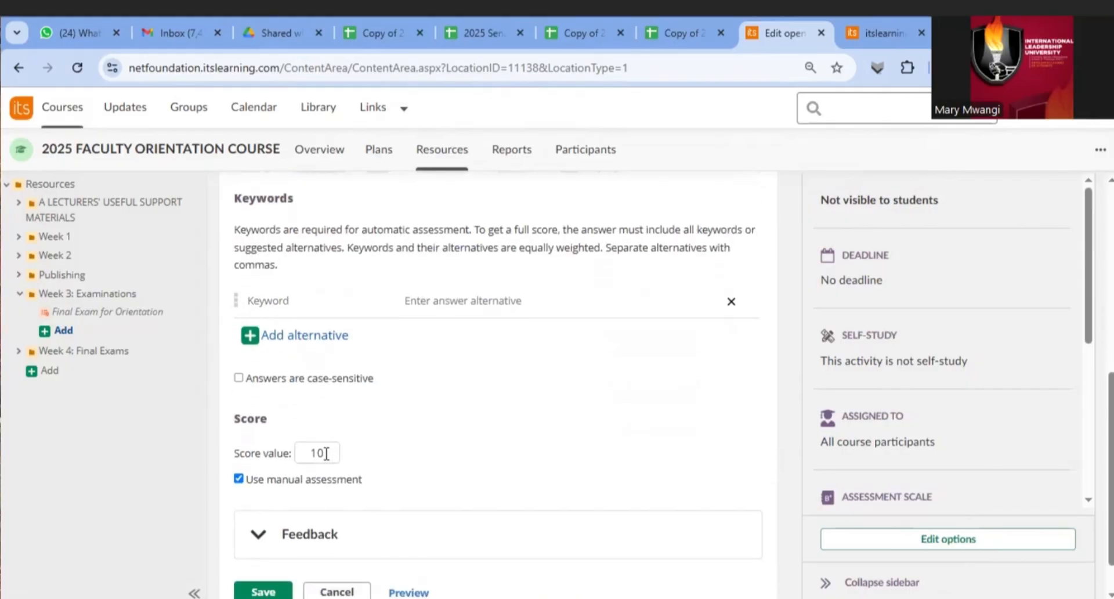
{"action": "left_click", "coordinate": [329, 450]}
{"action": "key", "text": "BackSpace"}
{"action": "key", "text": "BackSpace"}
{"action": "type", "text": "20"}
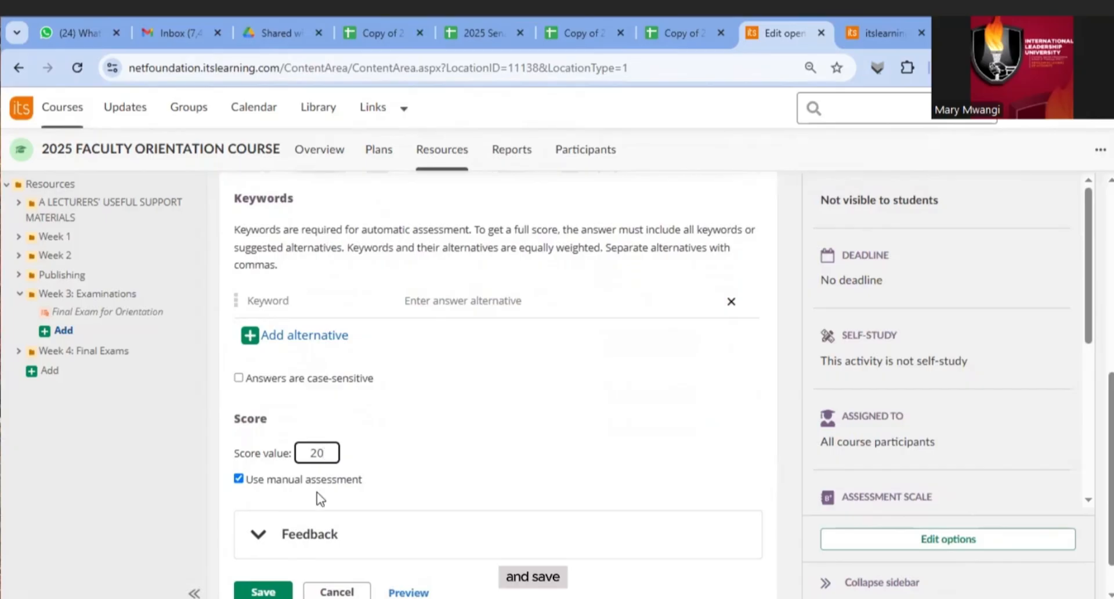
{"action": "left_click", "coordinate": [262, 591]}
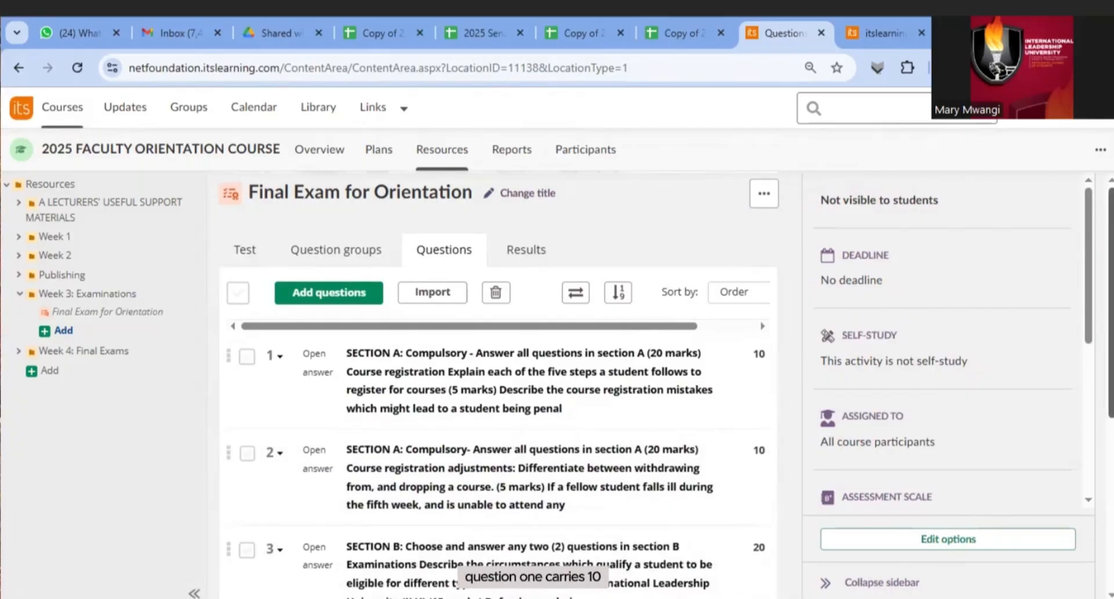
Review the full question list of the Final Exam for Orientation, checking the wording and score of each question
{"action": "scroll", "coordinate": [498, 383], "scroll_direction": "down", "scroll_amount": 2}
{"action": "scroll", "coordinate": [498, 383], "scroll_direction": "down", "scroll_amount": 2}
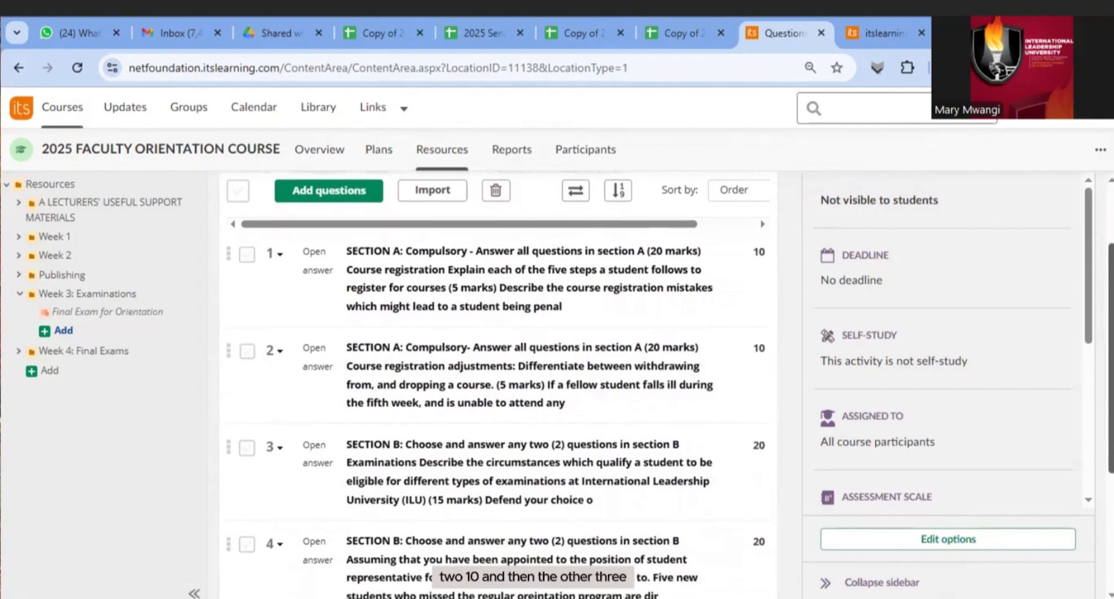
{"action": "scroll", "coordinate": [498, 383], "scroll_direction": "down", "scroll_amount": 2}
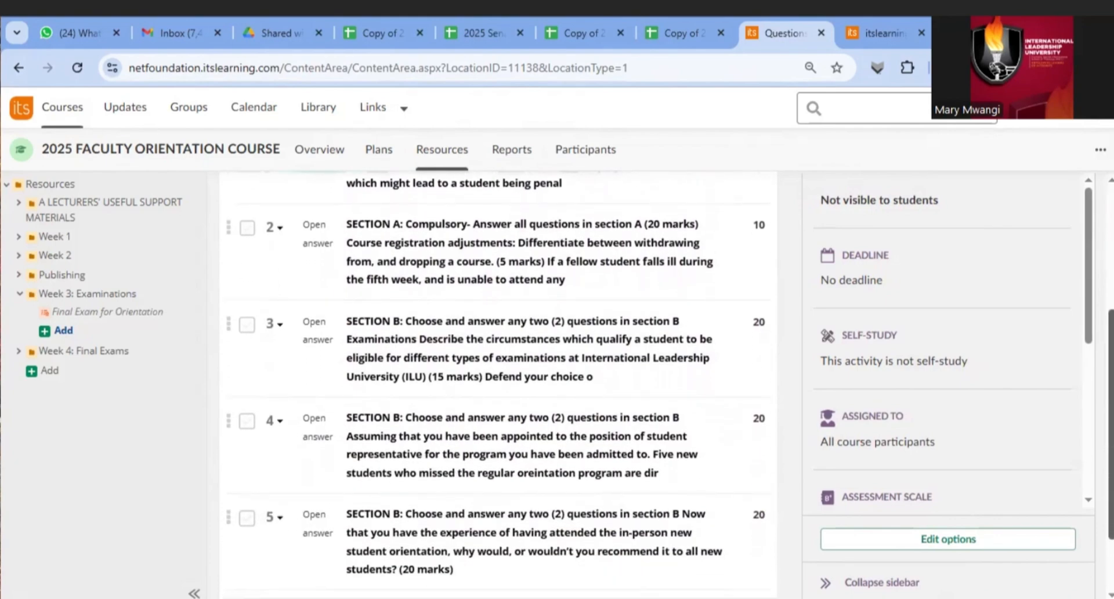
{"action": "scroll", "coordinate": [498, 371], "scroll_direction": "down", "scroll_amount": 1}
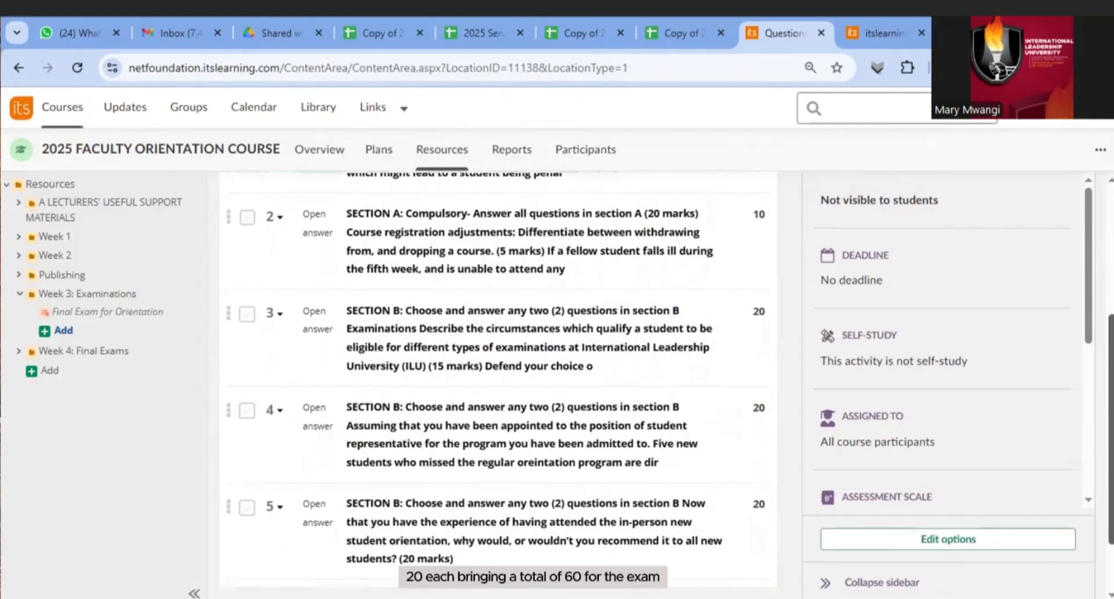
{"action": "scroll", "coordinate": [497, 377], "scroll_direction": "up", "scroll_amount": 1}
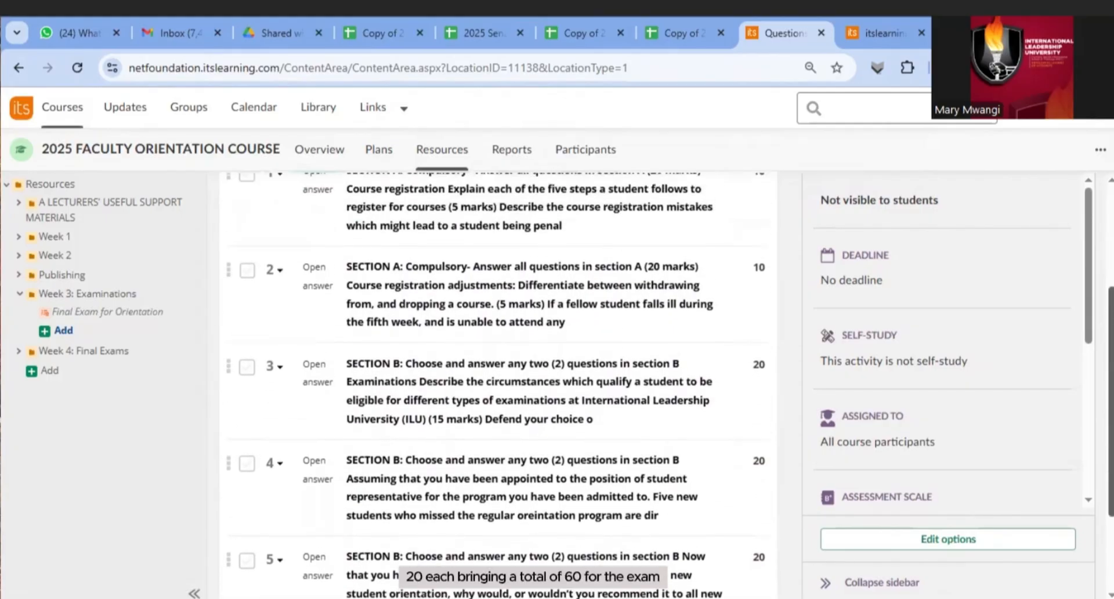
{"action": "scroll", "coordinate": [498, 377], "scroll_direction": "up", "scroll_amount": 2}
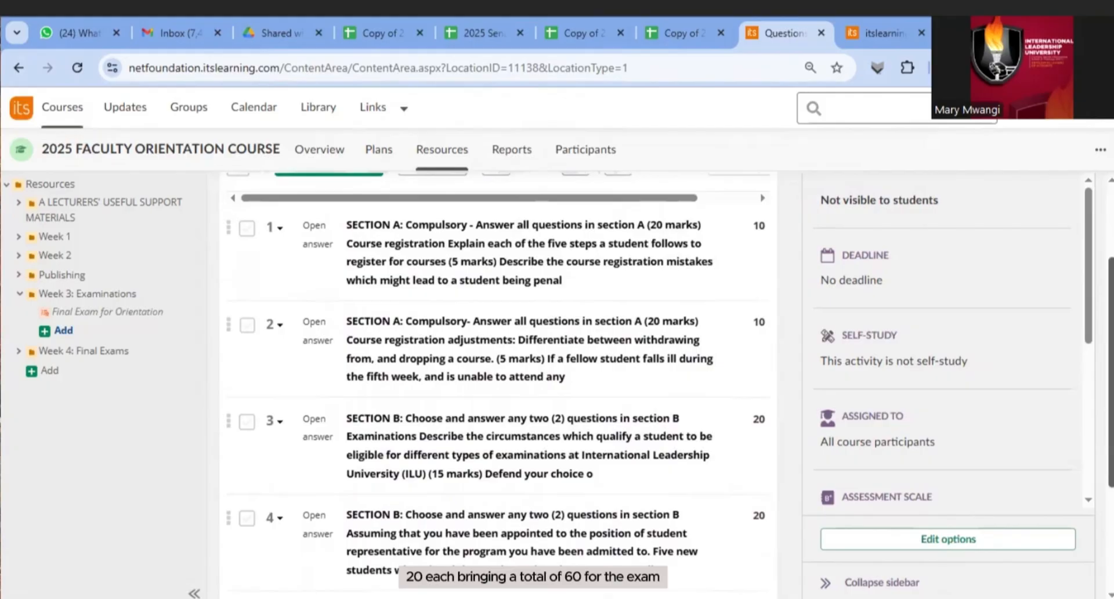
{"action": "scroll", "coordinate": [498, 377], "scroll_direction": "down", "scroll_amount": 1}
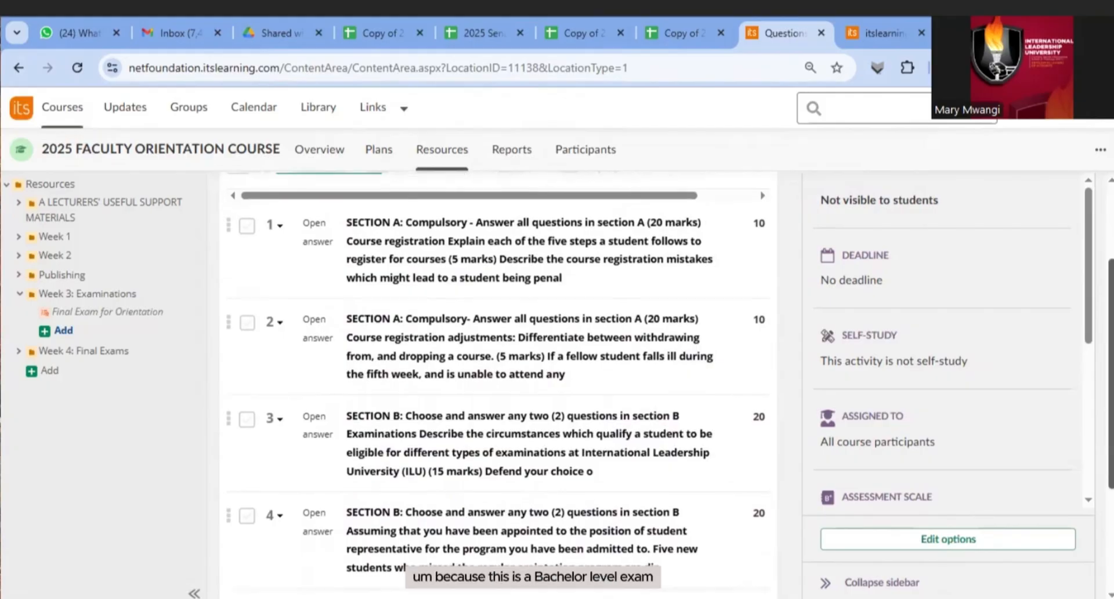
{"action": "scroll", "coordinate": [498, 377], "scroll_direction": "down", "scroll_amount": 2}
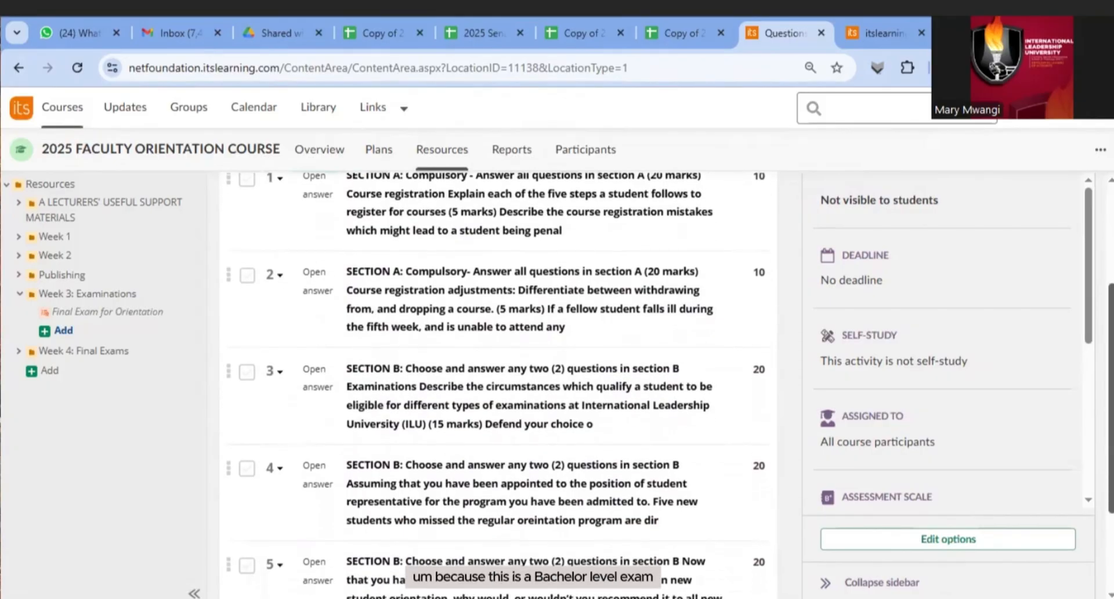
{"action": "scroll", "coordinate": [498, 377], "scroll_direction": "down", "scroll_amount": 1}
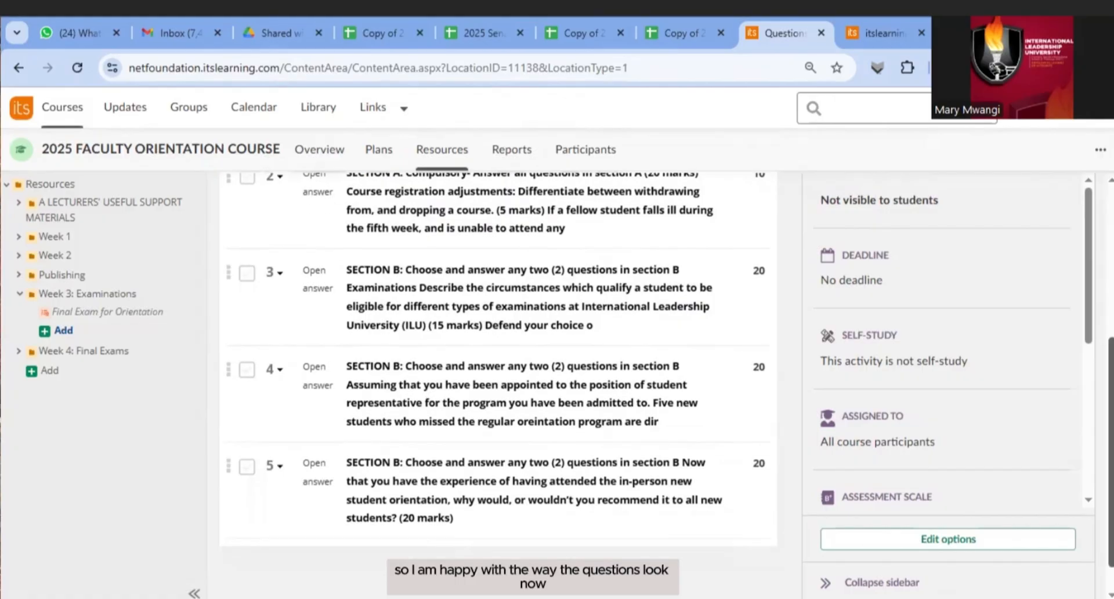
Set the test's question navigation to Free navigation and save the setting
{"action": "scroll", "coordinate": [498, 377], "scroll_direction": "up", "scroll_amount": 3}
{"action": "scroll", "coordinate": [1074, 383], "scroll_direction": "up", "scroll_amount": 2}
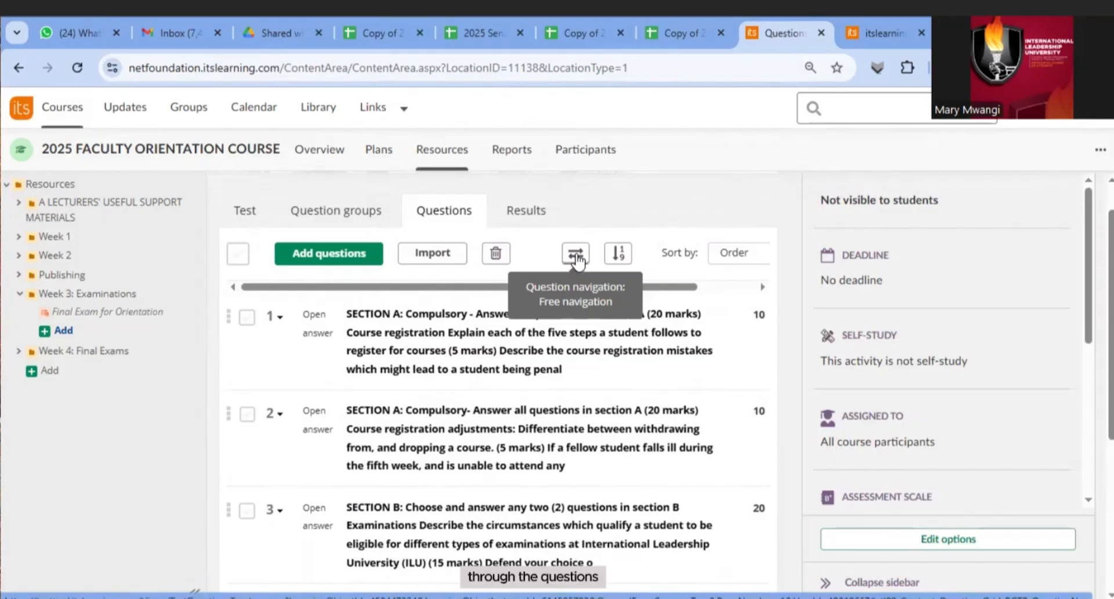
{"action": "left_click", "coordinate": [577, 260]}
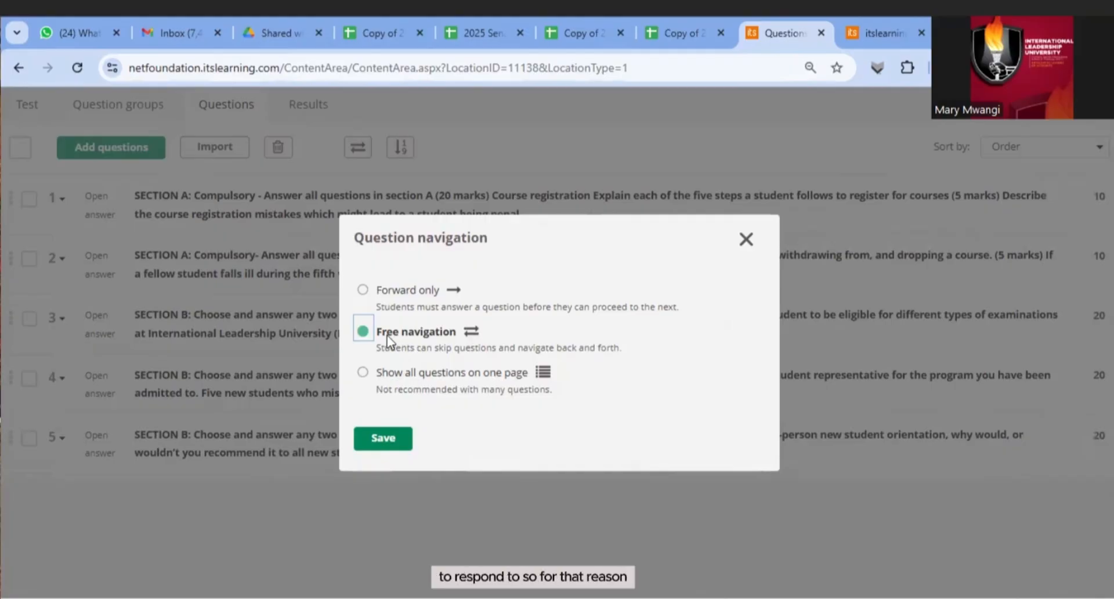
{"action": "left_click", "coordinate": [364, 333]}
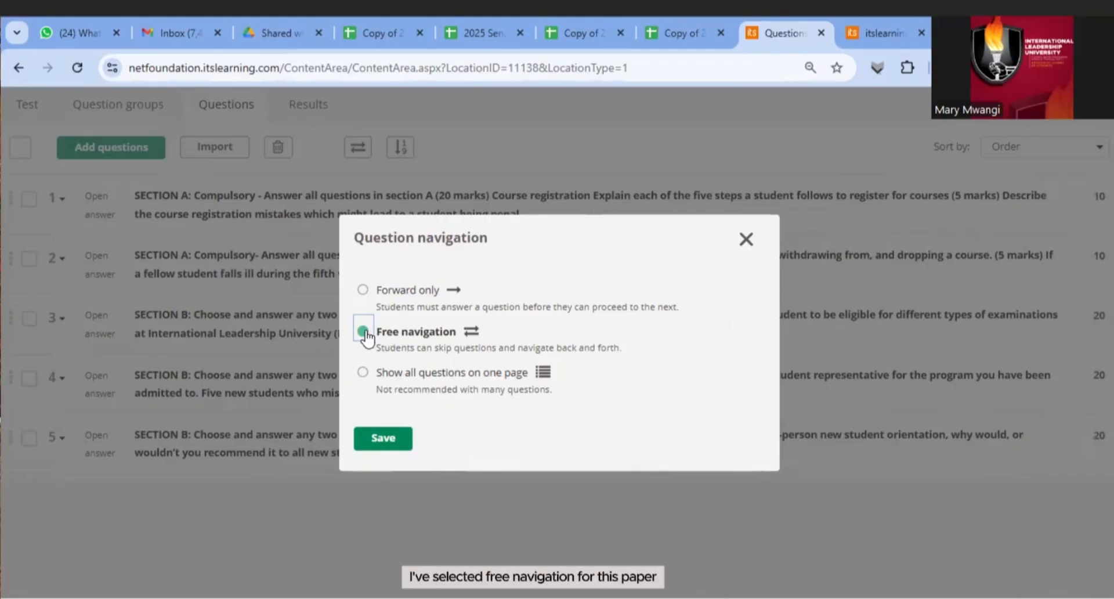
{"action": "left_click", "coordinate": [383, 440]}
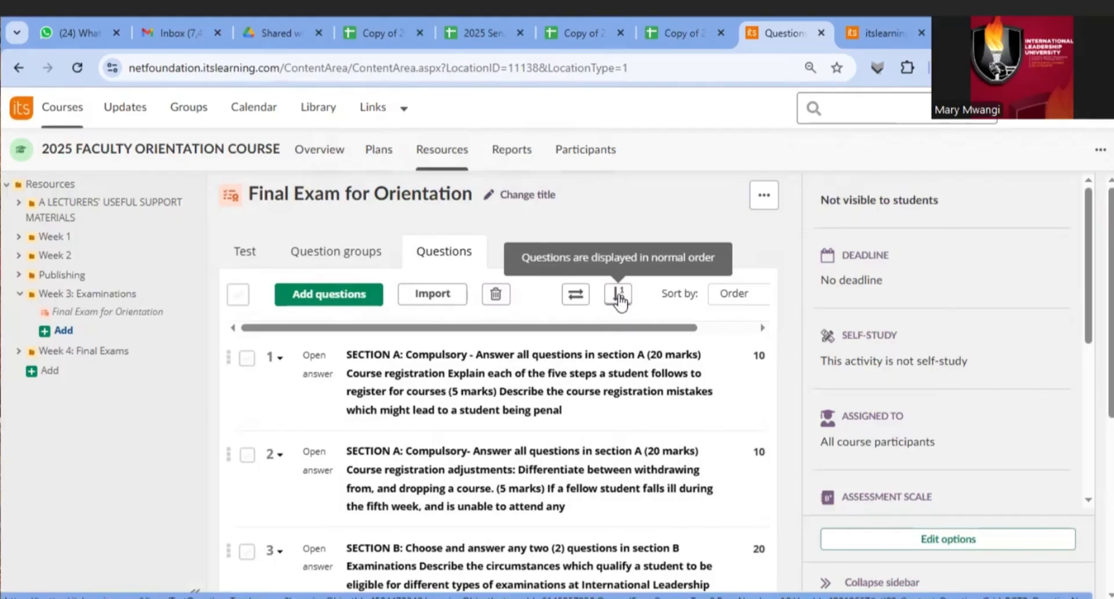
Set the test's question order to Random and save the setting
{"action": "left_click", "coordinate": [618, 296]}
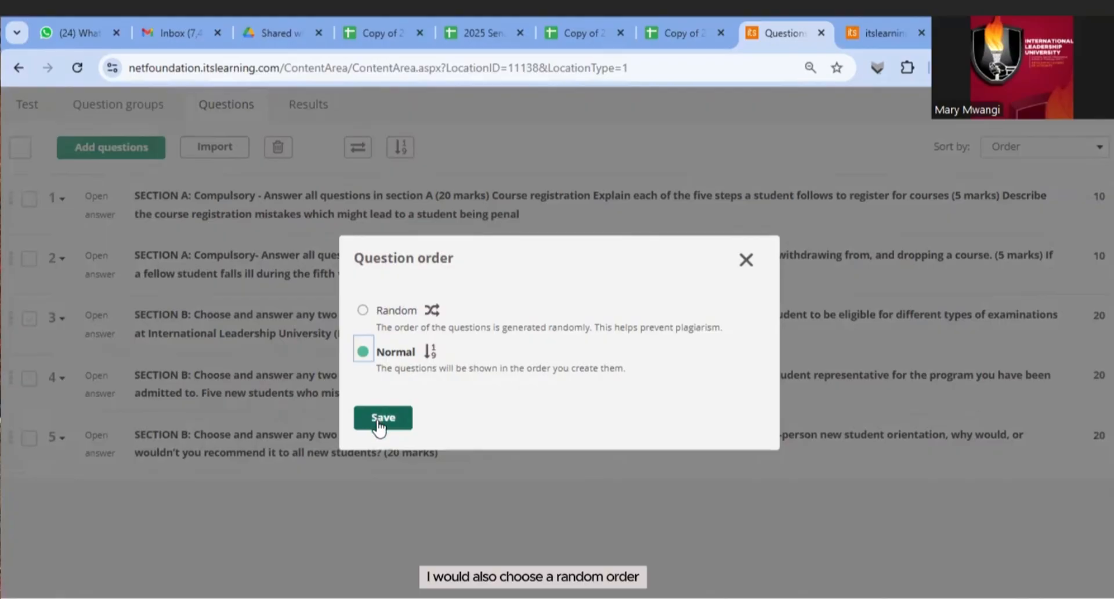
{"action": "left_click", "coordinate": [362, 312]}
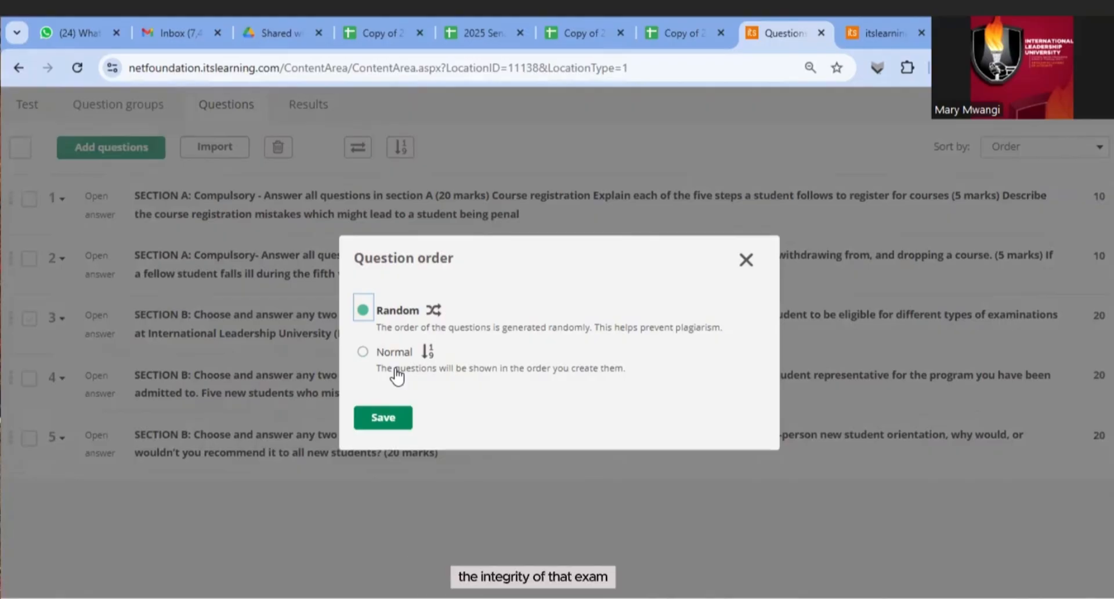
{"action": "left_click", "coordinate": [382, 419]}
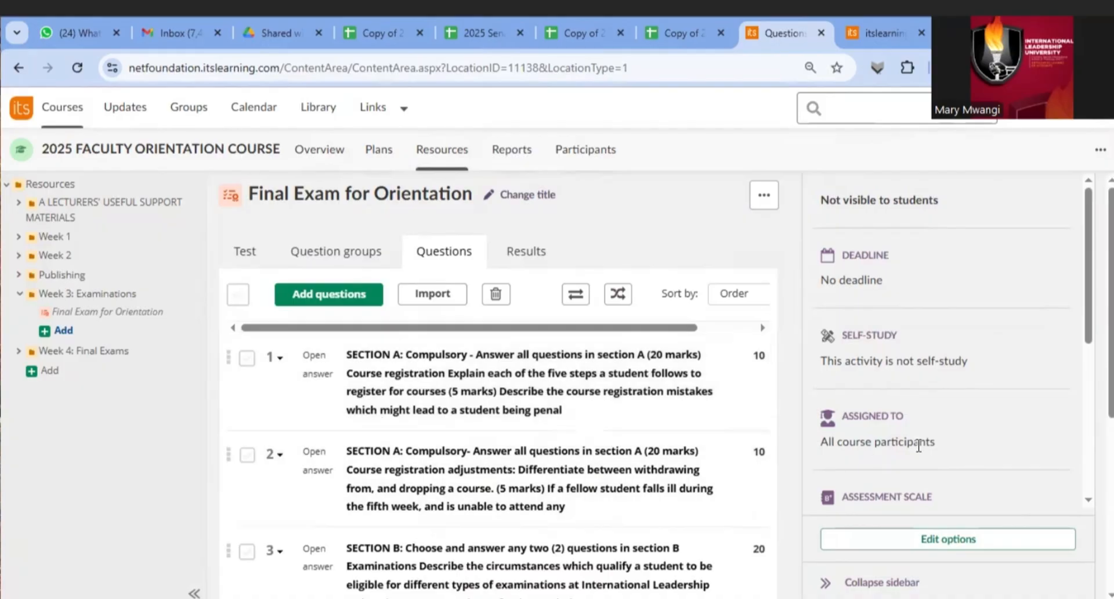
Edit the exam's options and add scheduled visibility starting on 17/11/2025 at 14:00
{"action": "left_click", "coordinate": [948, 541]}
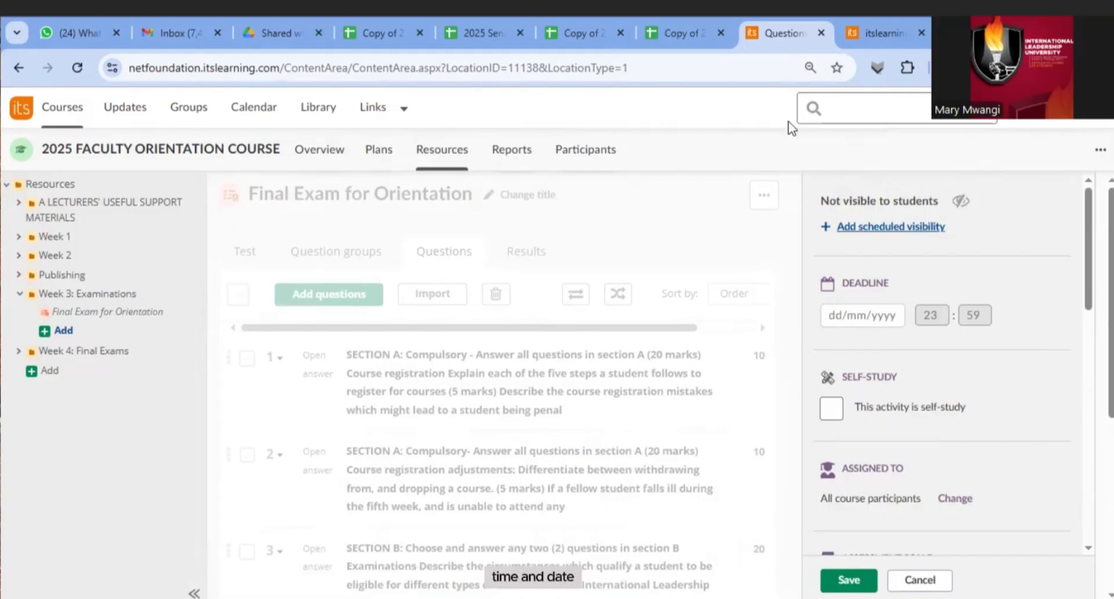
{"action": "left_click", "coordinate": [857, 231]}
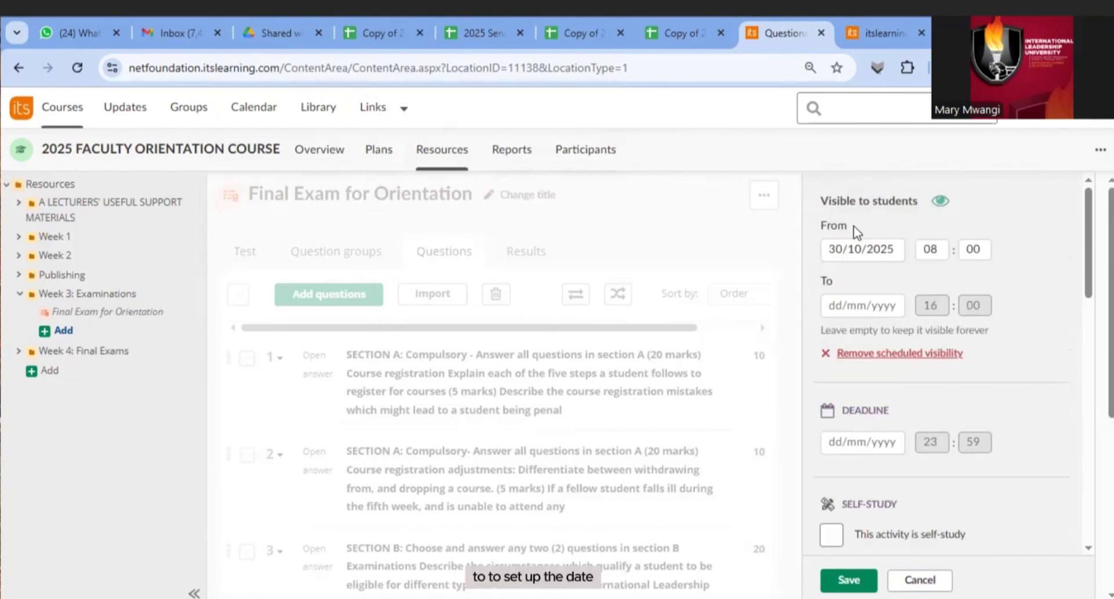
{"action": "left_click", "coordinate": [861, 250]}
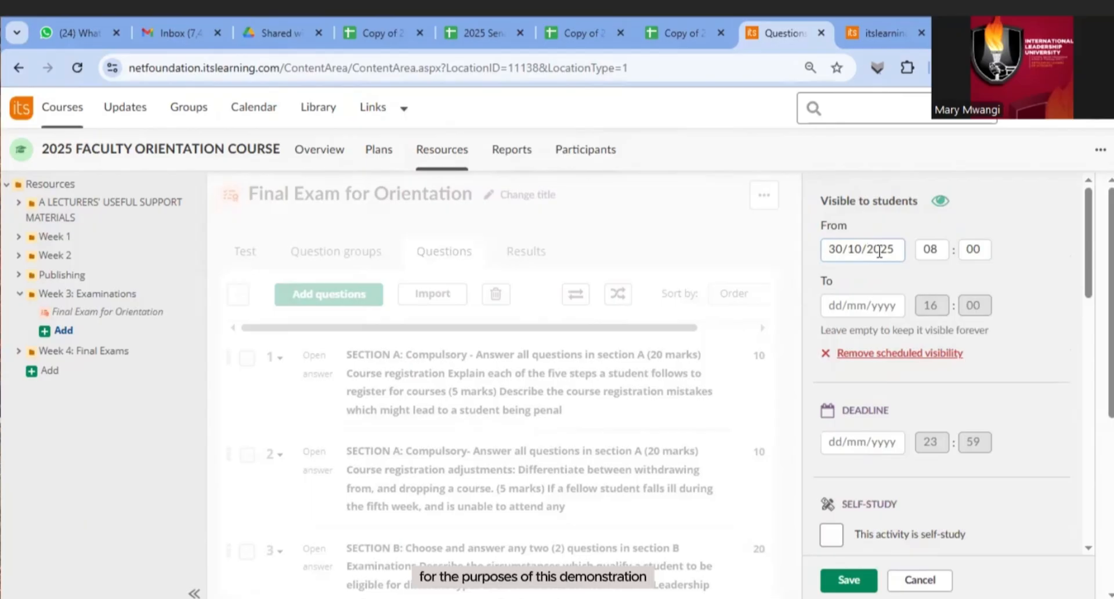
{"action": "left_click", "coordinate": [876, 250]}
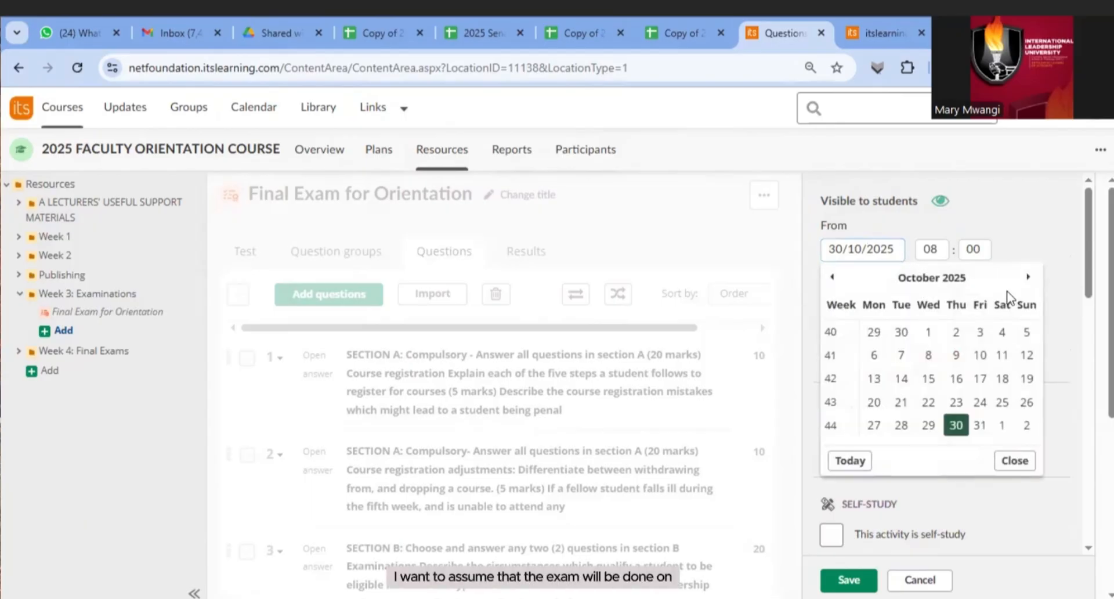
{"action": "left_click", "coordinate": [1027, 278]}
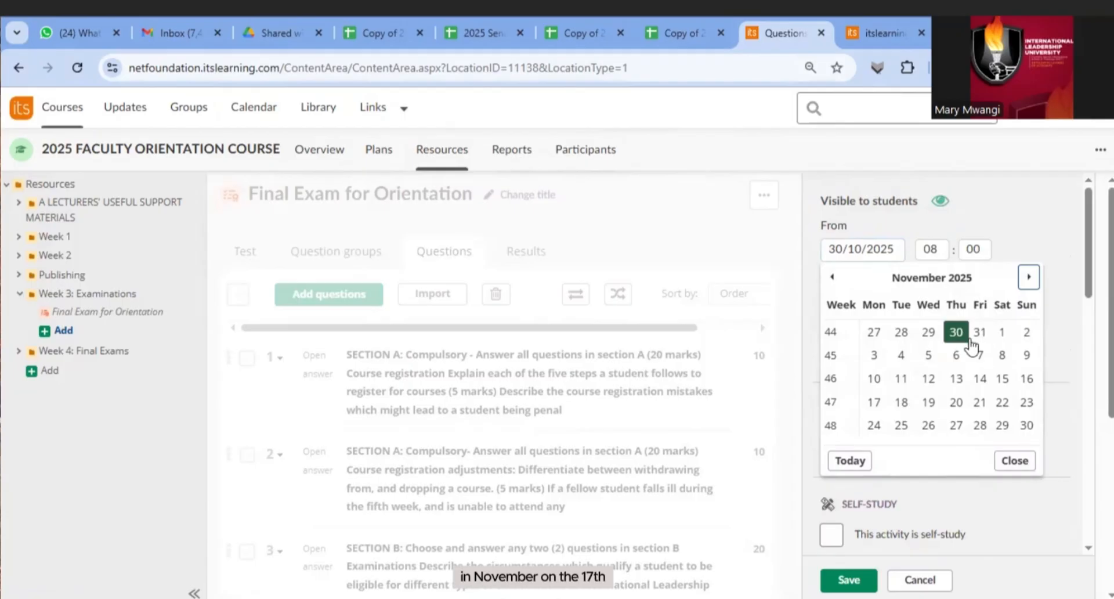
{"action": "left_click", "coordinate": [875, 407]}
{"action": "left_click", "coordinate": [875, 406]}
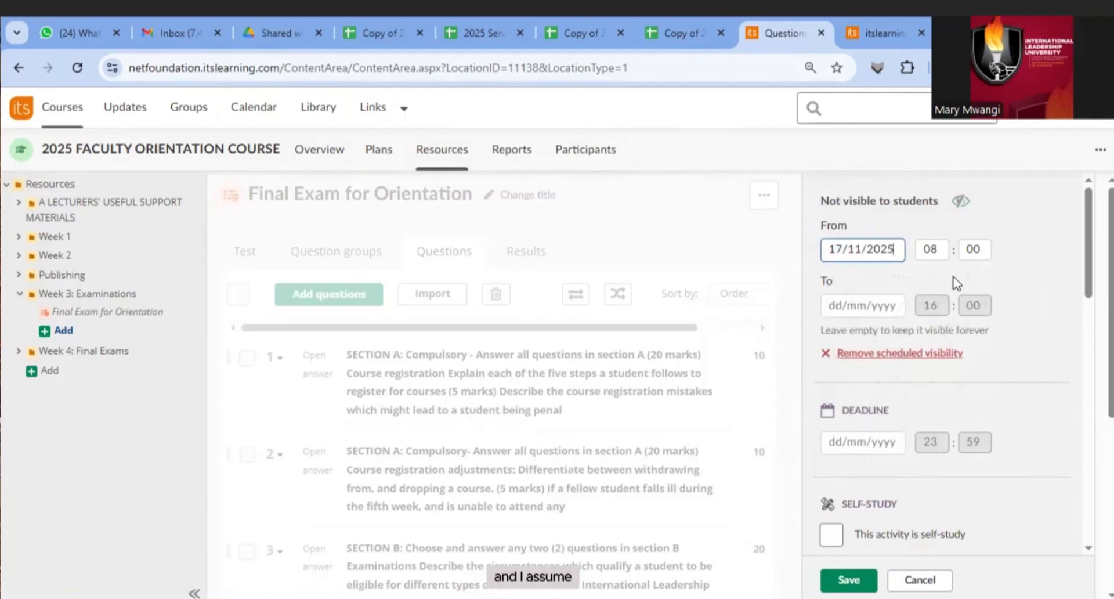
{"action": "left_click", "coordinate": [931, 250]}
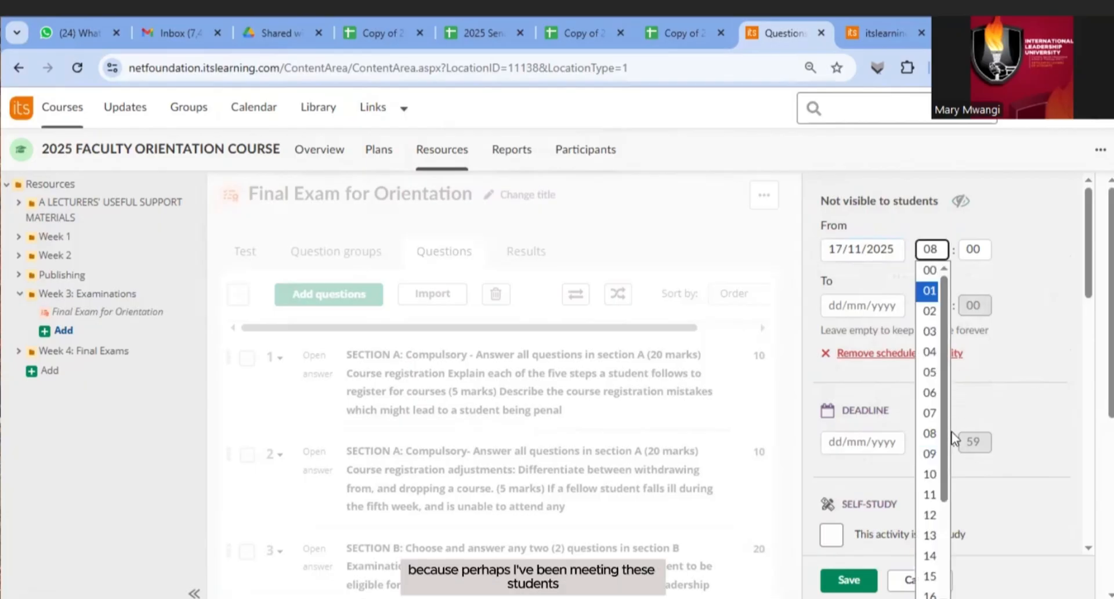
{"action": "left_click", "coordinate": [930, 556]}
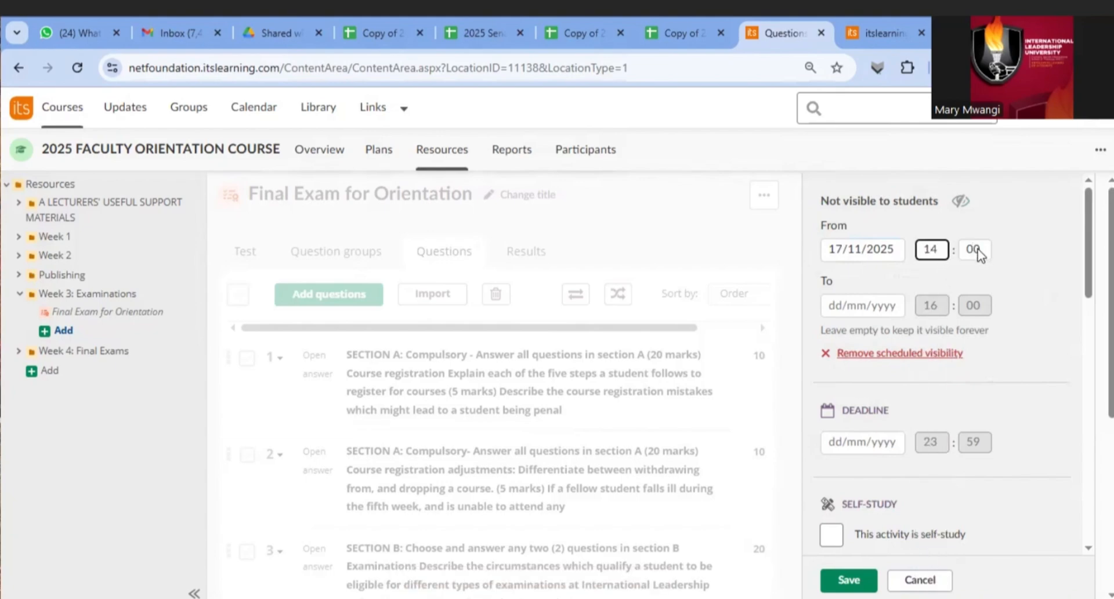
Set the end of the exam's scheduled visibility to 17/11/2025 at 16:30
{"action": "left_click", "coordinate": [848, 307]}
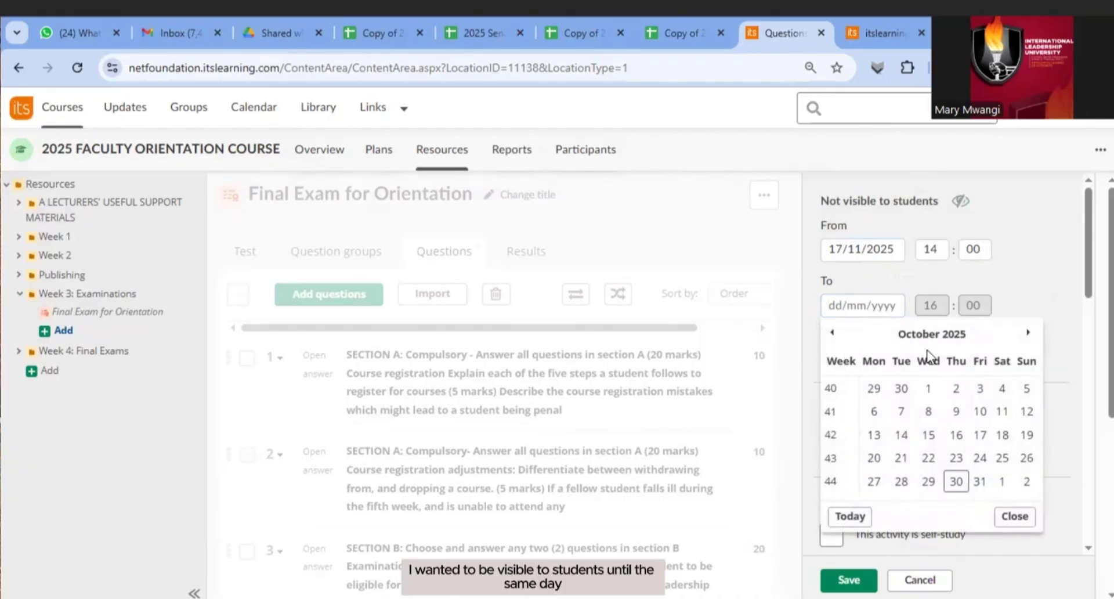
{"action": "left_click", "coordinate": [1030, 336]}
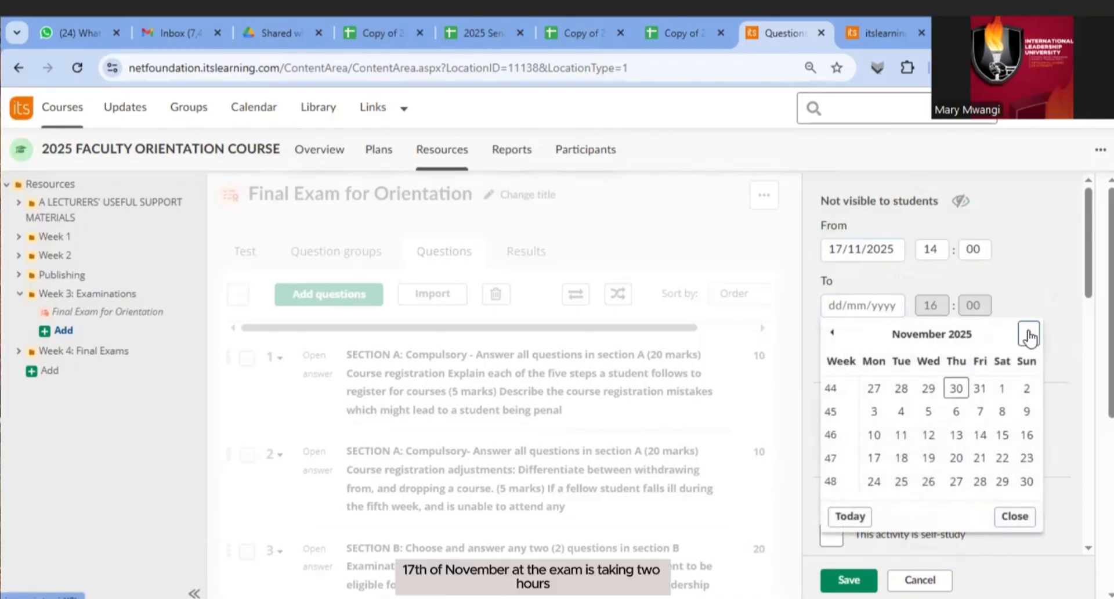
{"action": "left_click", "coordinate": [875, 459]}
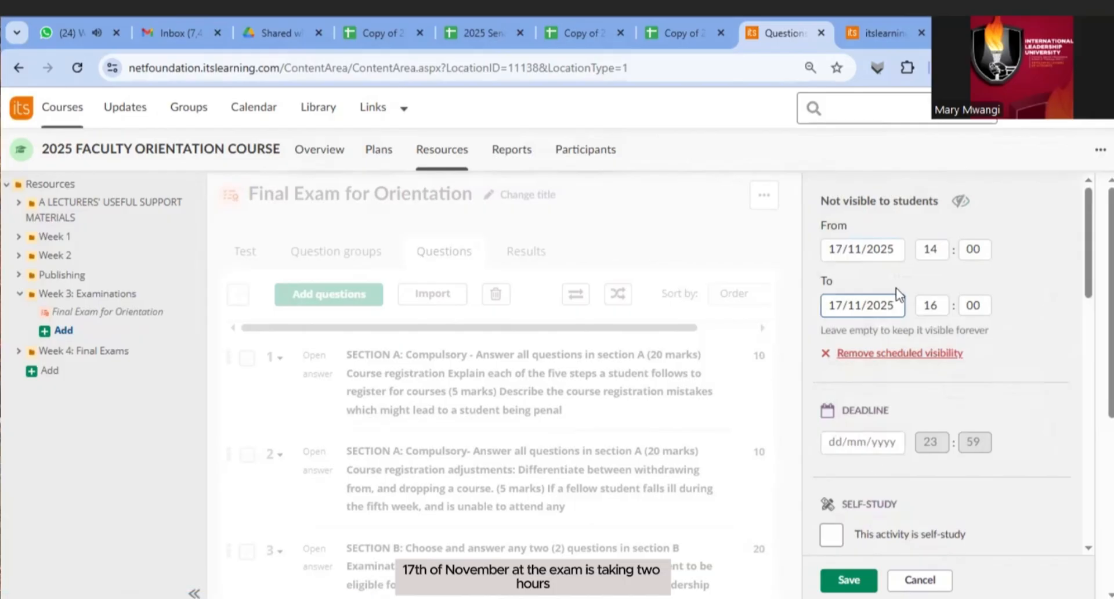
{"action": "left_click", "coordinate": [940, 305]}
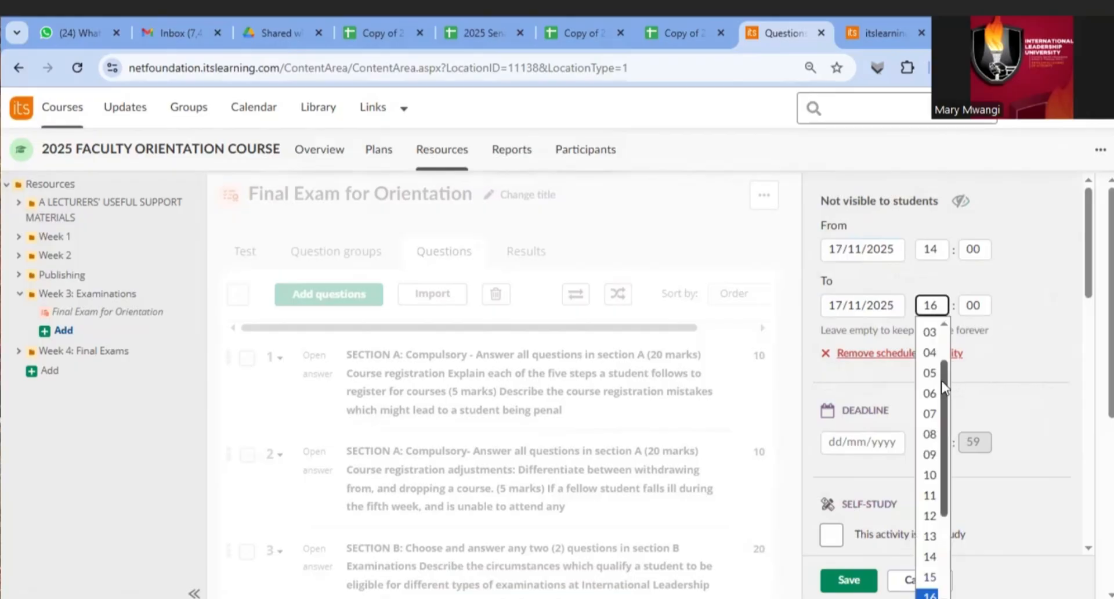
{"action": "left_click", "coordinate": [979, 306]}
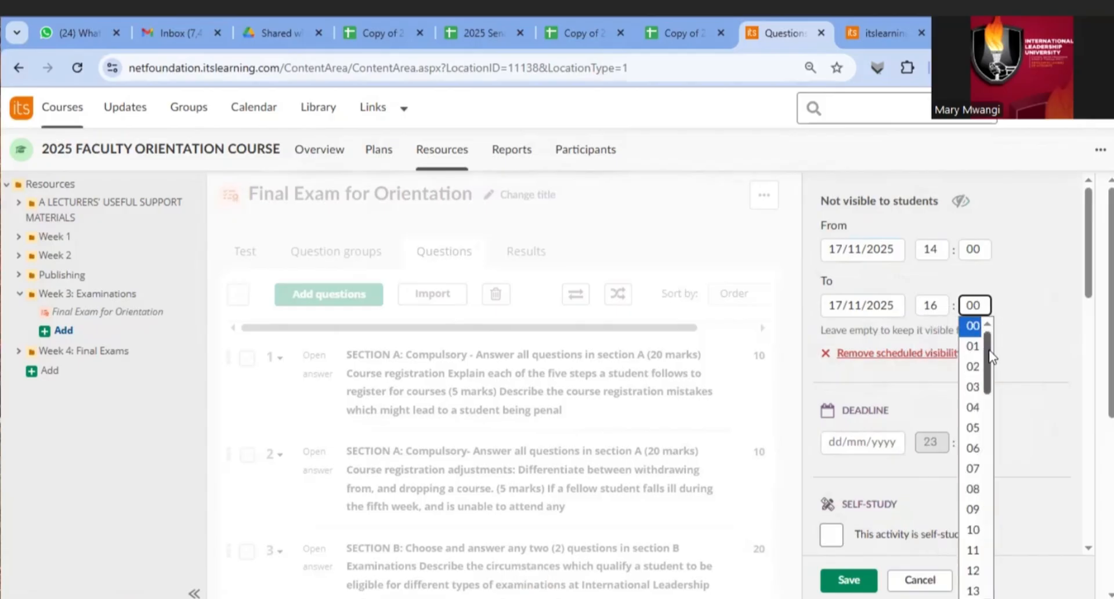
{"action": "left_click_drag", "start_coordinate": [989, 390], "coordinate": [989, 491]}
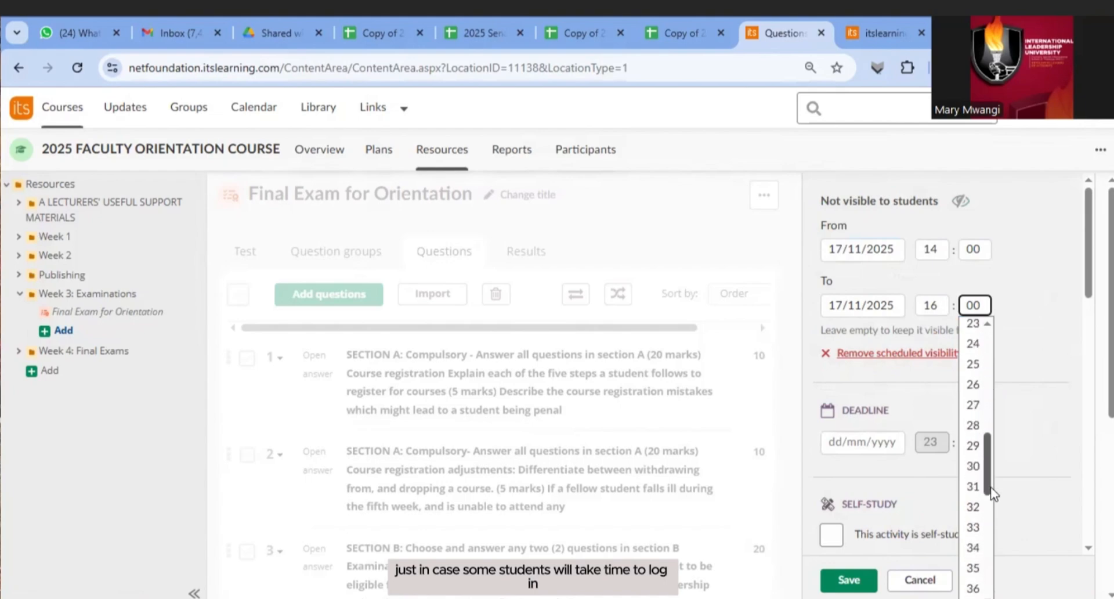
{"action": "left_click", "coordinate": [970, 463]}
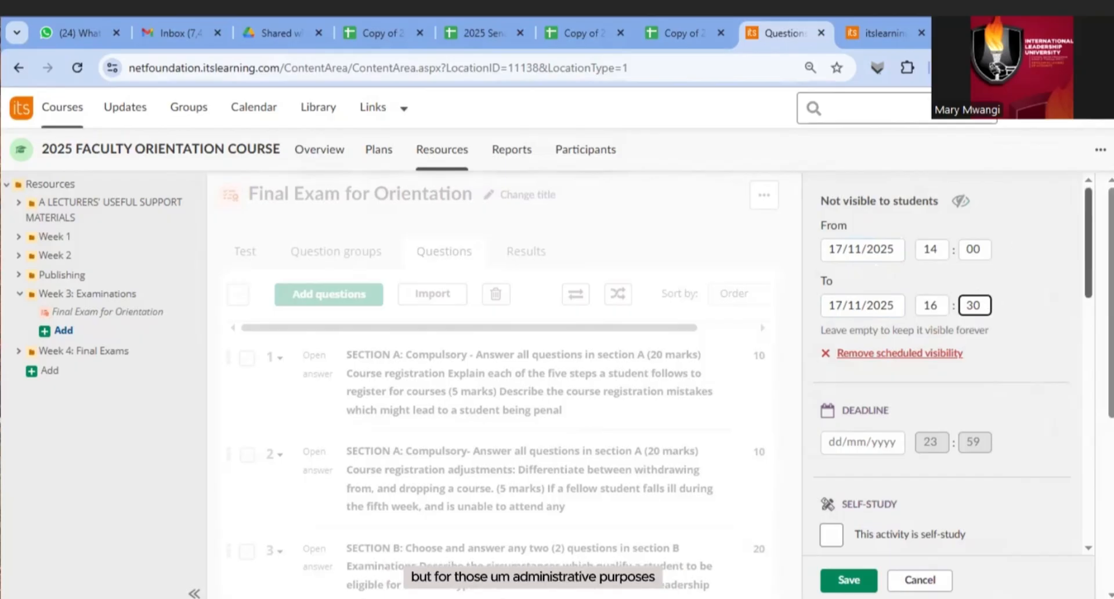
Set the exam's deadline to 17/11/2025 at 16:20
{"action": "scroll", "coordinate": [946, 366], "scroll_direction": "down", "scroll_amount": 2}
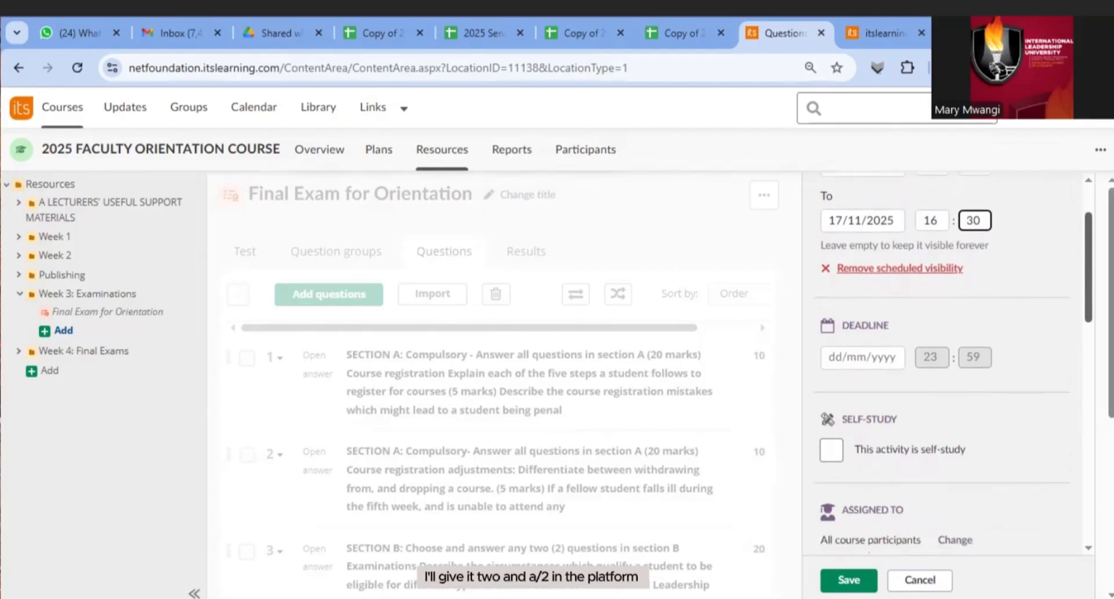
{"action": "left_click_drag", "start_coordinate": [1088, 271], "coordinate": [1089, 274]}
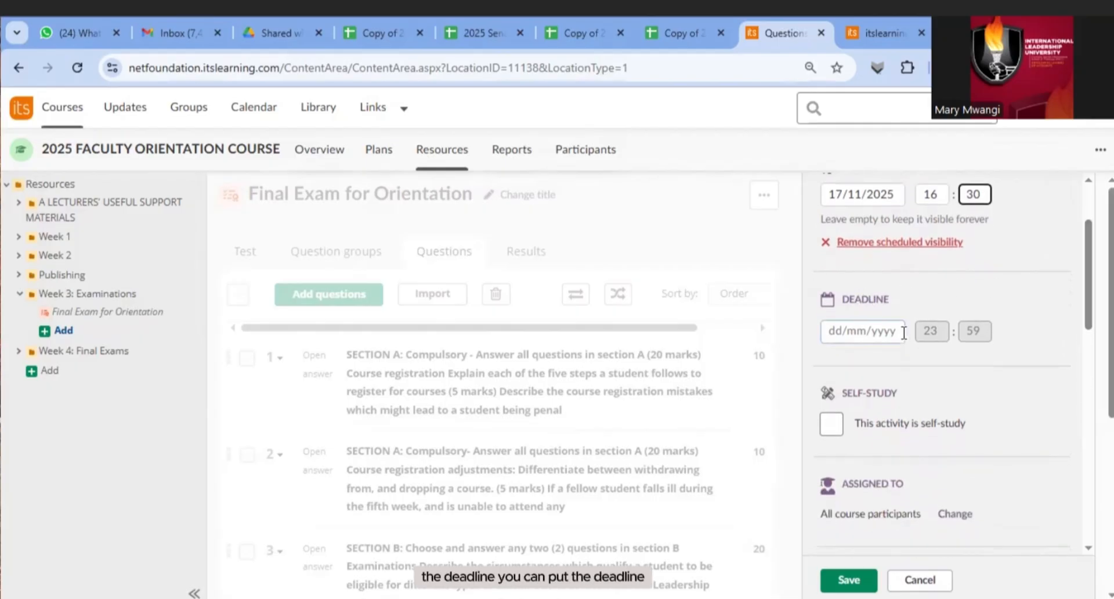
{"action": "left_click", "coordinate": [875, 327]}
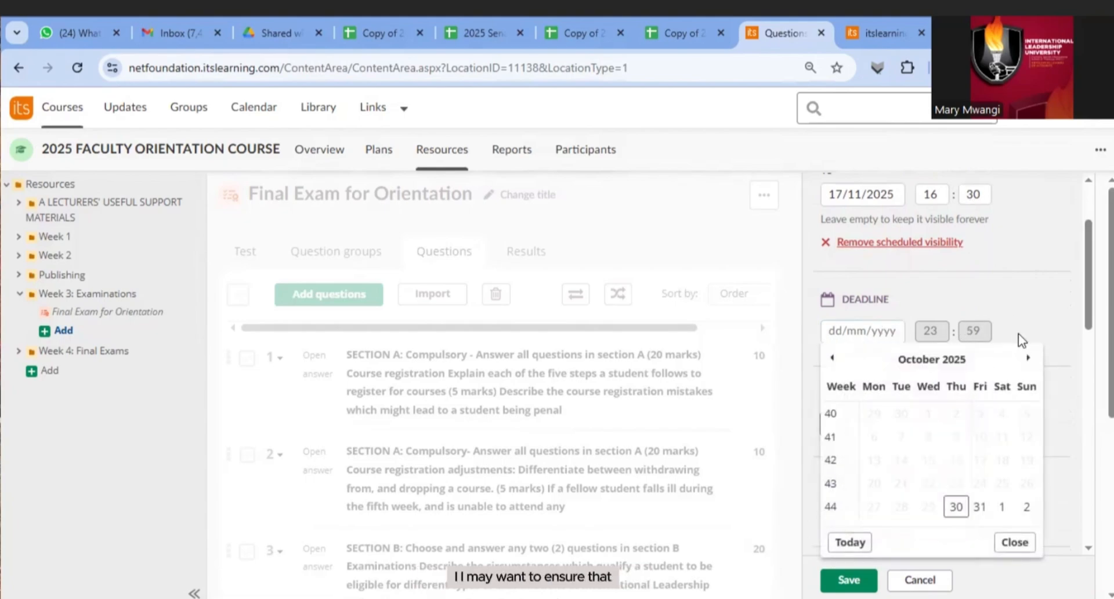
{"action": "left_click", "coordinate": [1029, 360]}
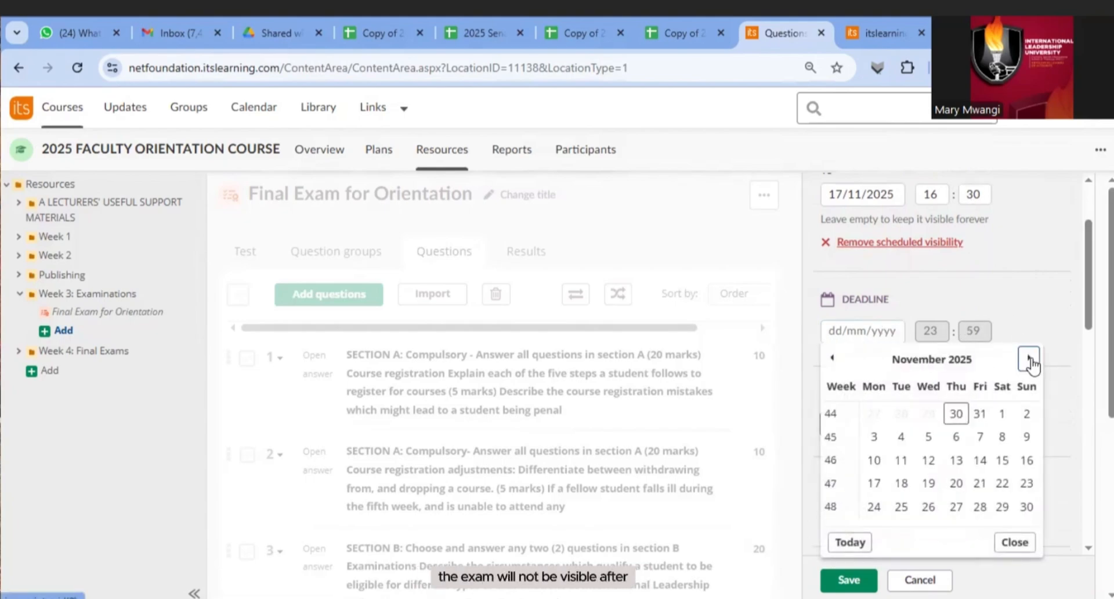
{"action": "left_click", "coordinate": [875, 483]}
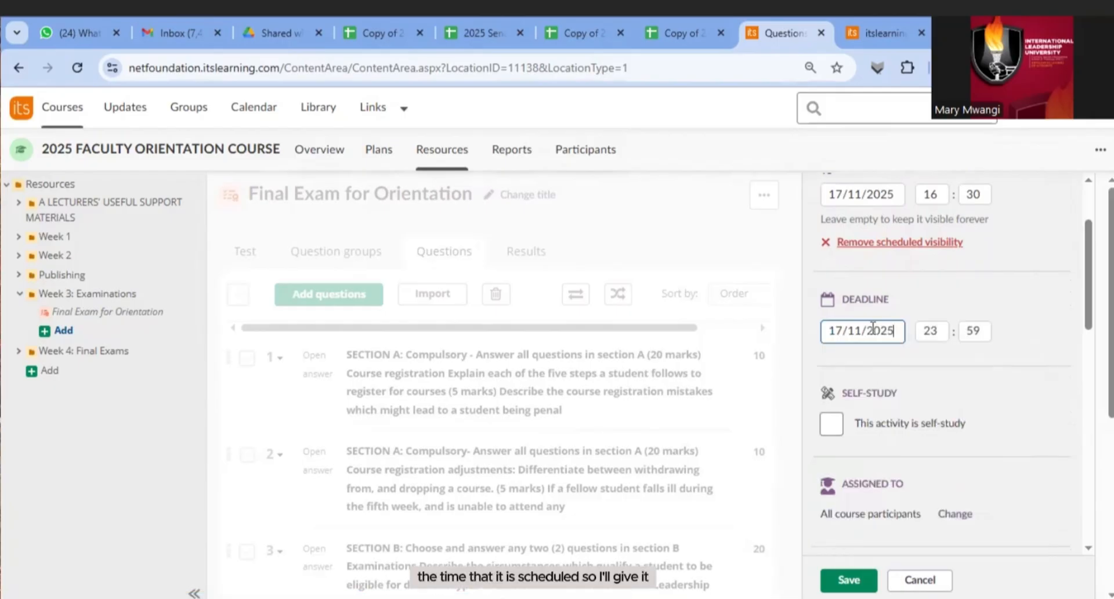
{"action": "left_click", "coordinate": [936, 335]}
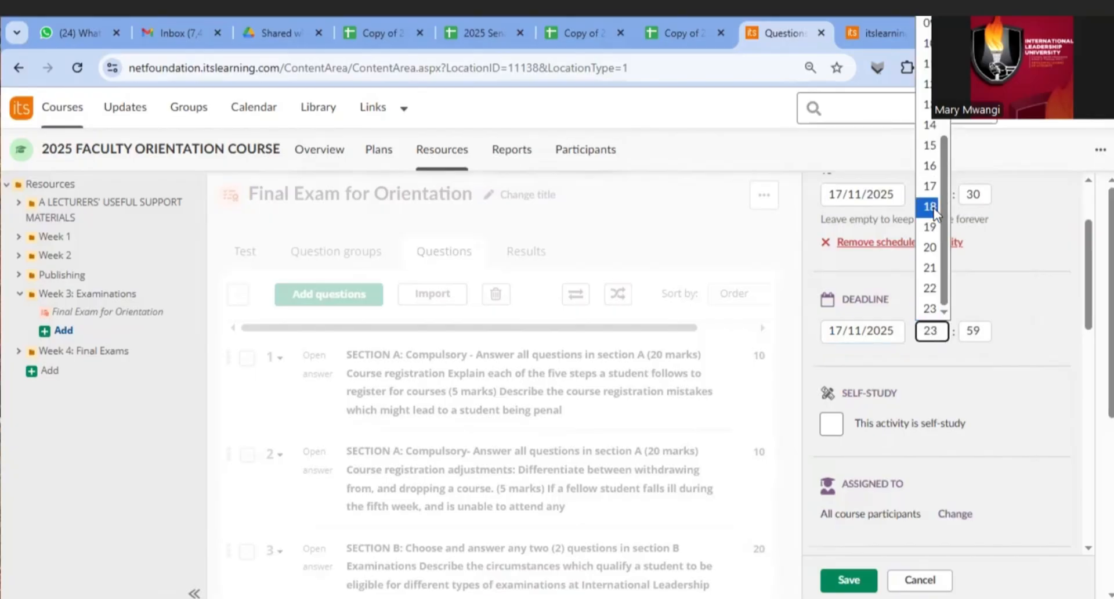
{"action": "left_click", "coordinate": [930, 166]}
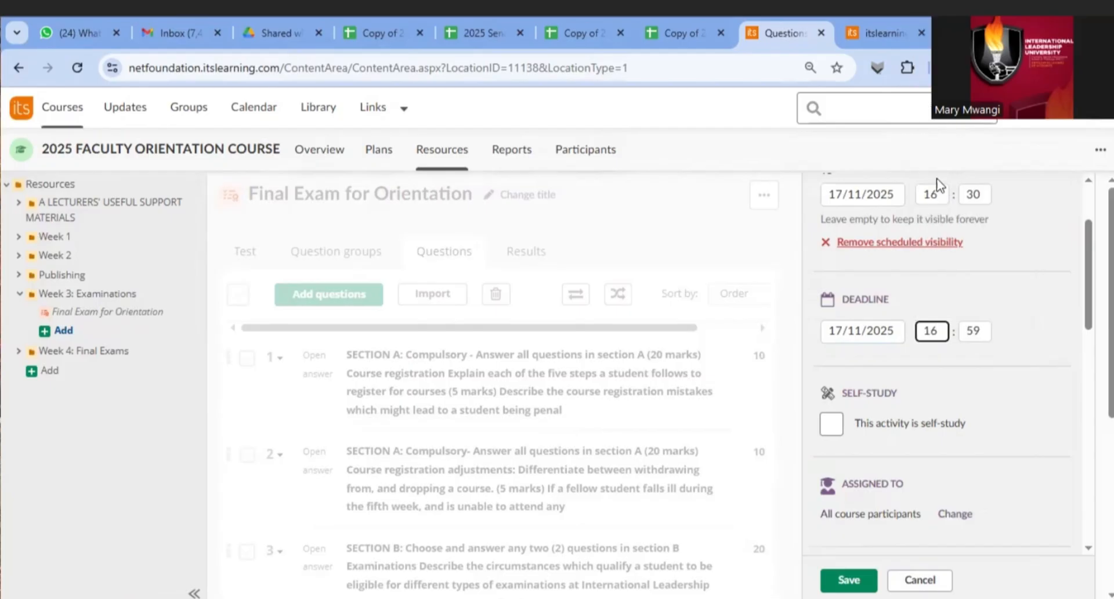
{"action": "left_click", "coordinate": [981, 339]}
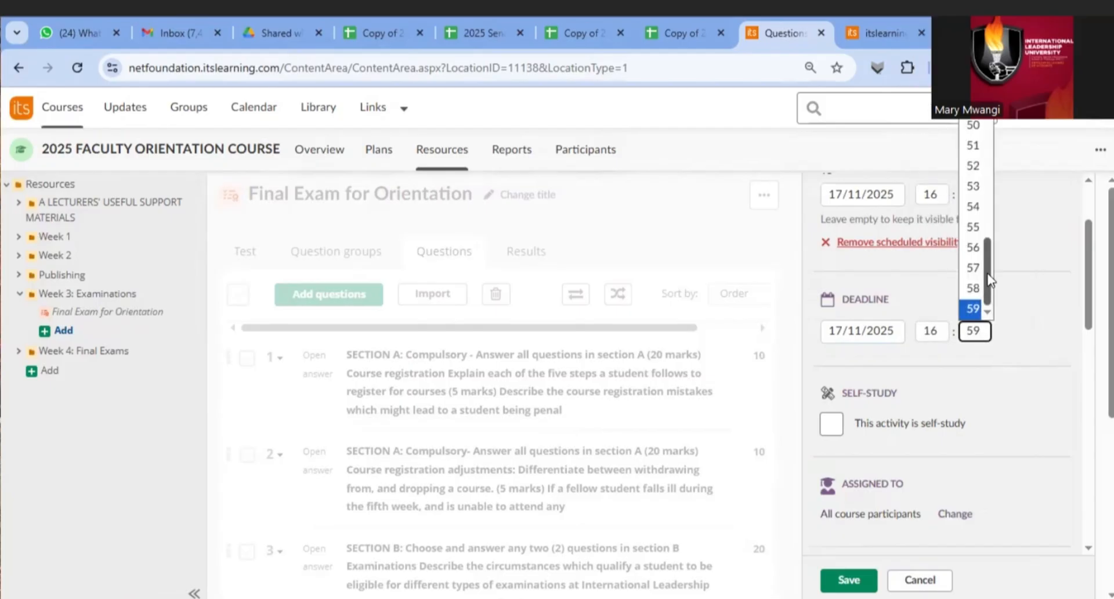
{"action": "scroll", "coordinate": [983, 253], "scroll_direction": "up", "scroll_amount": 1}
{"action": "left_click_drag", "start_coordinate": [983, 253], "coordinate": [977, 156]}
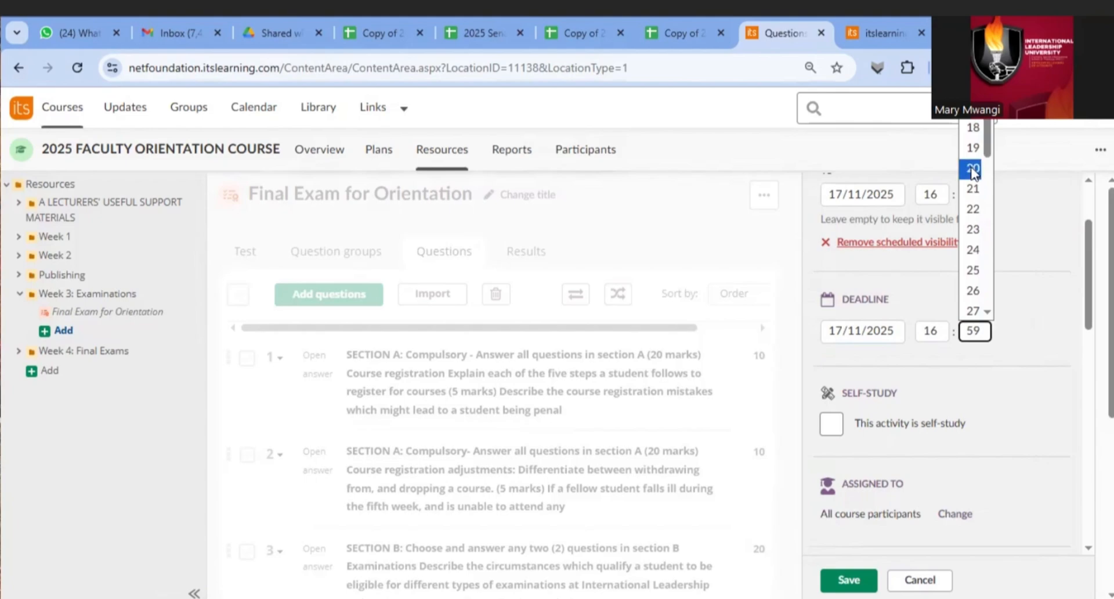
{"action": "left_click", "coordinate": [973, 169]}
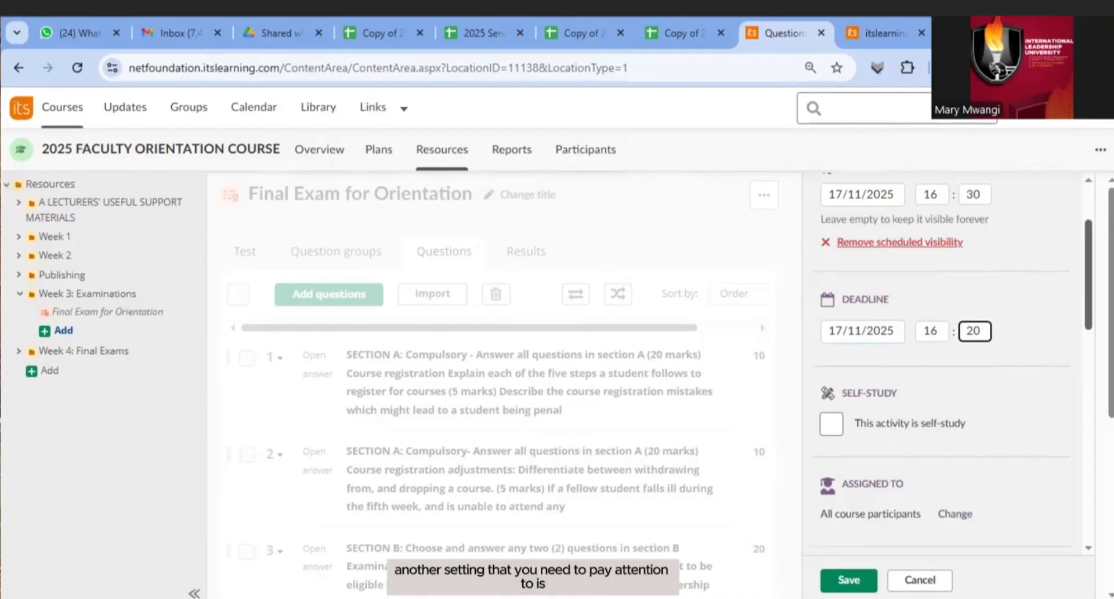
View the participants the exam can be assigned to, and cancel without changing the assignment
{"action": "scroll", "coordinate": [946, 362], "scroll_direction": "down", "scroll_amount": 2}
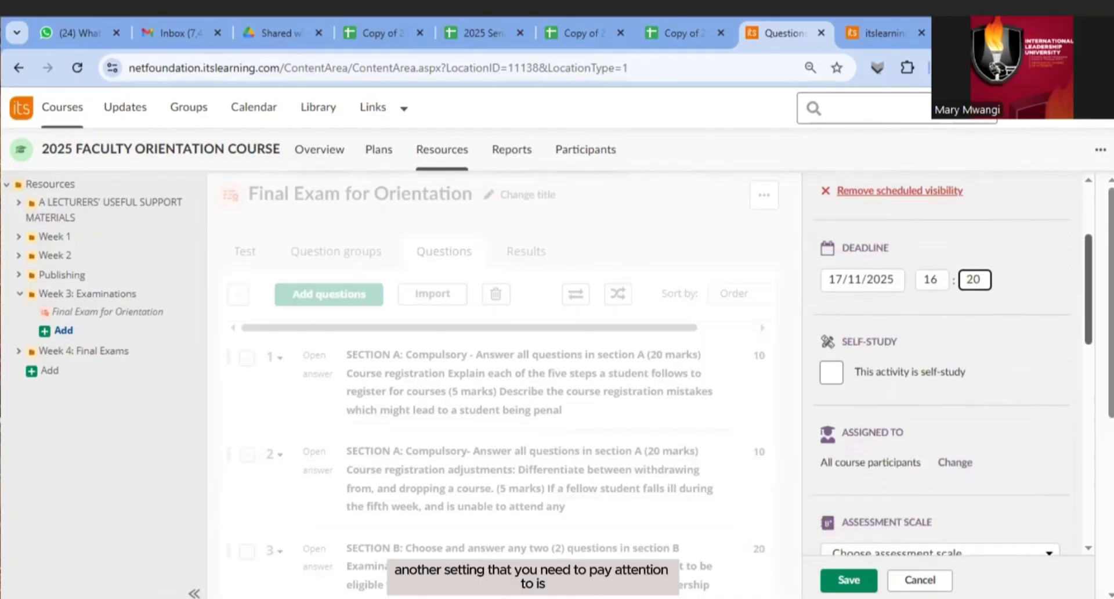
{"action": "scroll", "coordinate": [946, 363], "scroll_direction": "down", "scroll_amount": 2}
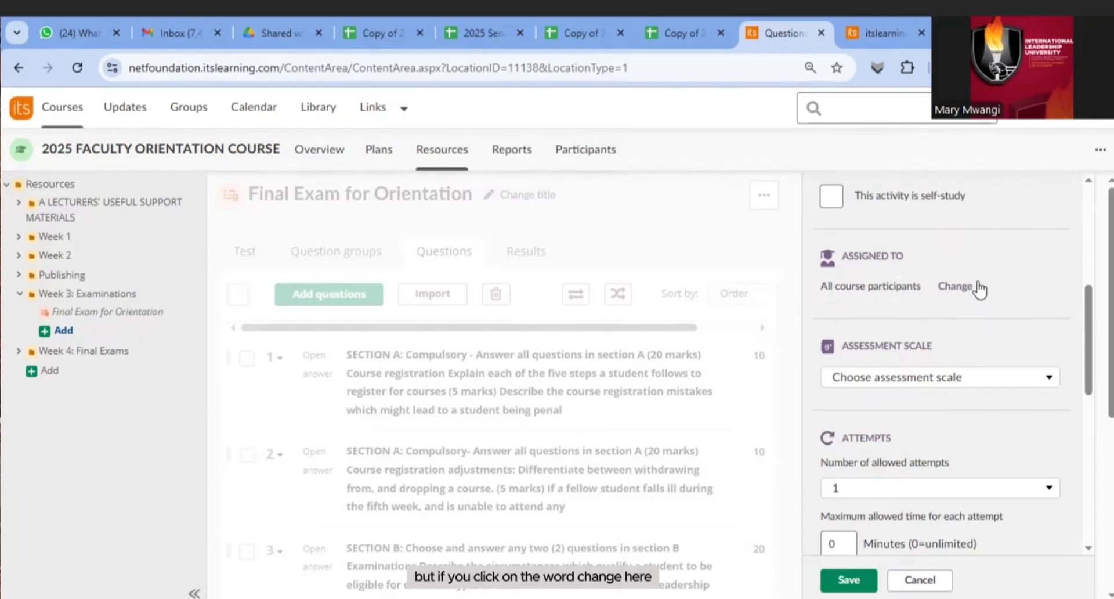
{"action": "left_click", "coordinate": [961, 287]}
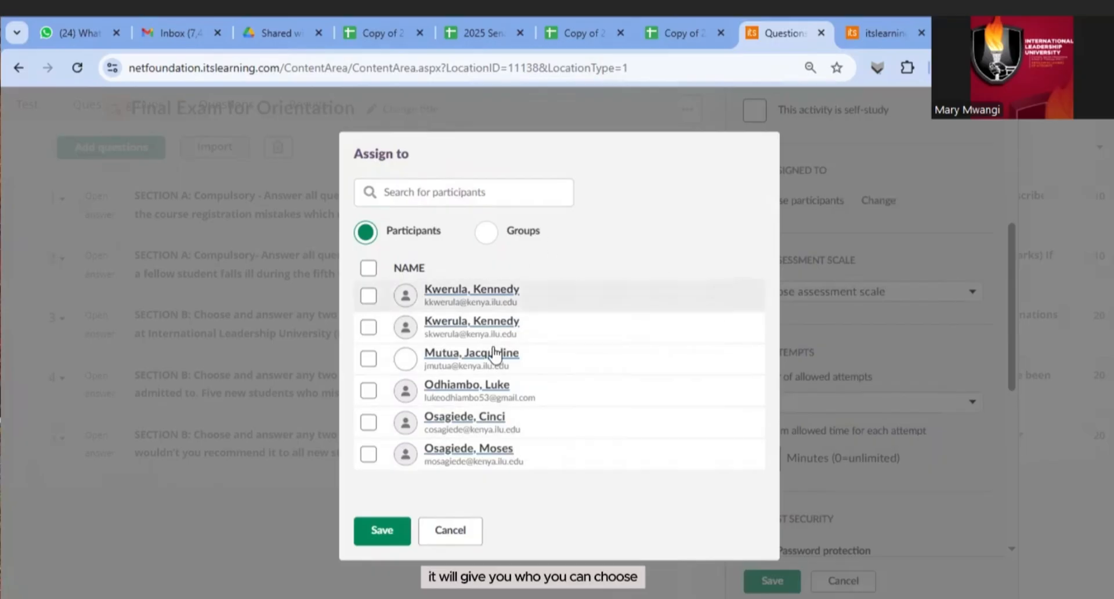
{"action": "left_click", "coordinate": [455, 528]}
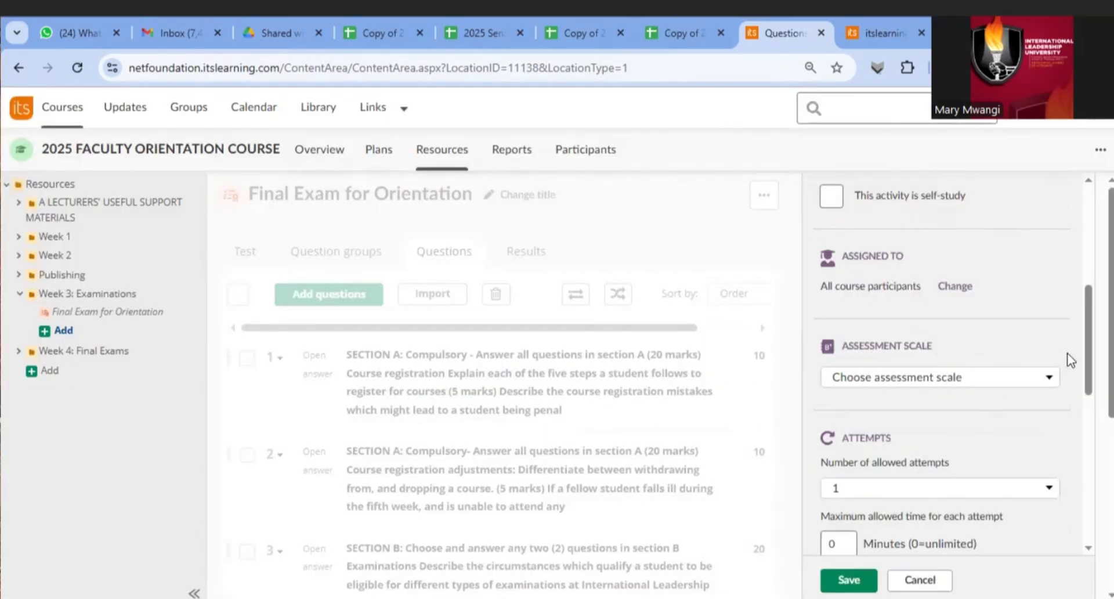
Set the exam's assessment scale to Score with a maximum score of 60
{"action": "left_click", "coordinate": [1050, 378]}
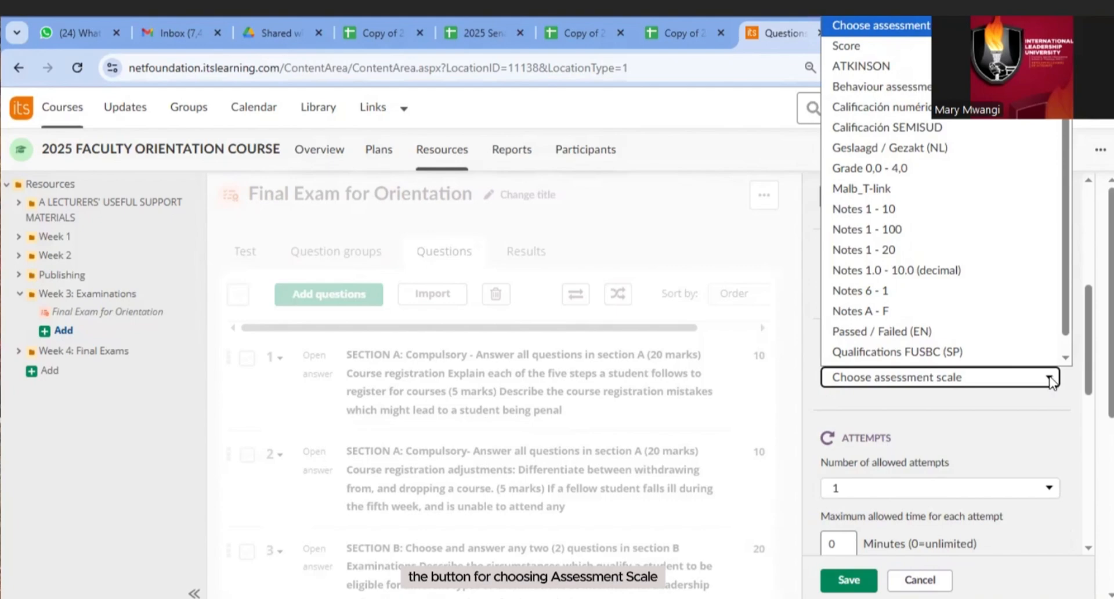
{"action": "scroll", "coordinate": [1062, 296], "scroll_direction": "down", "scroll_amount": 1}
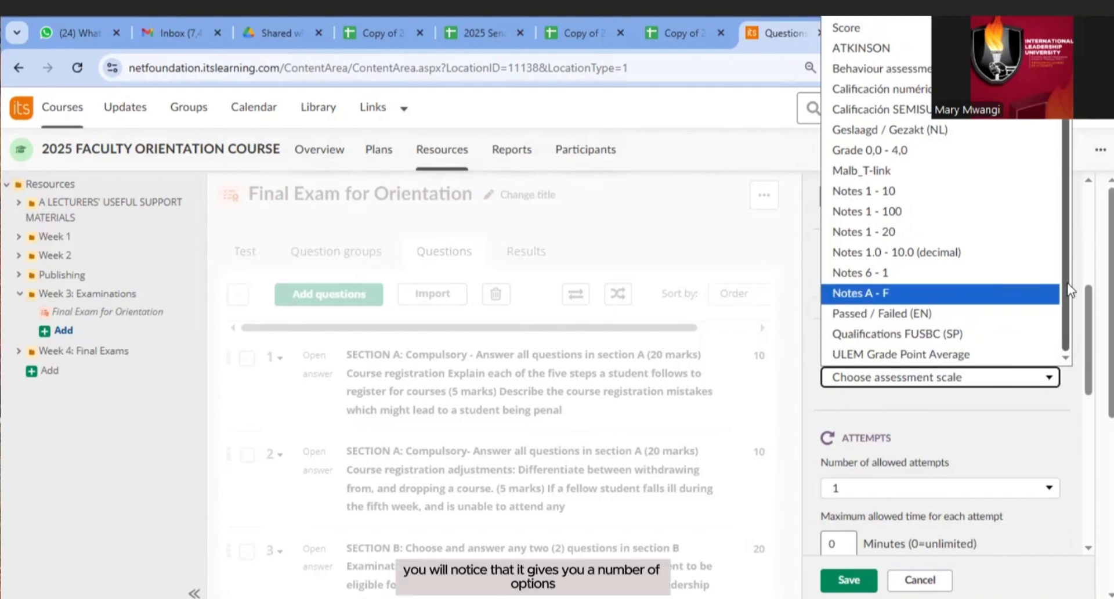
{"action": "scroll", "coordinate": [1059, 265], "scroll_direction": "up", "scroll_amount": 1}
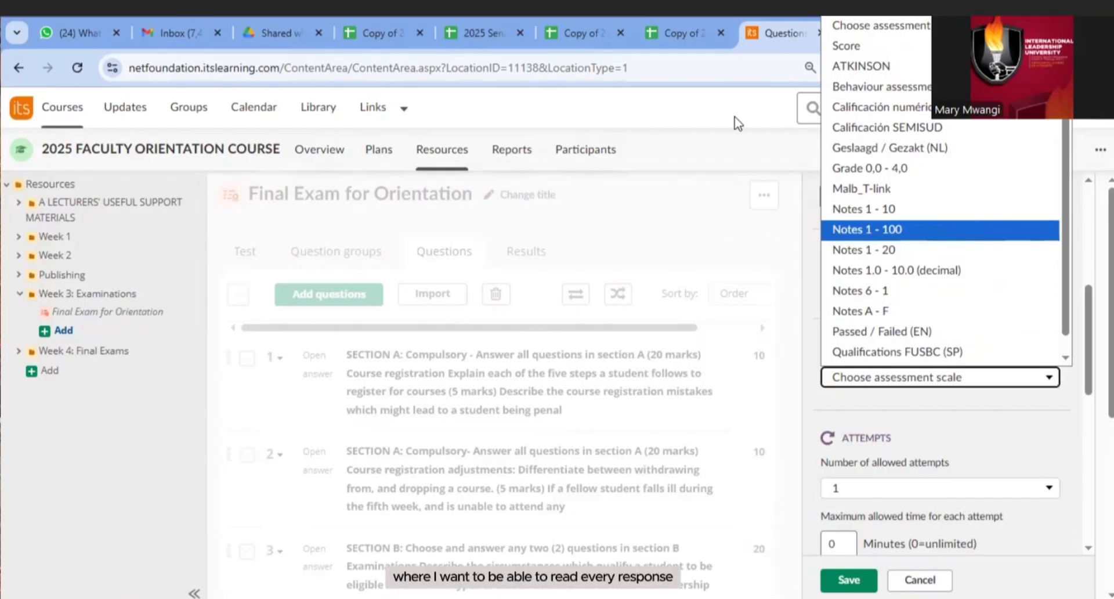
{"action": "left_click", "coordinate": [851, 47]}
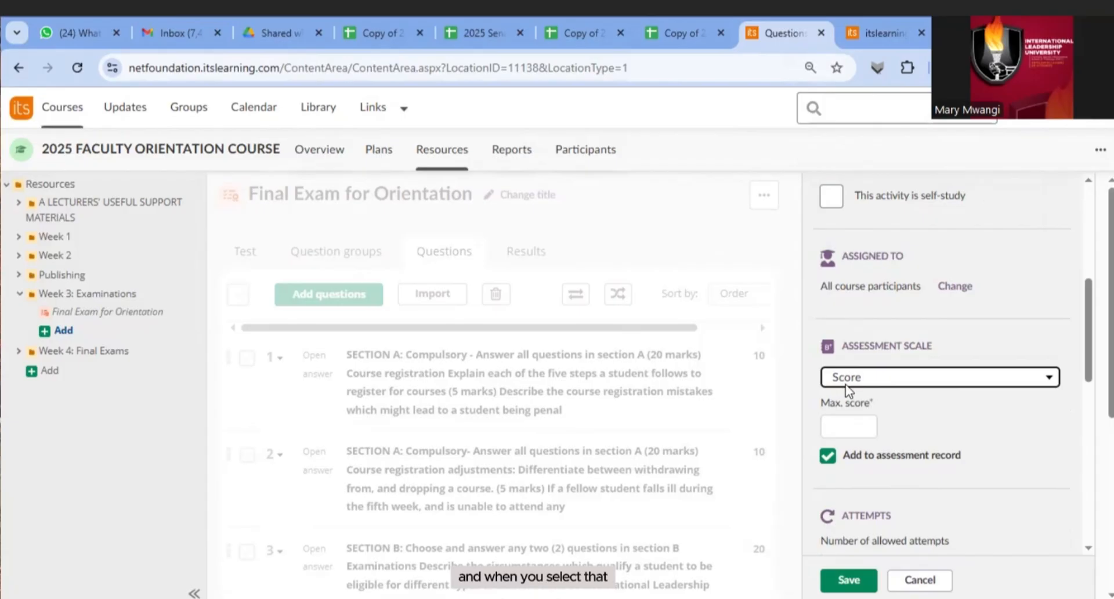
{"action": "left_click", "coordinate": [834, 423]}
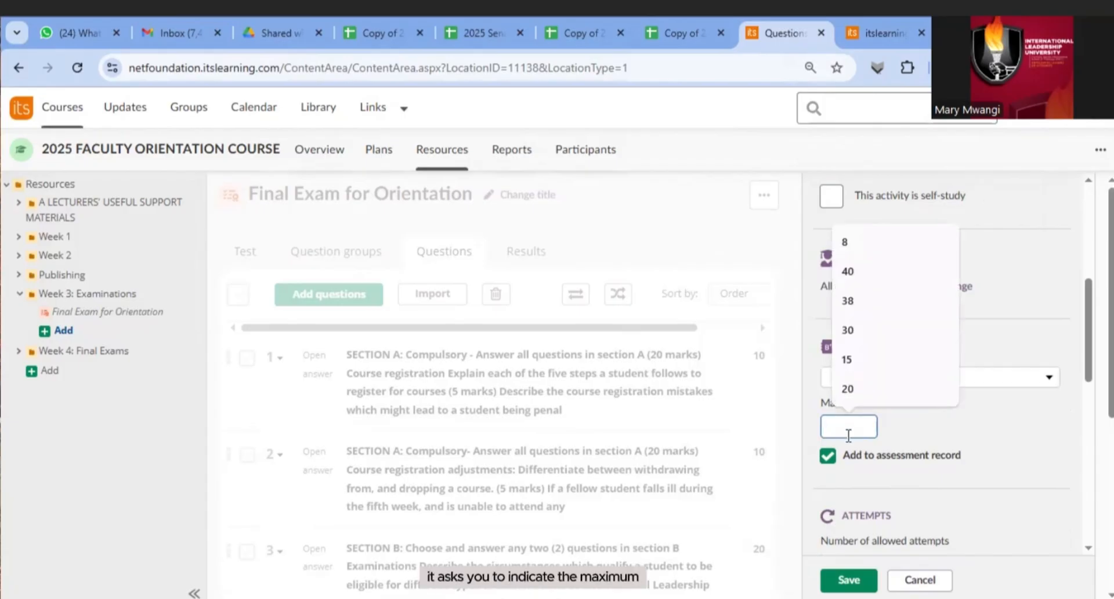
{"action": "left_click", "coordinate": [1011, 405]}
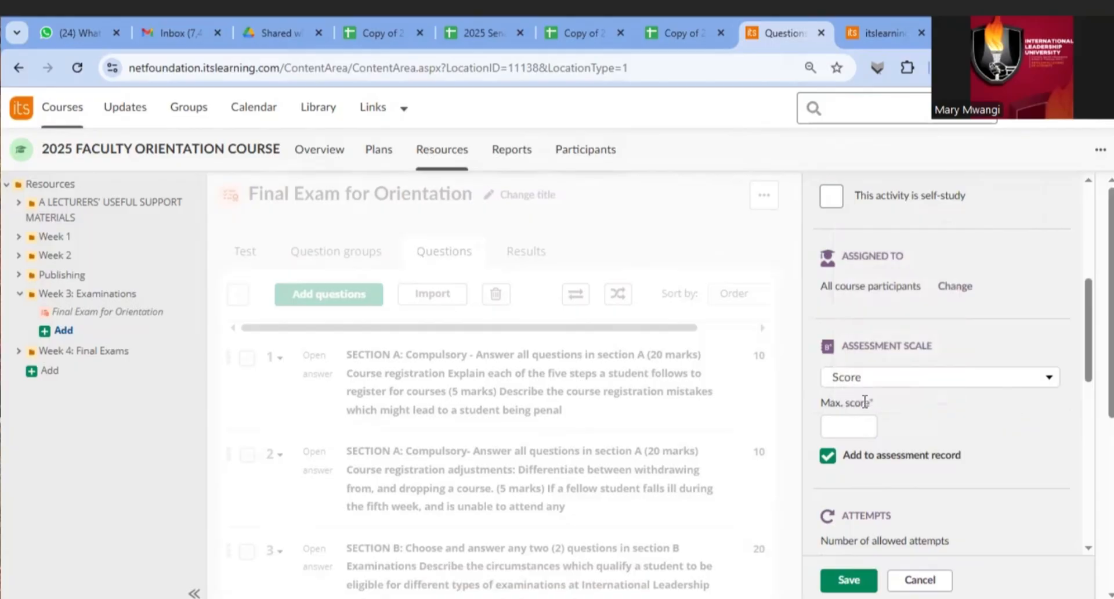
{"action": "left_click", "coordinate": [839, 430]}
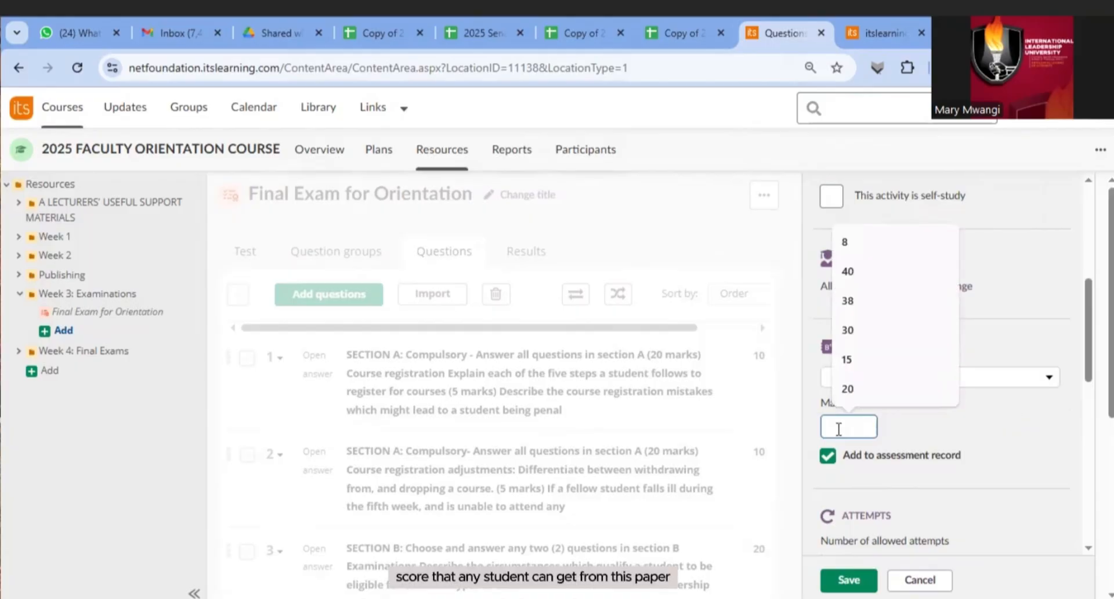
{"action": "type", "text": "60"}
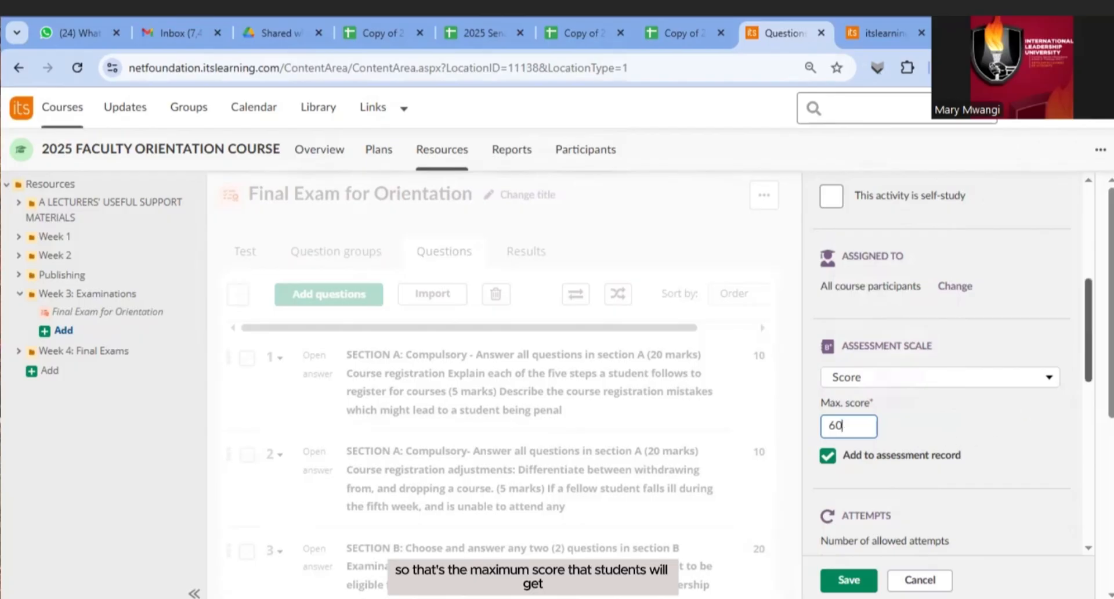
Limit the exam to 1 allowed attempt with a maximum time of 120 minutes
{"action": "scroll", "coordinate": [1088, 325], "scroll_direction": "down", "scroll_amount": 2}
{"action": "scroll", "coordinate": [1088, 377], "scroll_direction": "down", "scroll_amount": 3}
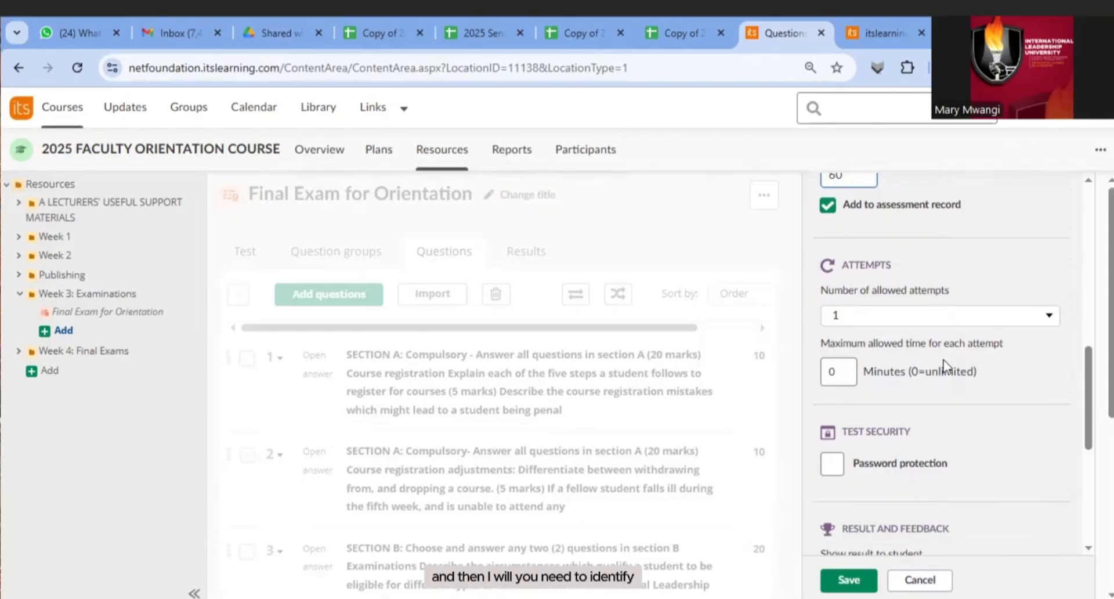
{"action": "left_click", "coordinate": [1051, 316]}
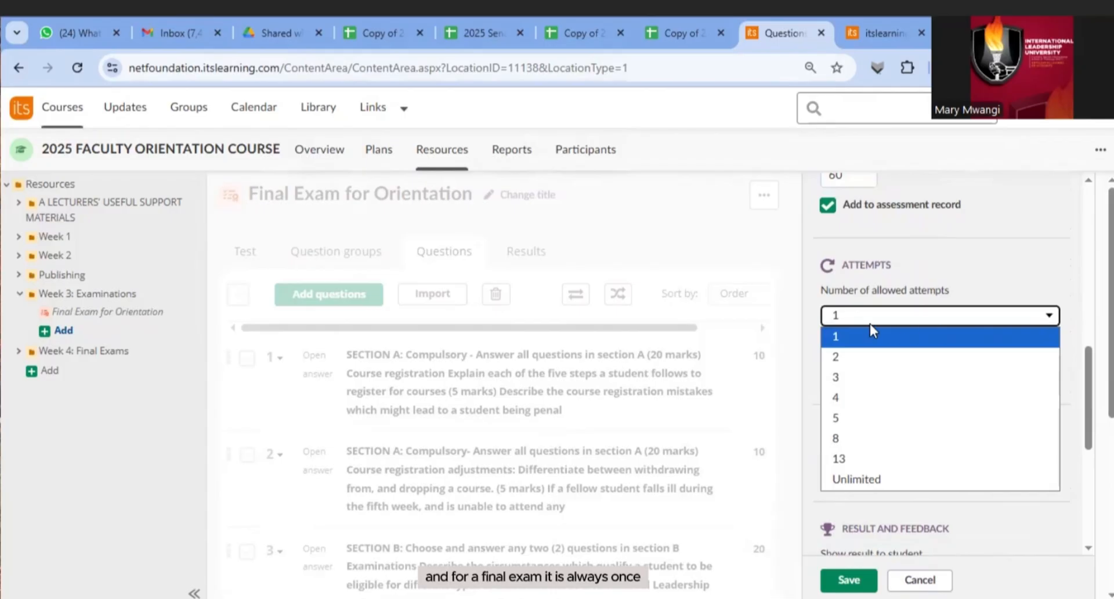
{"action": "left_click", "coordinate": [842, 335]}
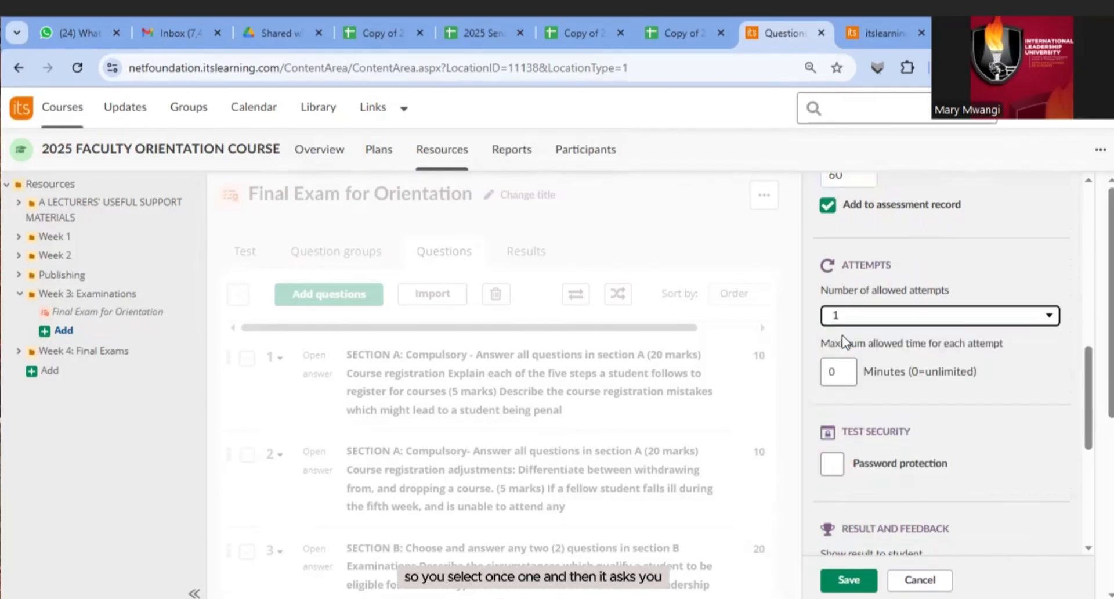
{"action": "left_click", "coordinate": [842, 372]}
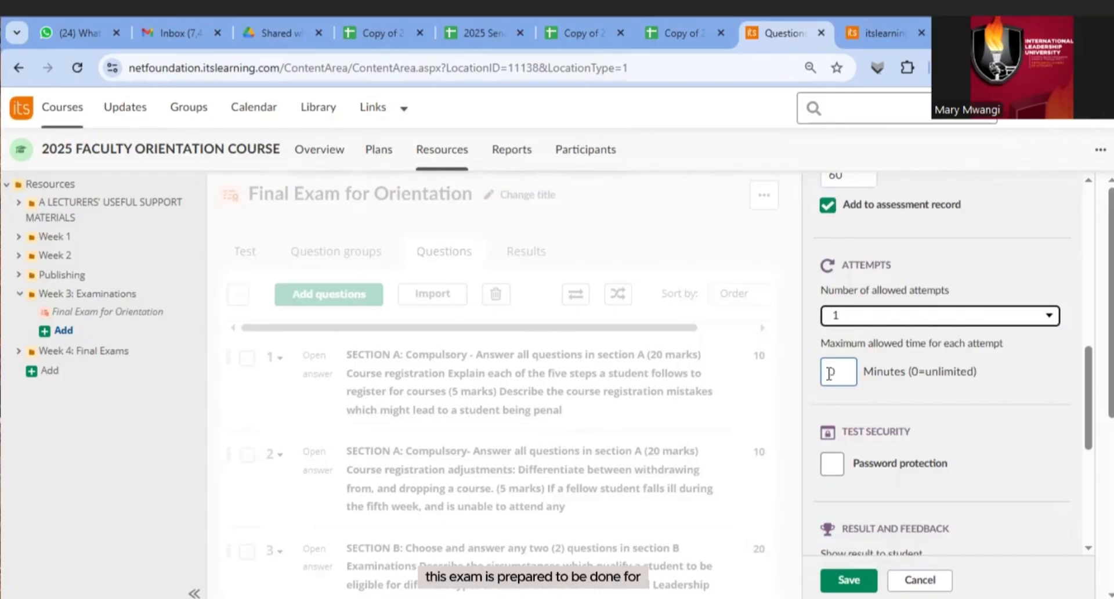
{"action": "left_click", "coordinate": [831, 373]}
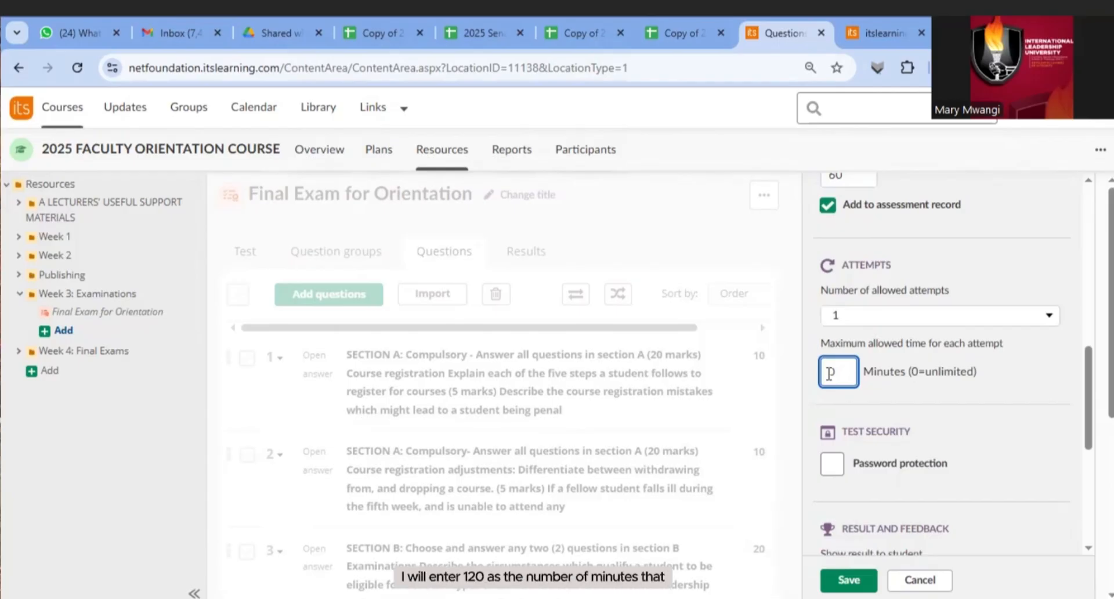
{"action": "type", "text": "120"}
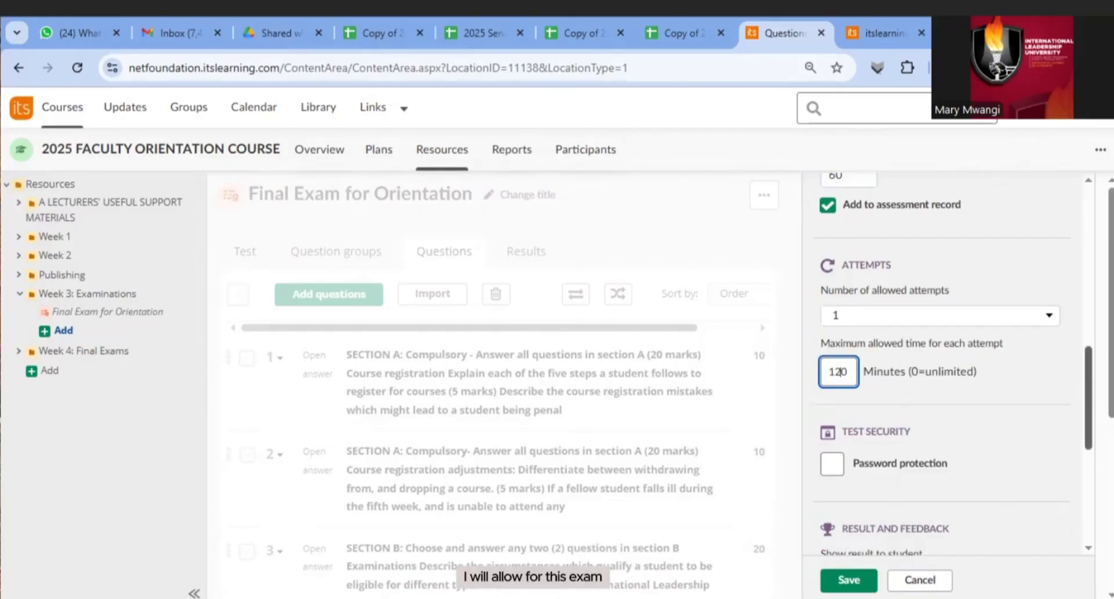
Set the exam's result to never be shown to students and save the exam options
{"action": "scroll", "coordinate": [864, 296], "scroll_direction": "down", "scroll_amount": 1}
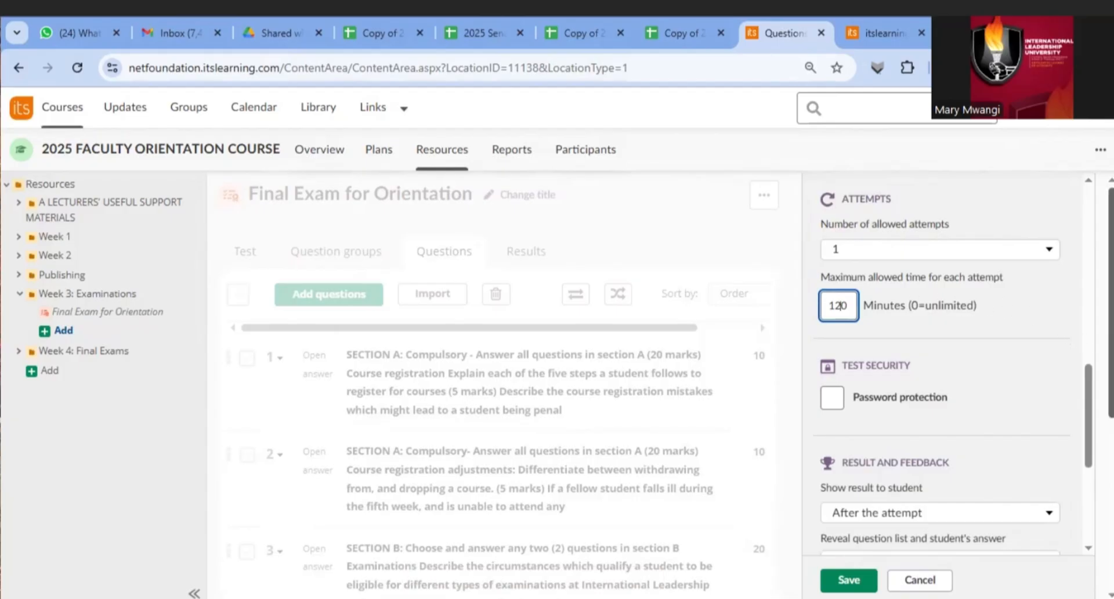
{"action": "left_click_drag", "start_coordinate": [1111, 307], "coordinate": [1111, 338]}
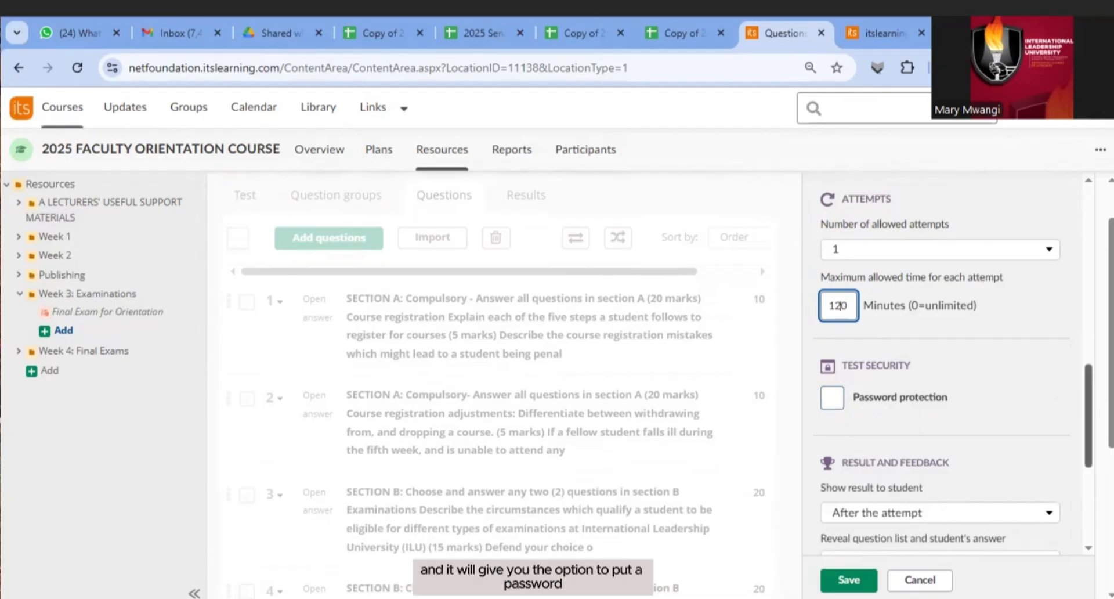
{"action": "scroll", "coordinate": [973, 385], "scroll_direction": "down", "scroll_amount": 3}
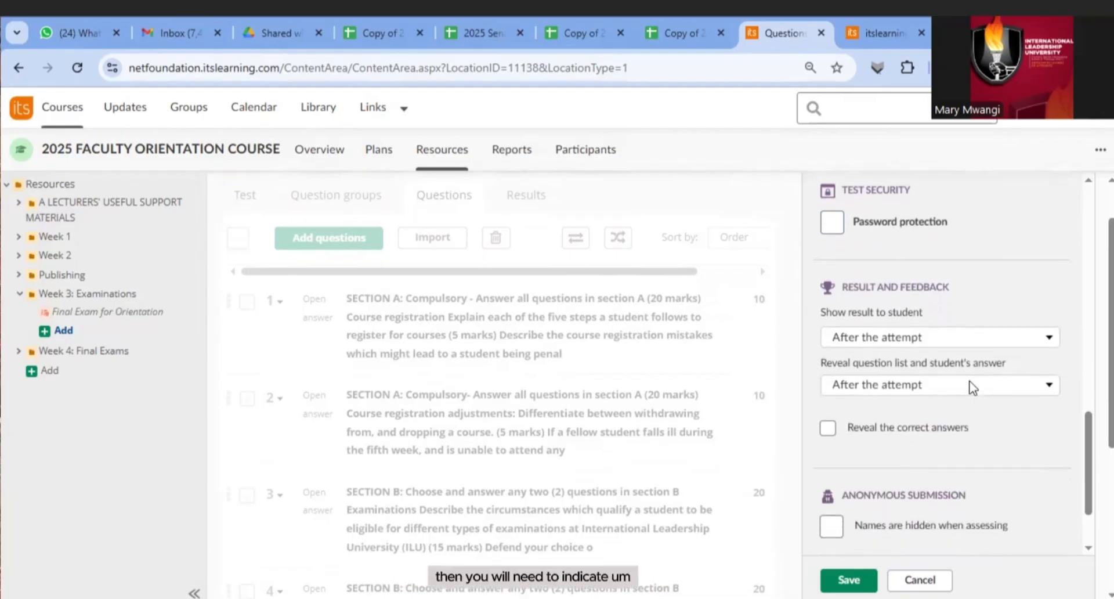
{"action": "left_click", "coordinate": [1051, 338]}
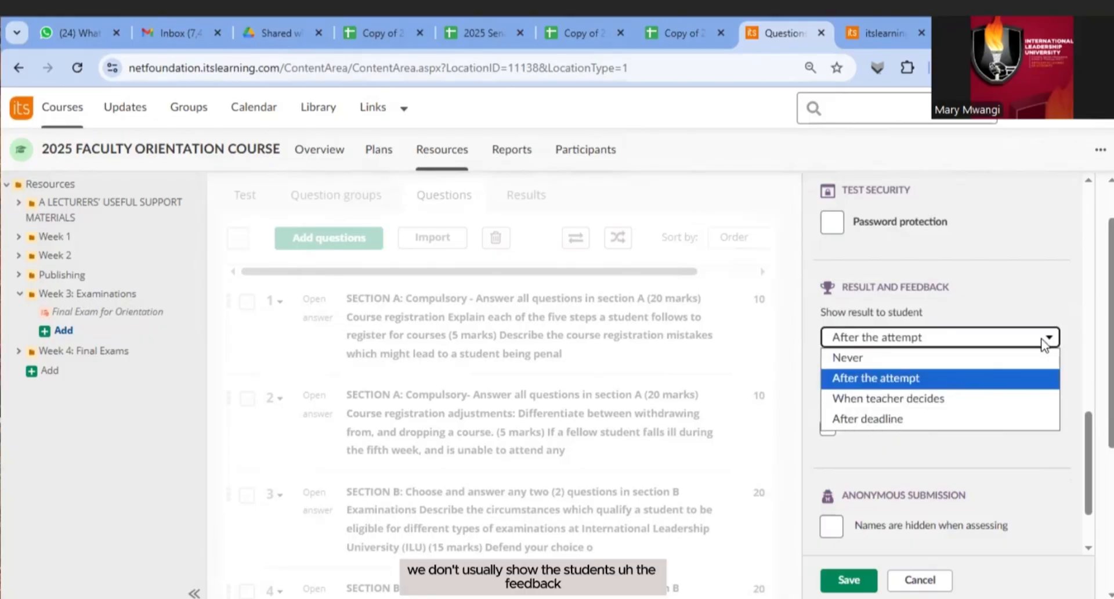
{"action": "left_click", "coordinate": [858, 360]}
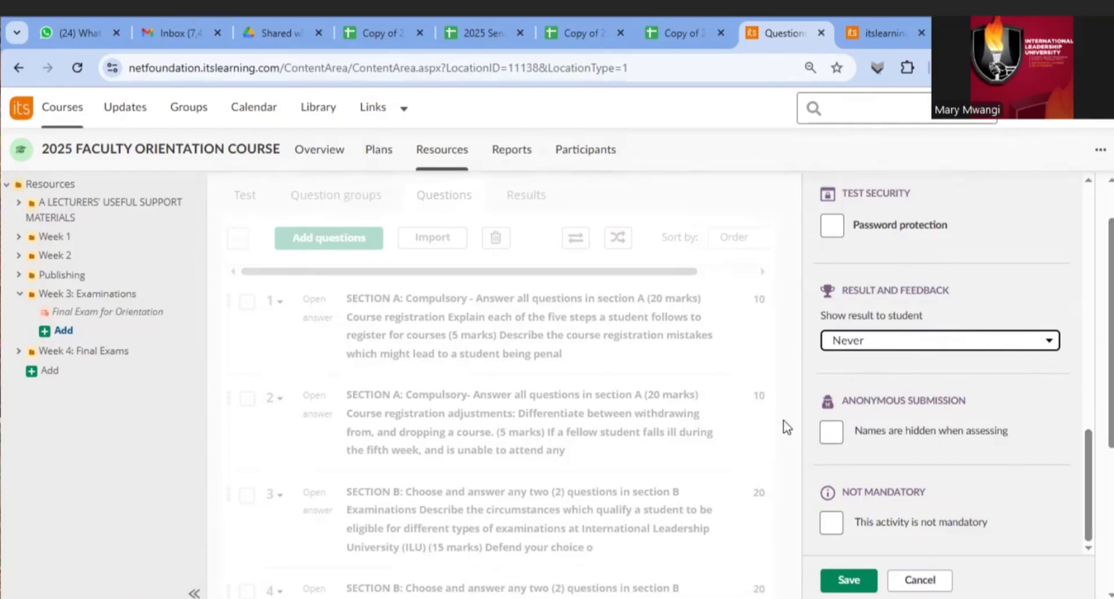
{"action": "mouse_move", "coordinate": [894, 440]}
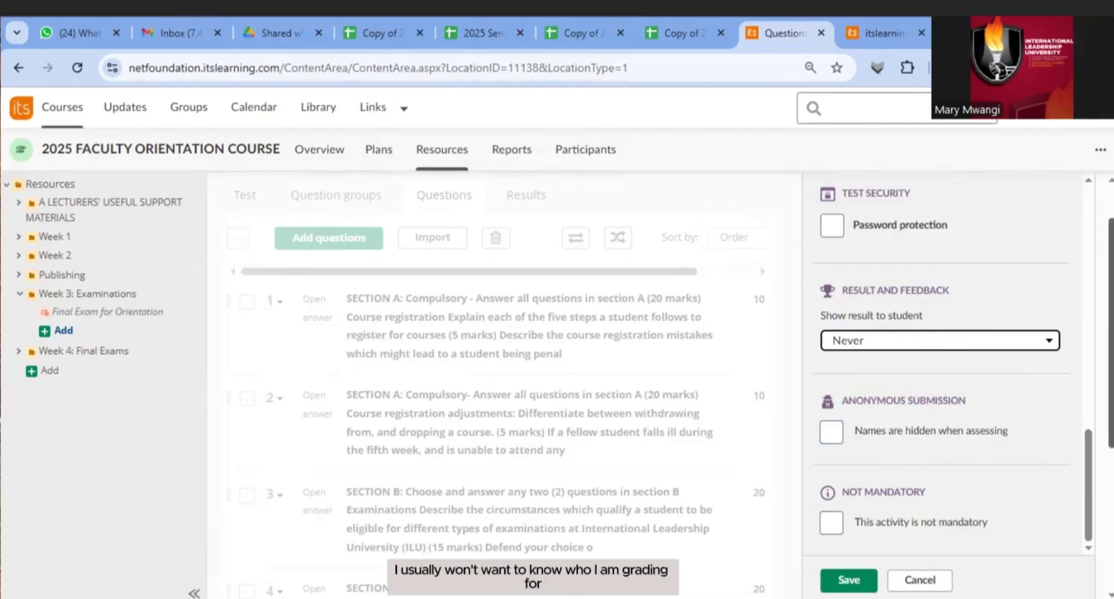
{"action": "scroll", "coordinate": [499, 383], "scroll_direction": "down", "scroll_amount": 3}
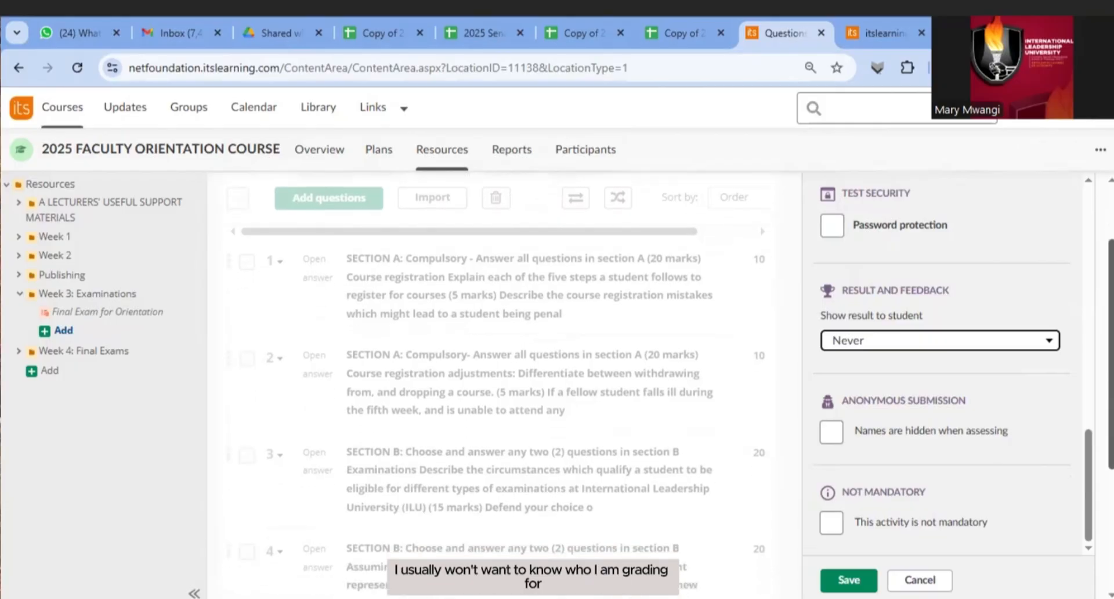
{"action": "scroll", "coordinate": [499, 383], "scroll_direction": "down", "scroll_amount": 2}
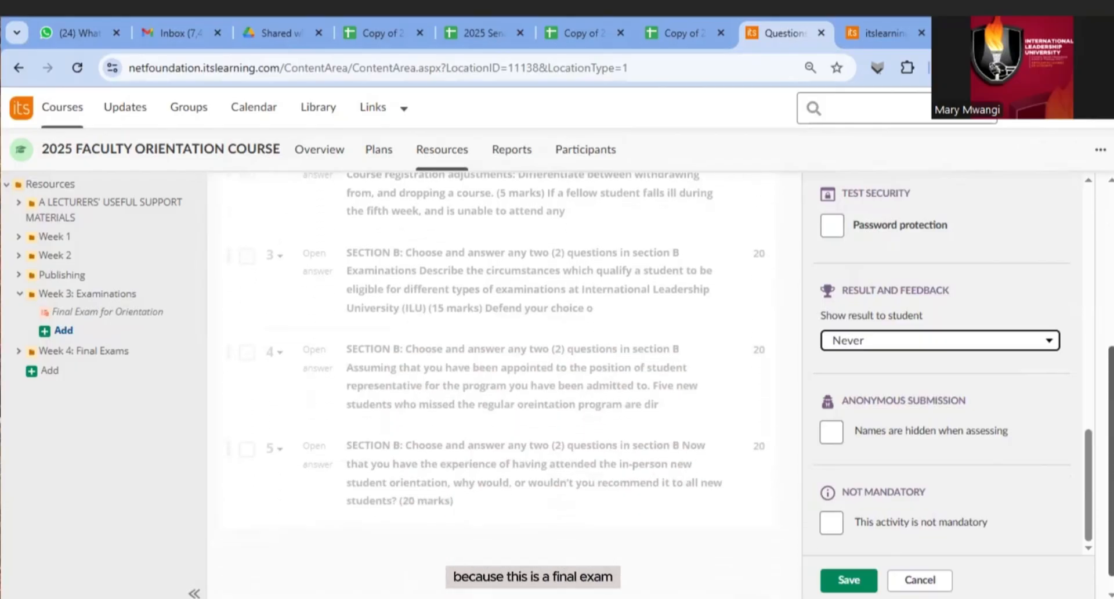
{"action": "scroll", "coordinate": [499, 383], "scroll_direction": "down", "scroll_amount": 1}
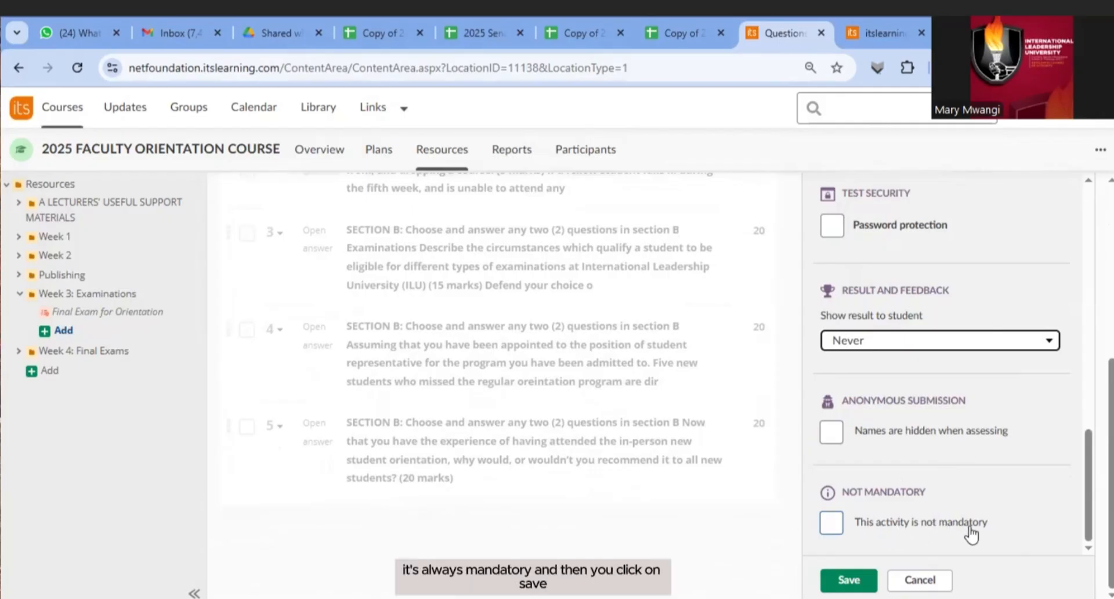
{"action": "left_click", "coordinate": [846, 582]}
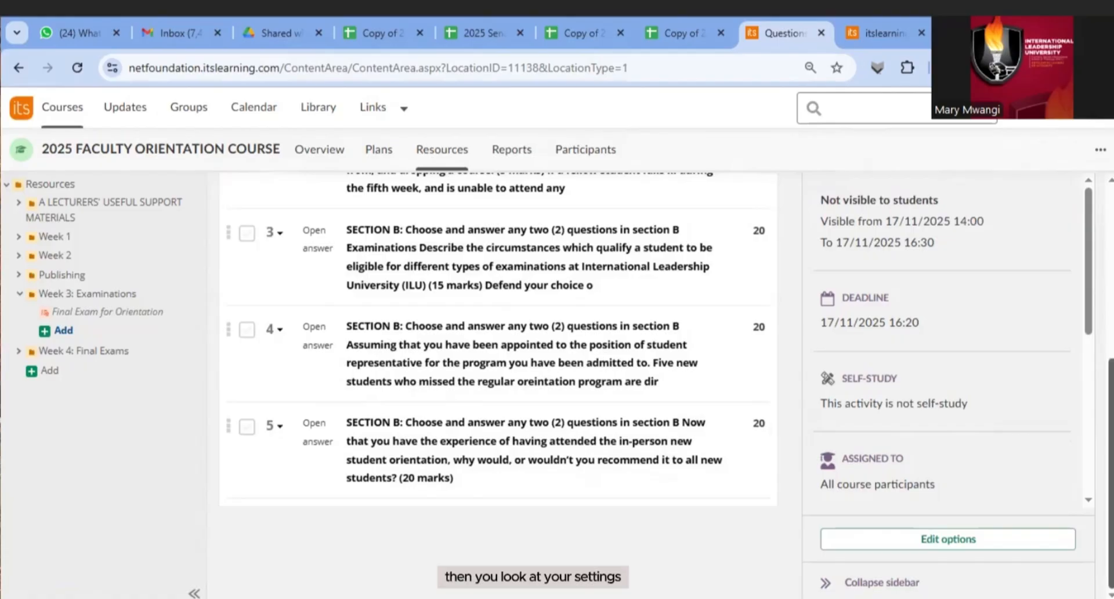
Review the saved exam options in edit mode, from visibility through to the mandatory setting, and save them again
{"action": "scroll", "coordinate": [498, 383], "scroll_direction": "up", "scroll_amount": 3}
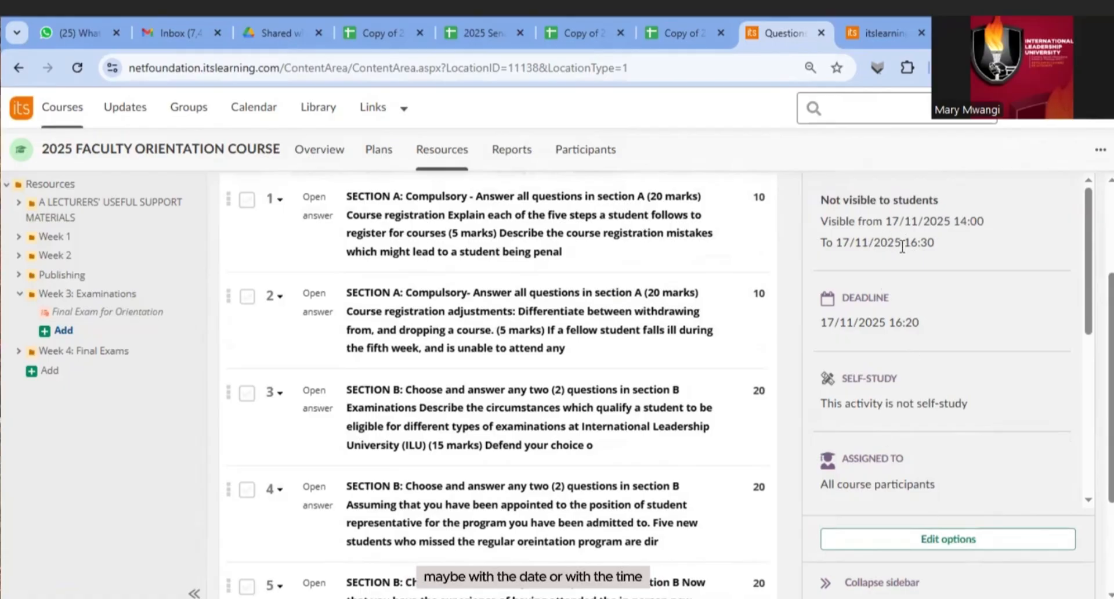
{"action": "left_click", "coordinate": [947, 539]}
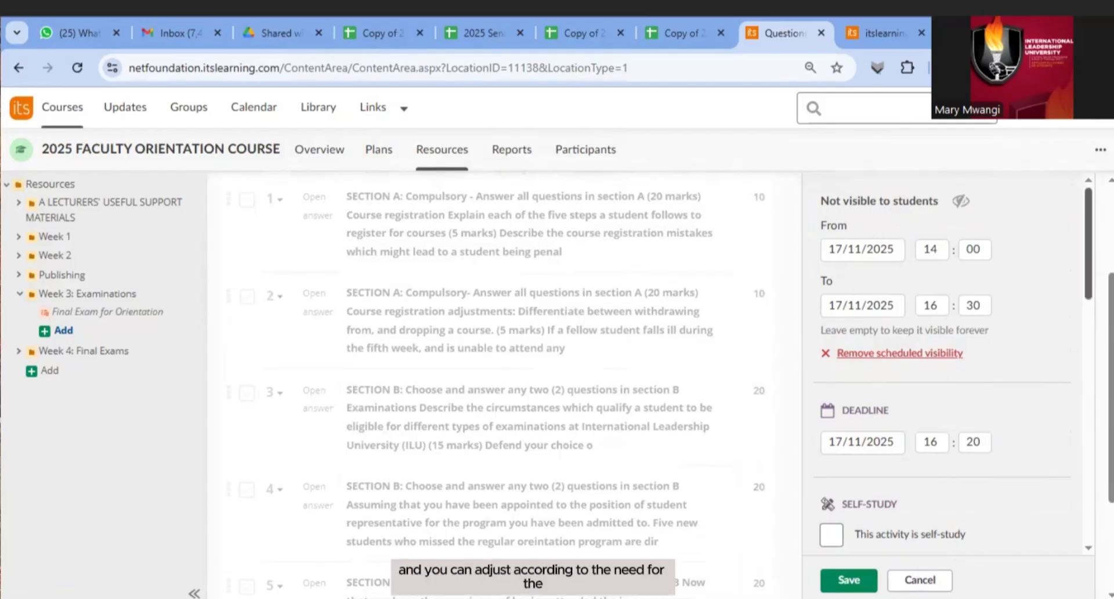
{"action": "scroll", "coordinate": [1081, 347], "scroll_direction": "down", "scroll_amount": 8}
{"action": "scroll", "coordinate": [1078, 413], "scroll_direction": "down", "scroll_amount": 5}
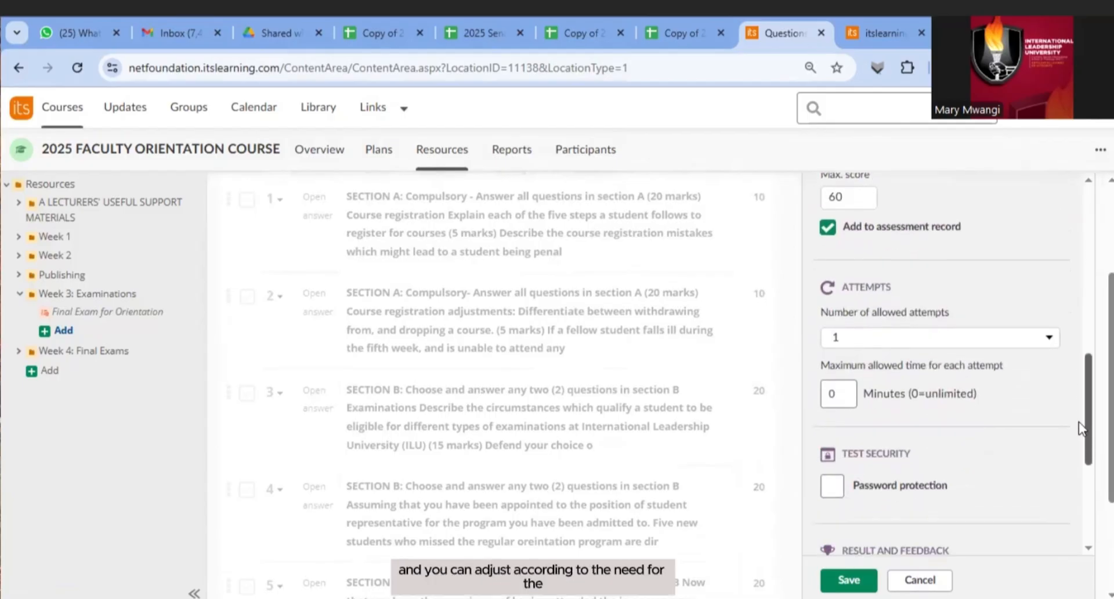
{"action": "scroll", "coordinate": [1080, 495], "scroll_direction": "down", "scroll_amount": 1}
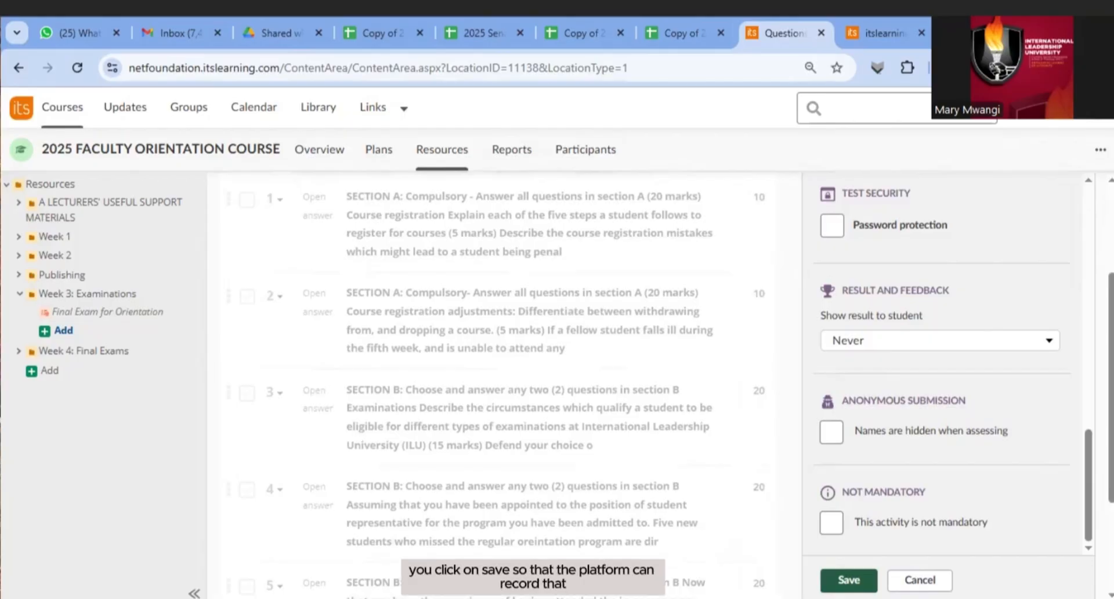
{"action": "left_click", "coordinate": [849, 580]}
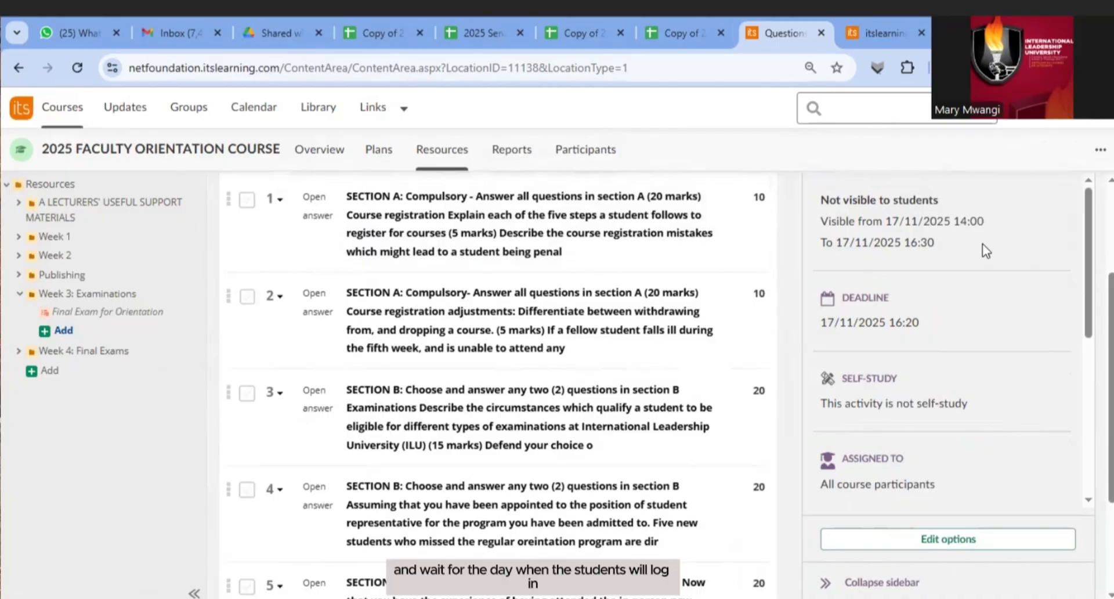
Log out of the administrator account
{"action": "left_click", "coordinate": [1094, 110]}
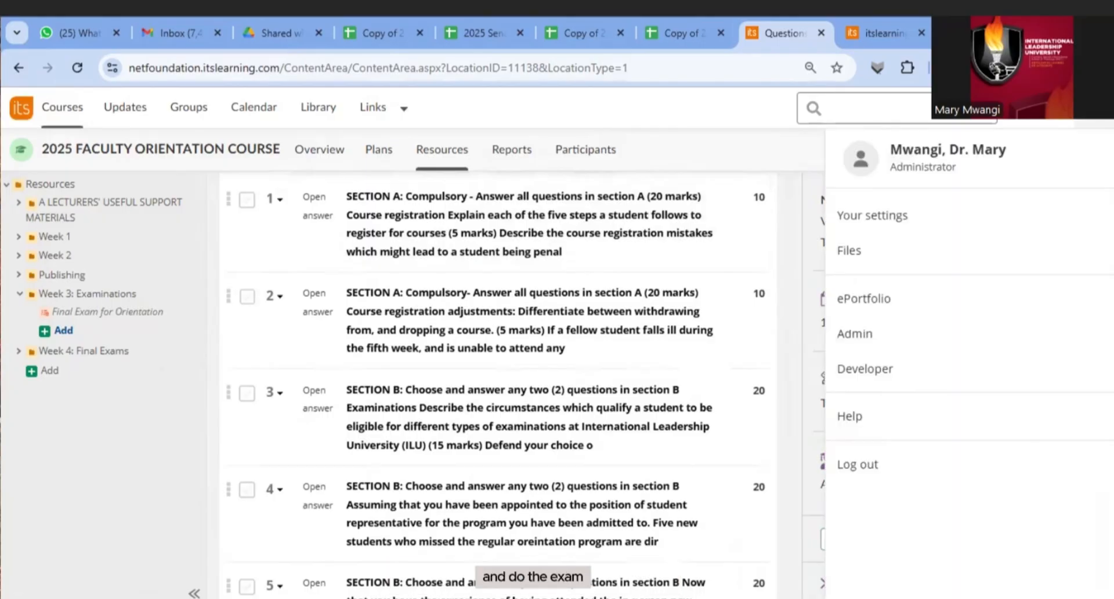
{"action": "left_click", "coordinate": [854, 467]}
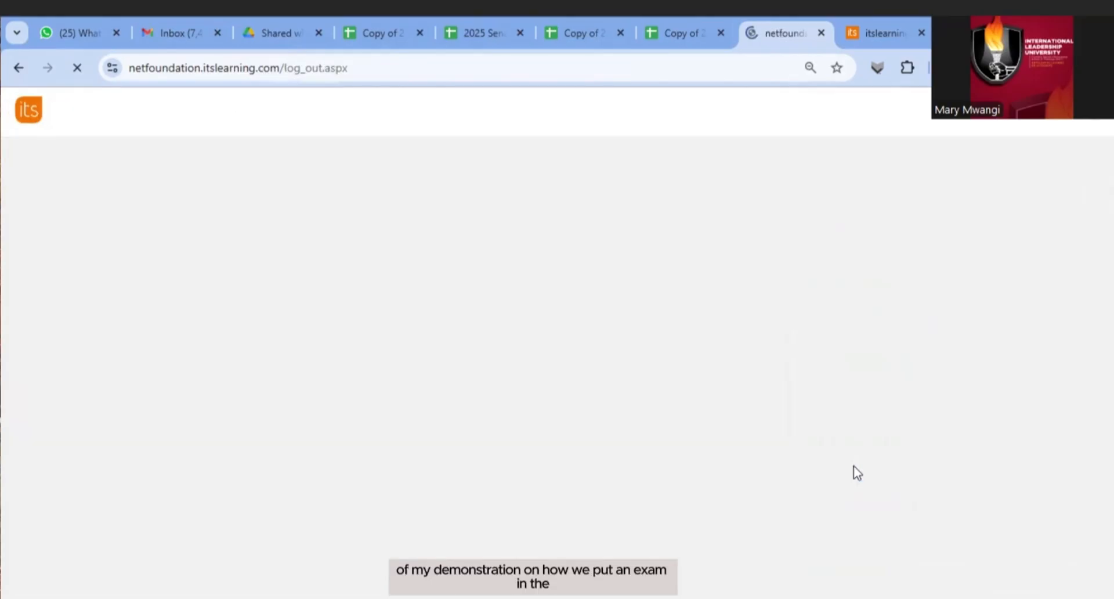